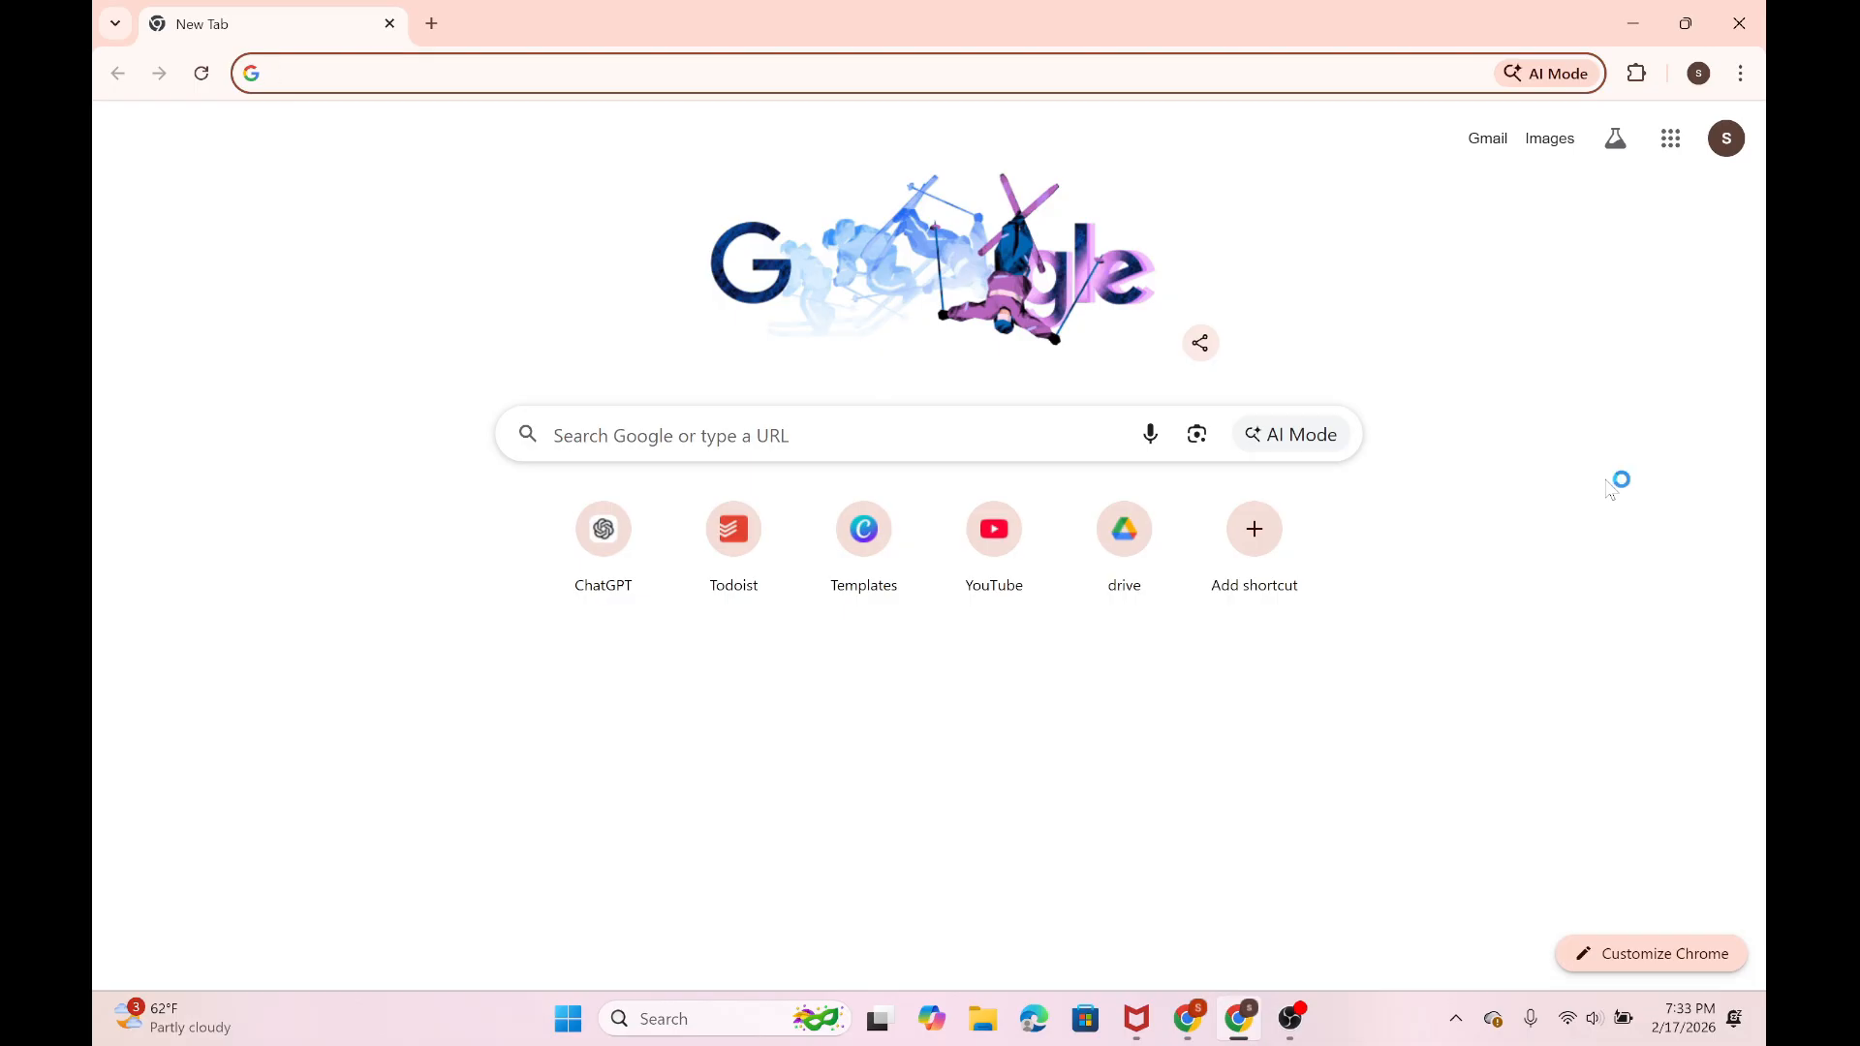
Go to the Trello website by entering 'trello' in the address bar
left_click(290, 73)
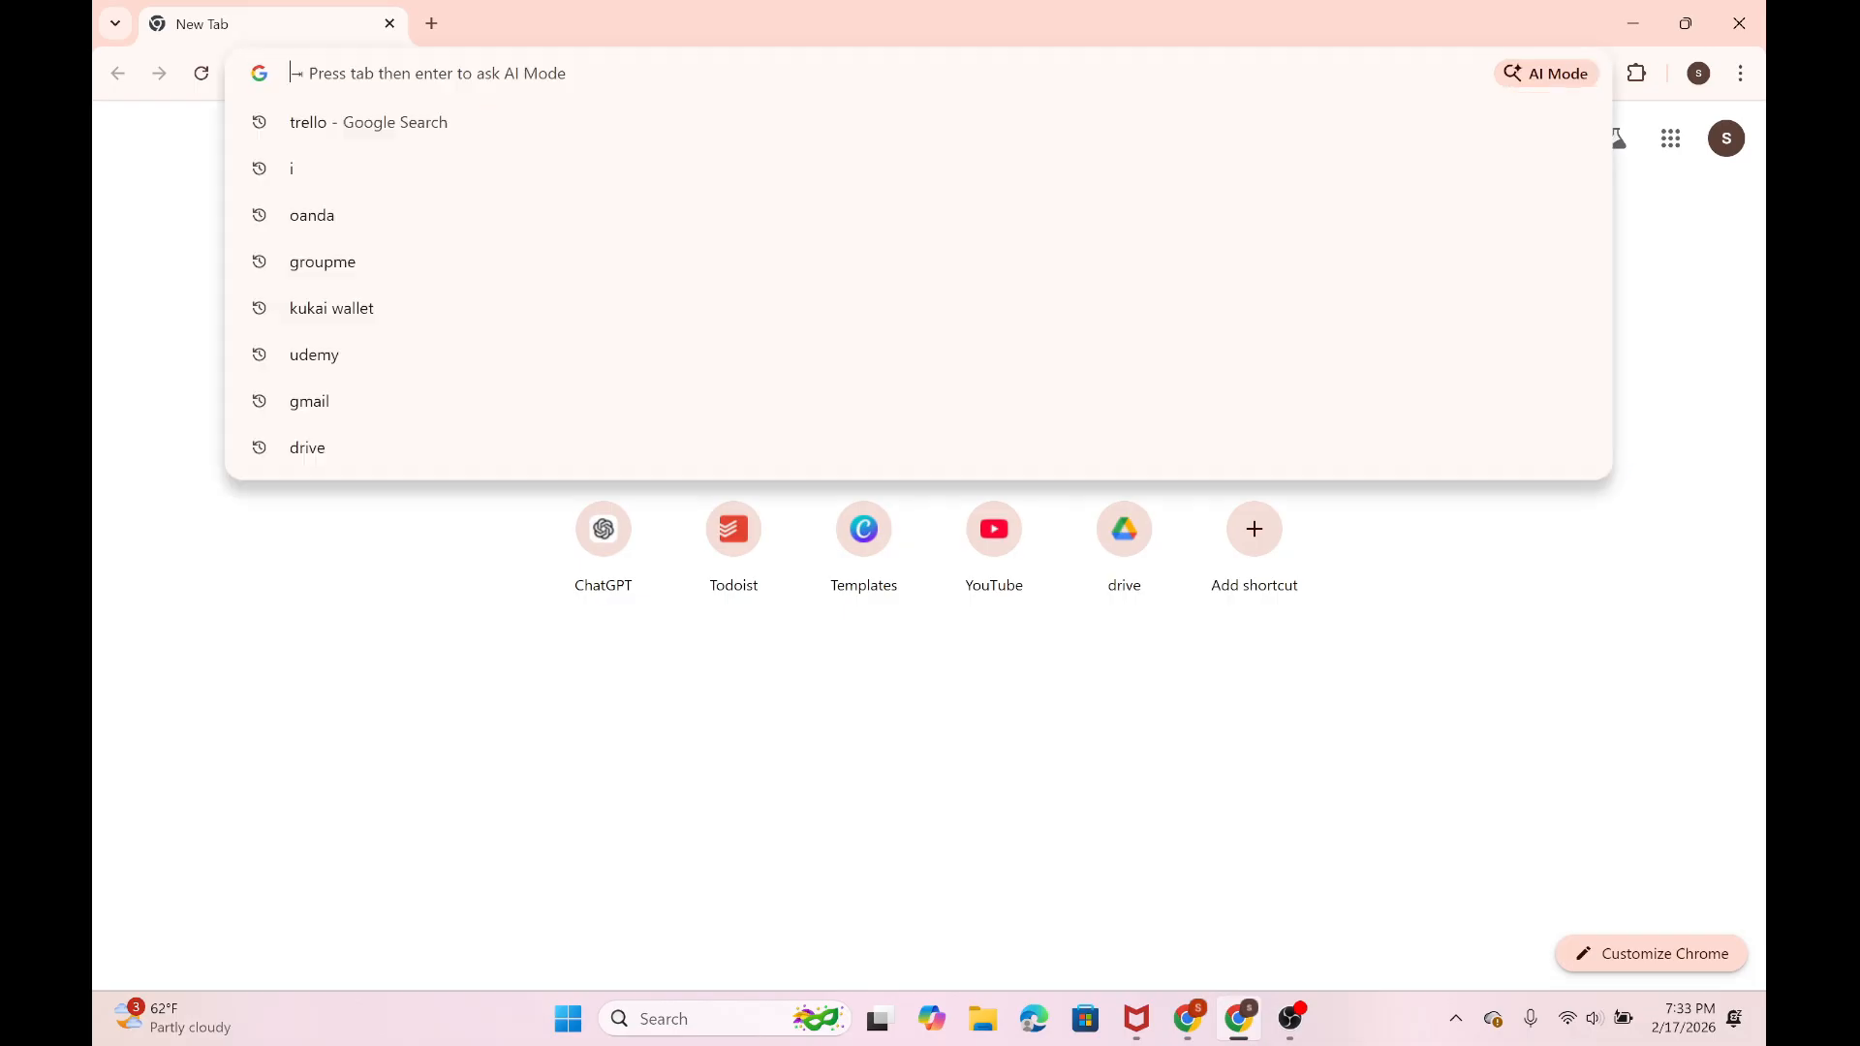
type("trello")
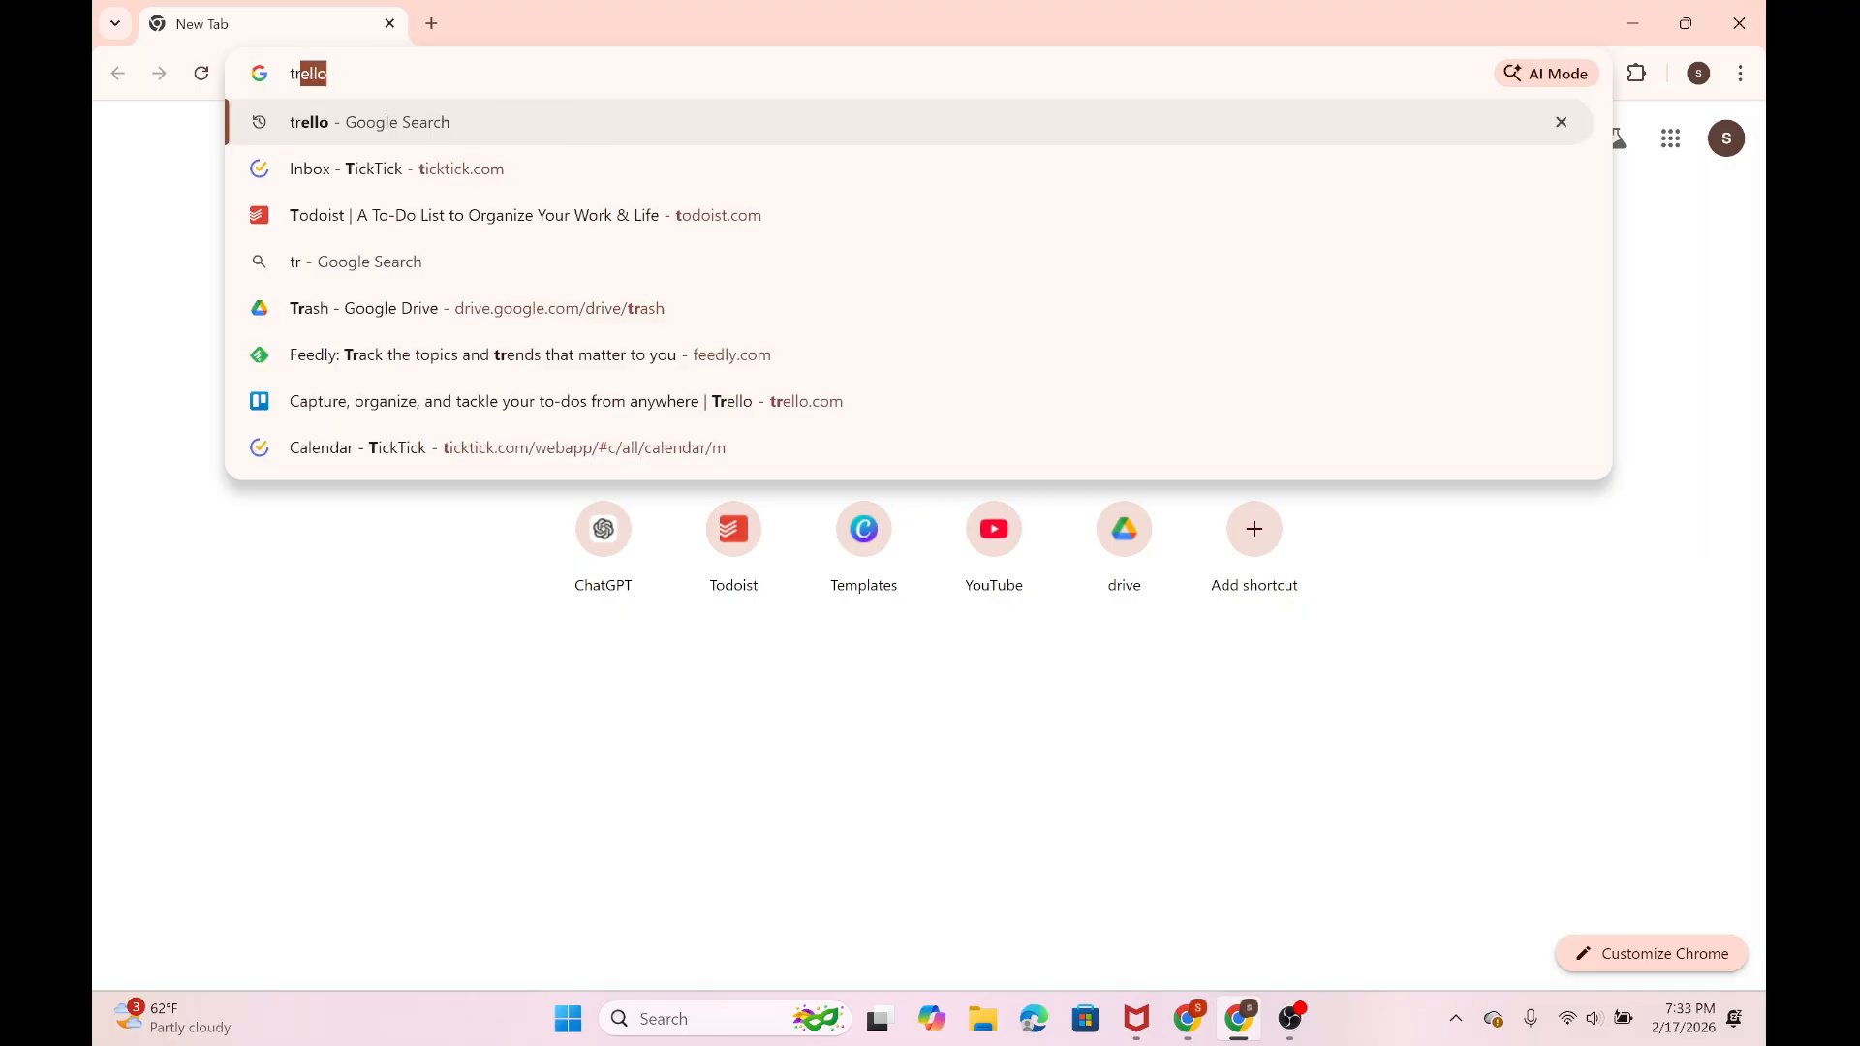
key("Return")
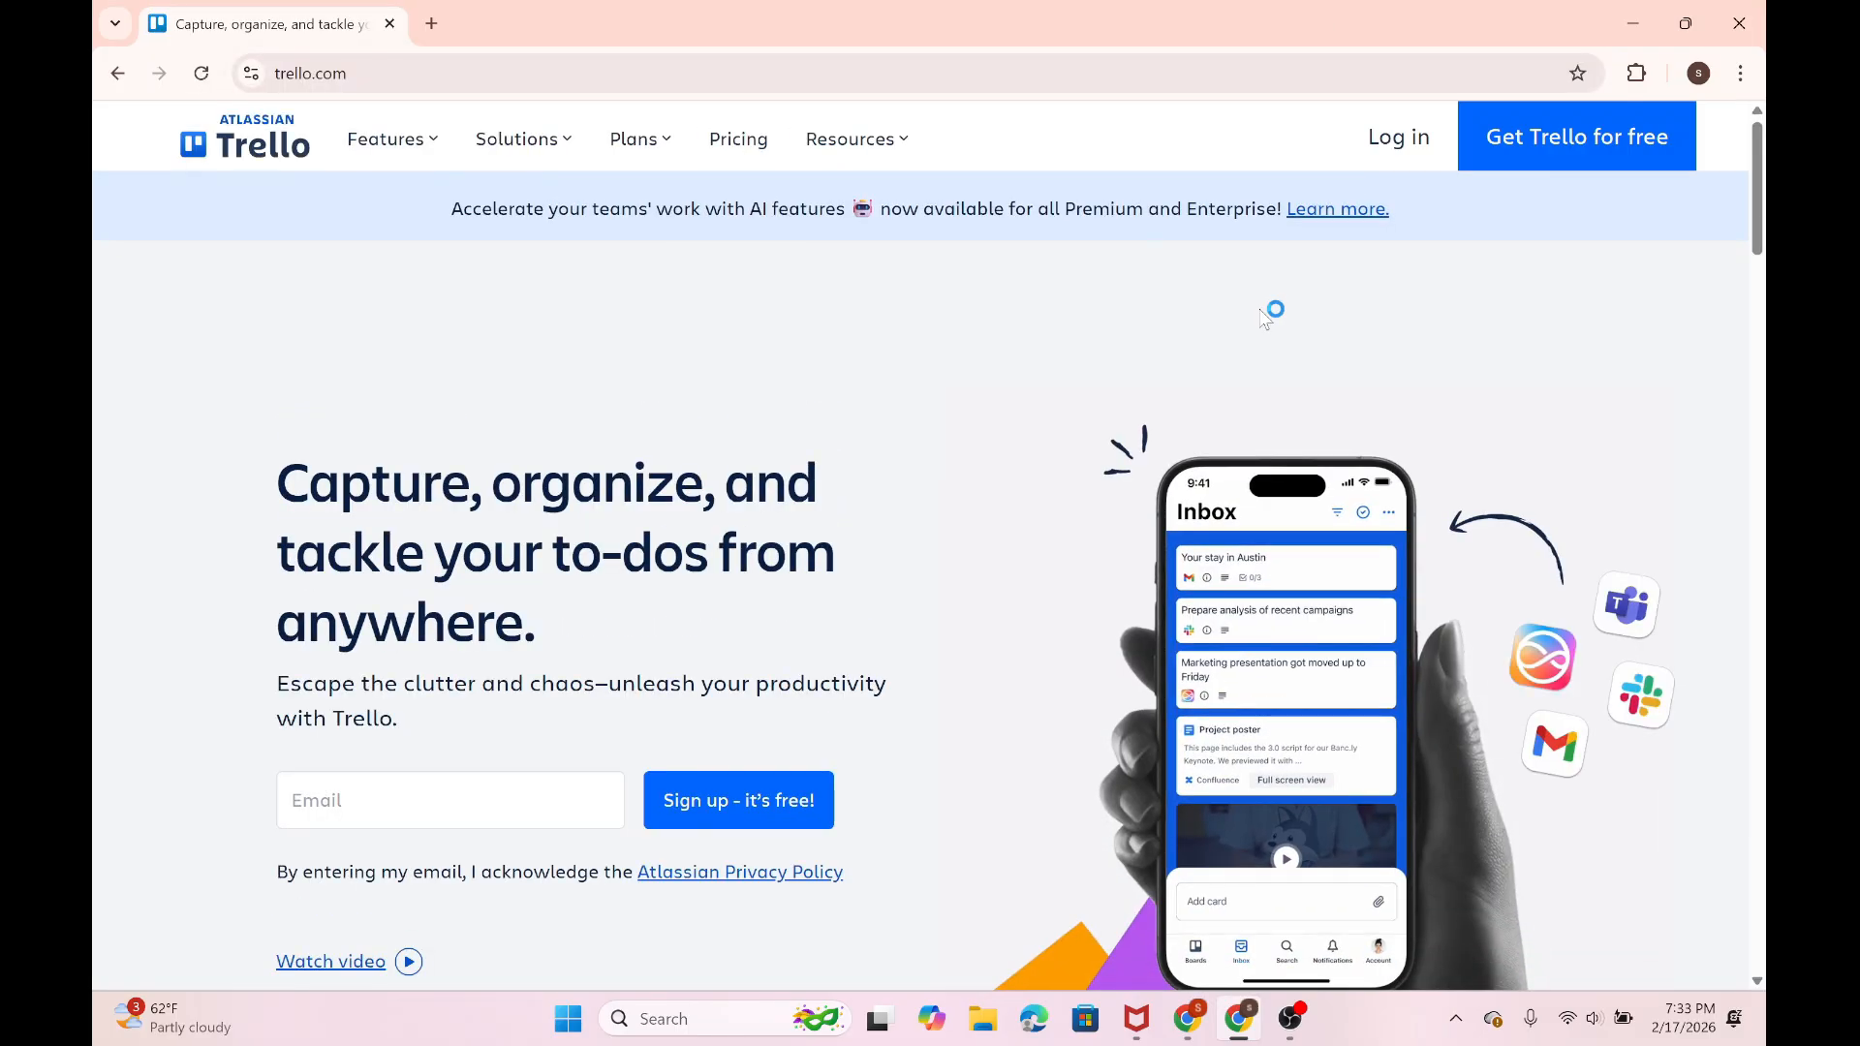
Fill the Email box with the saved e-mail address and start the free sign-up
scroll(880, 706, "down", 1)
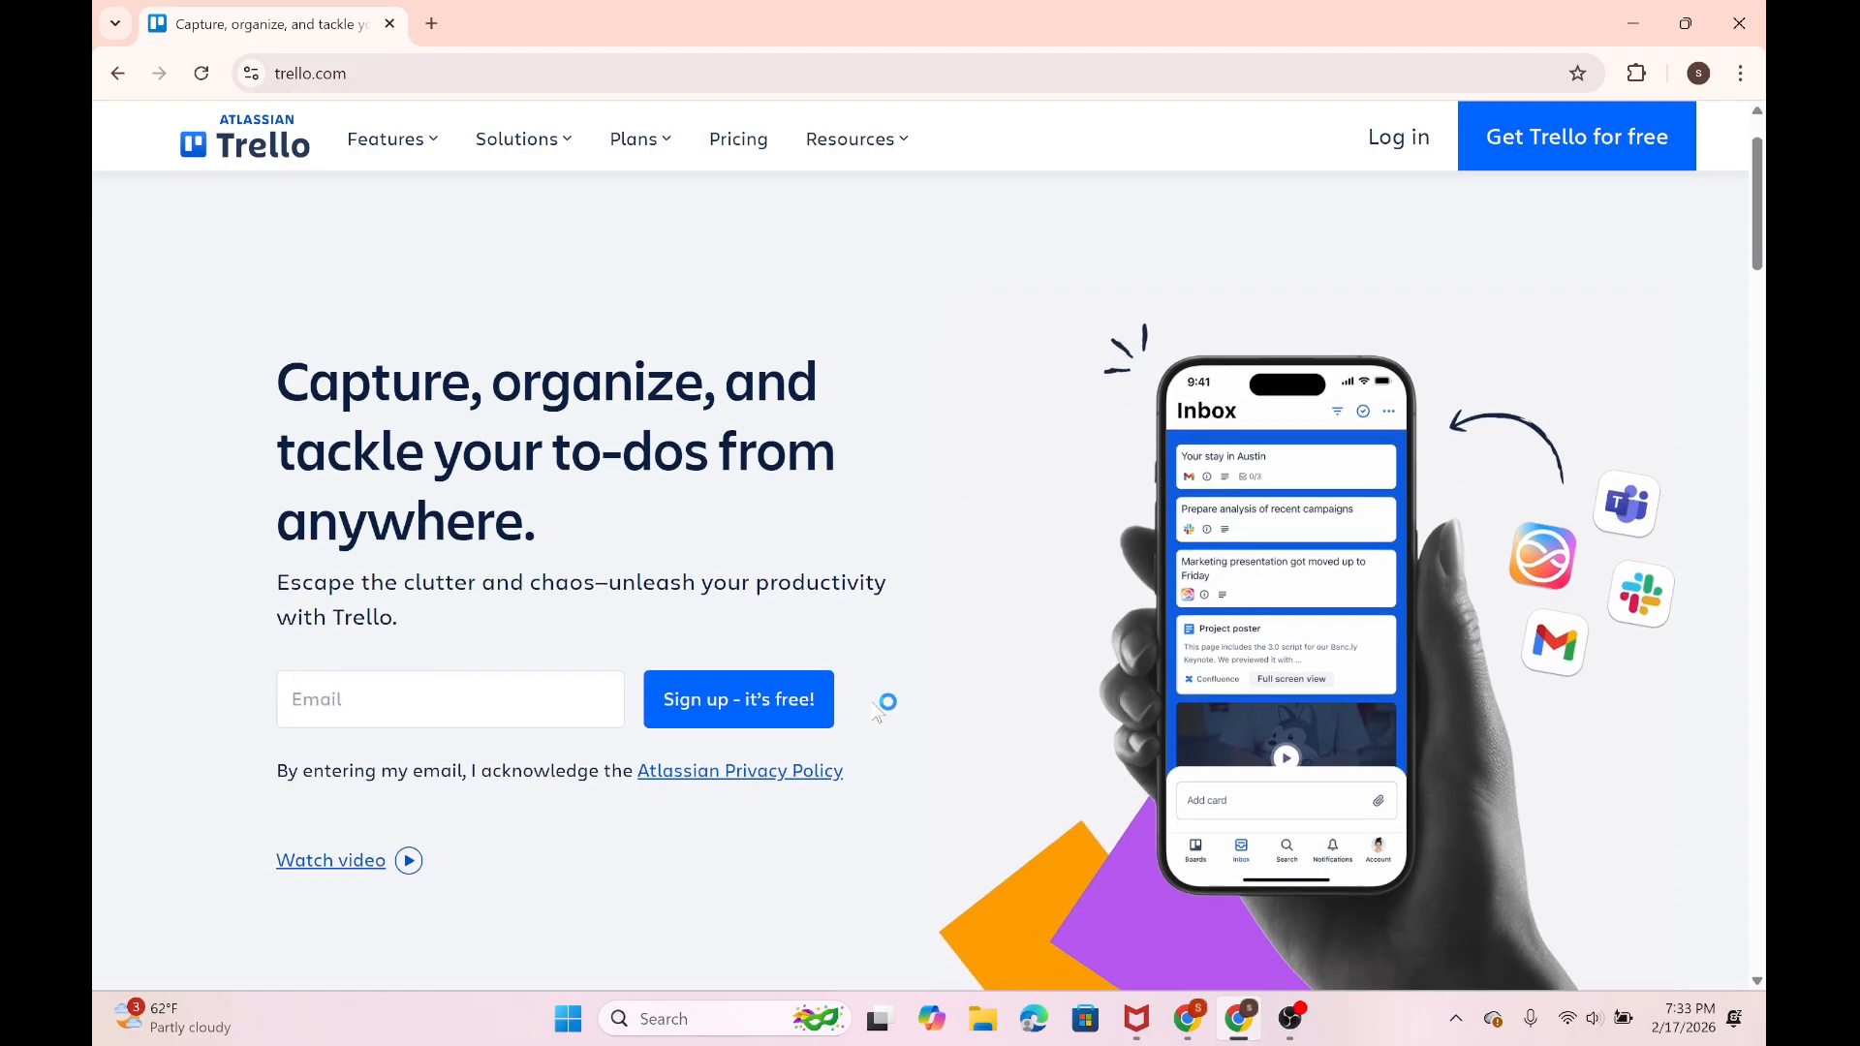
left_click(494, 700)
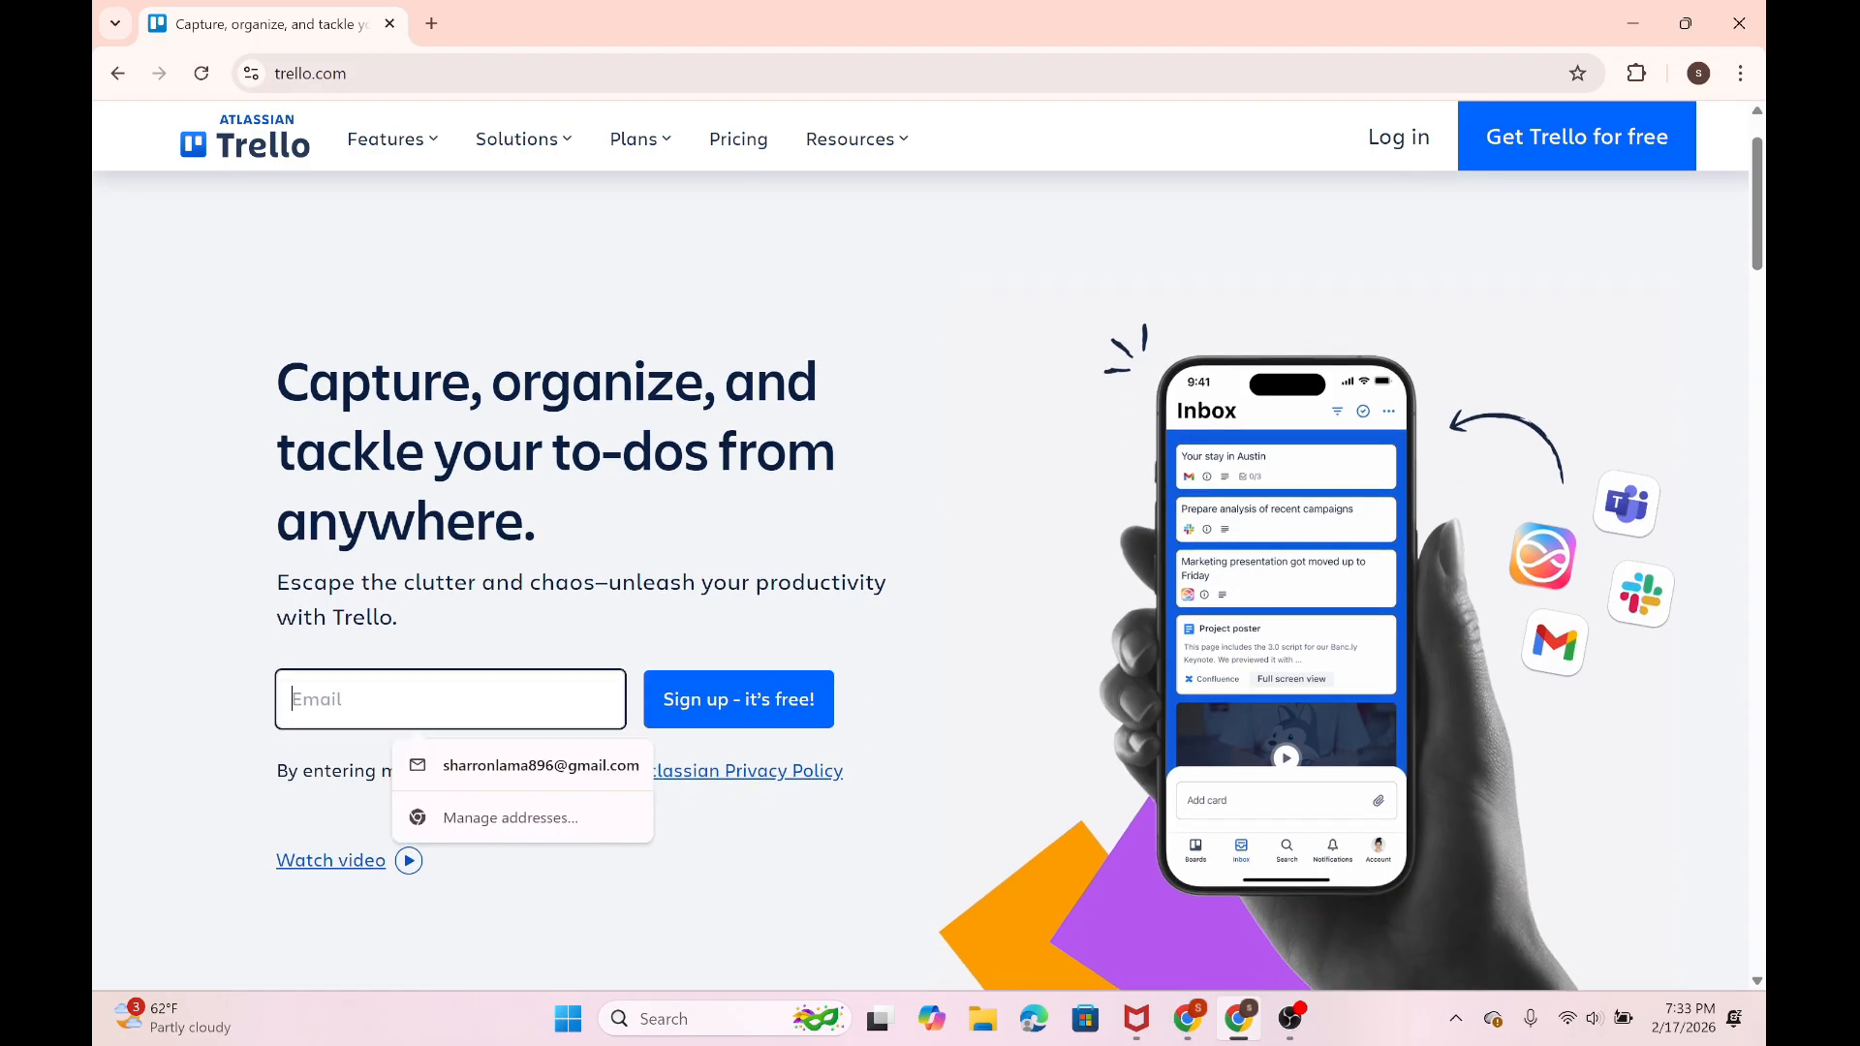
left_click(523, 766)
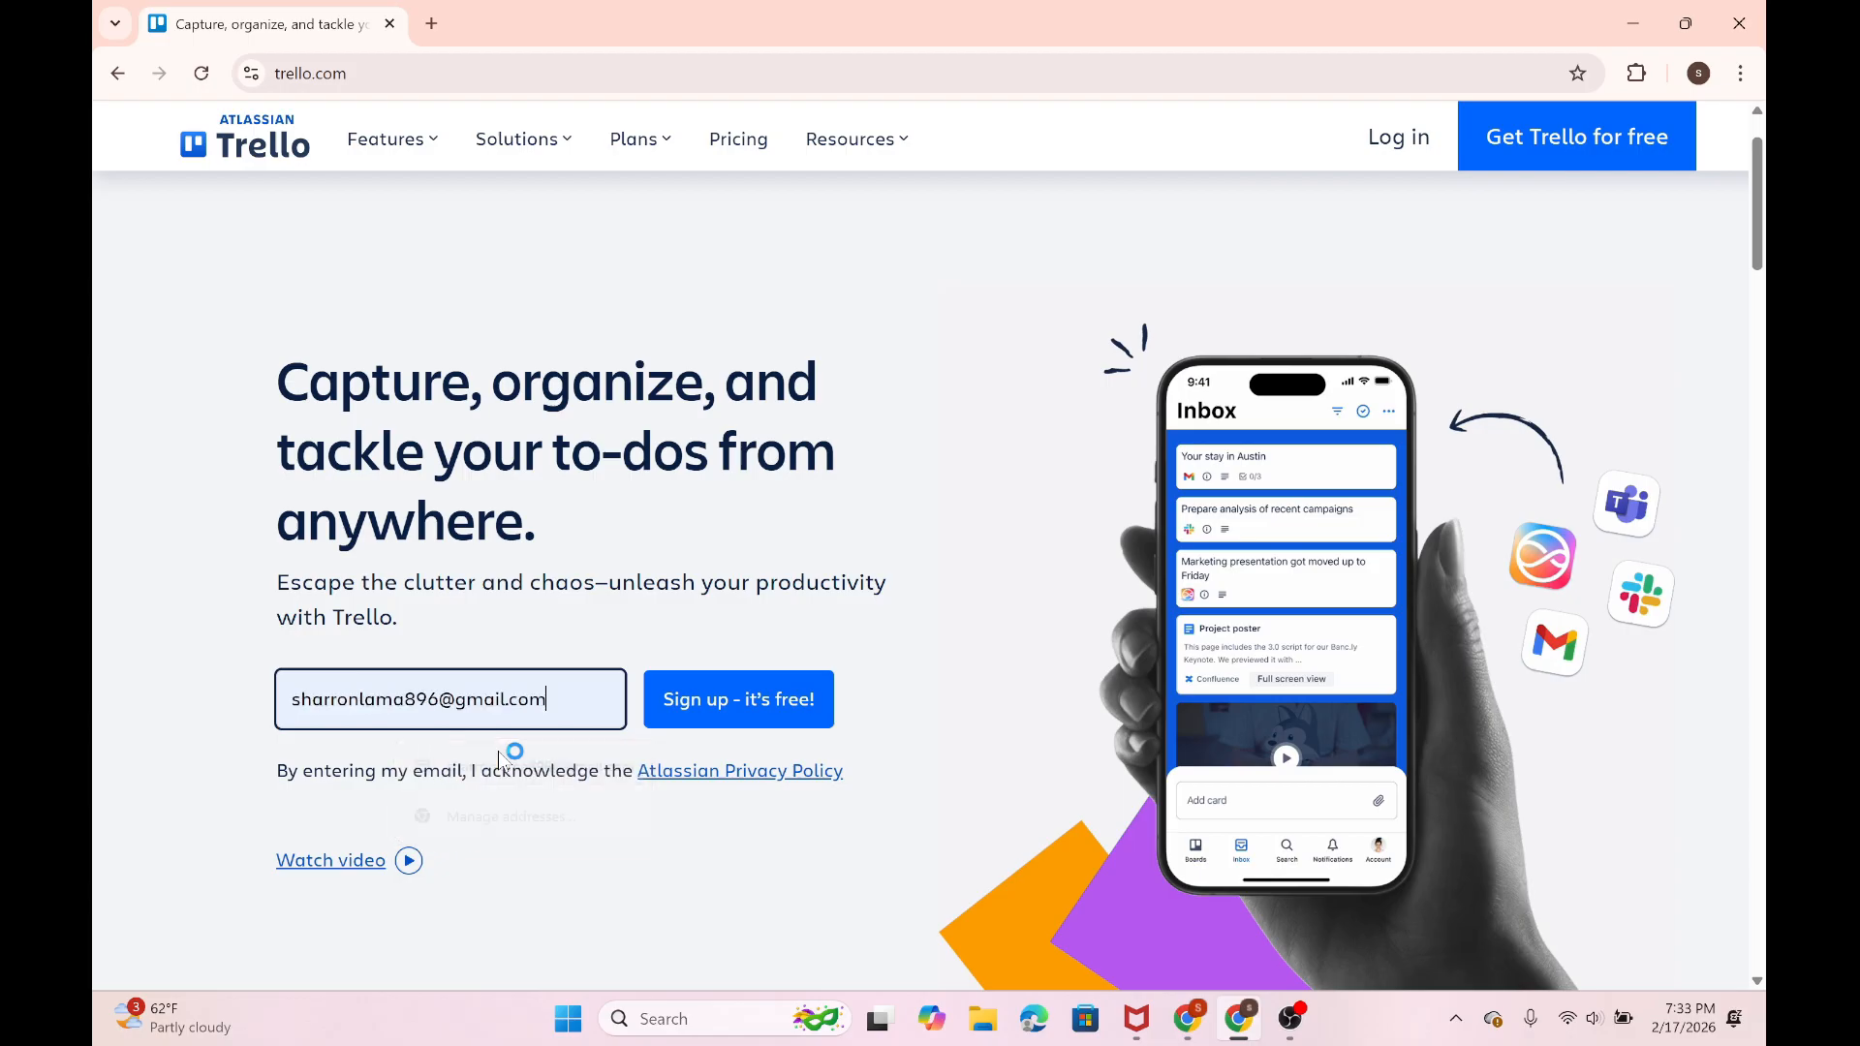
left_click(695, 717)
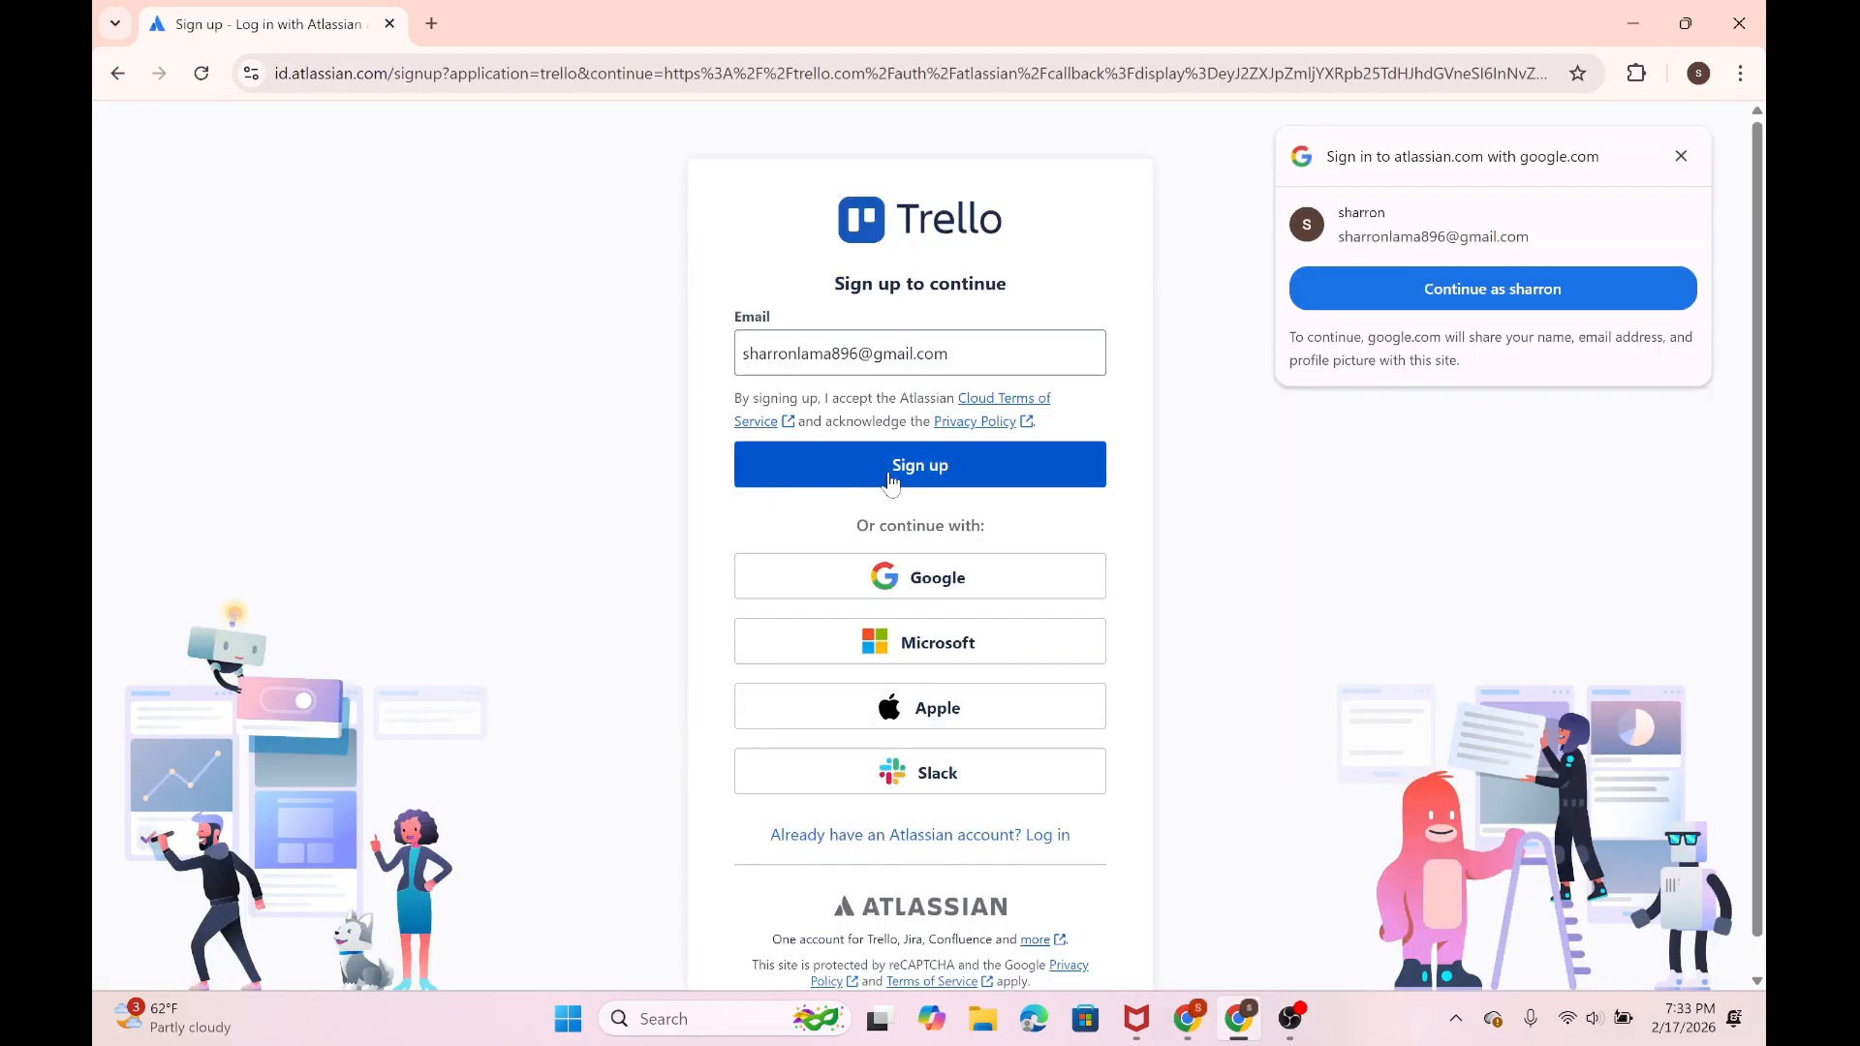
Submit the sign-up and pick 'Organize ideas and work' as the reason for using Trello
scroll(789, 702, "down", 1)
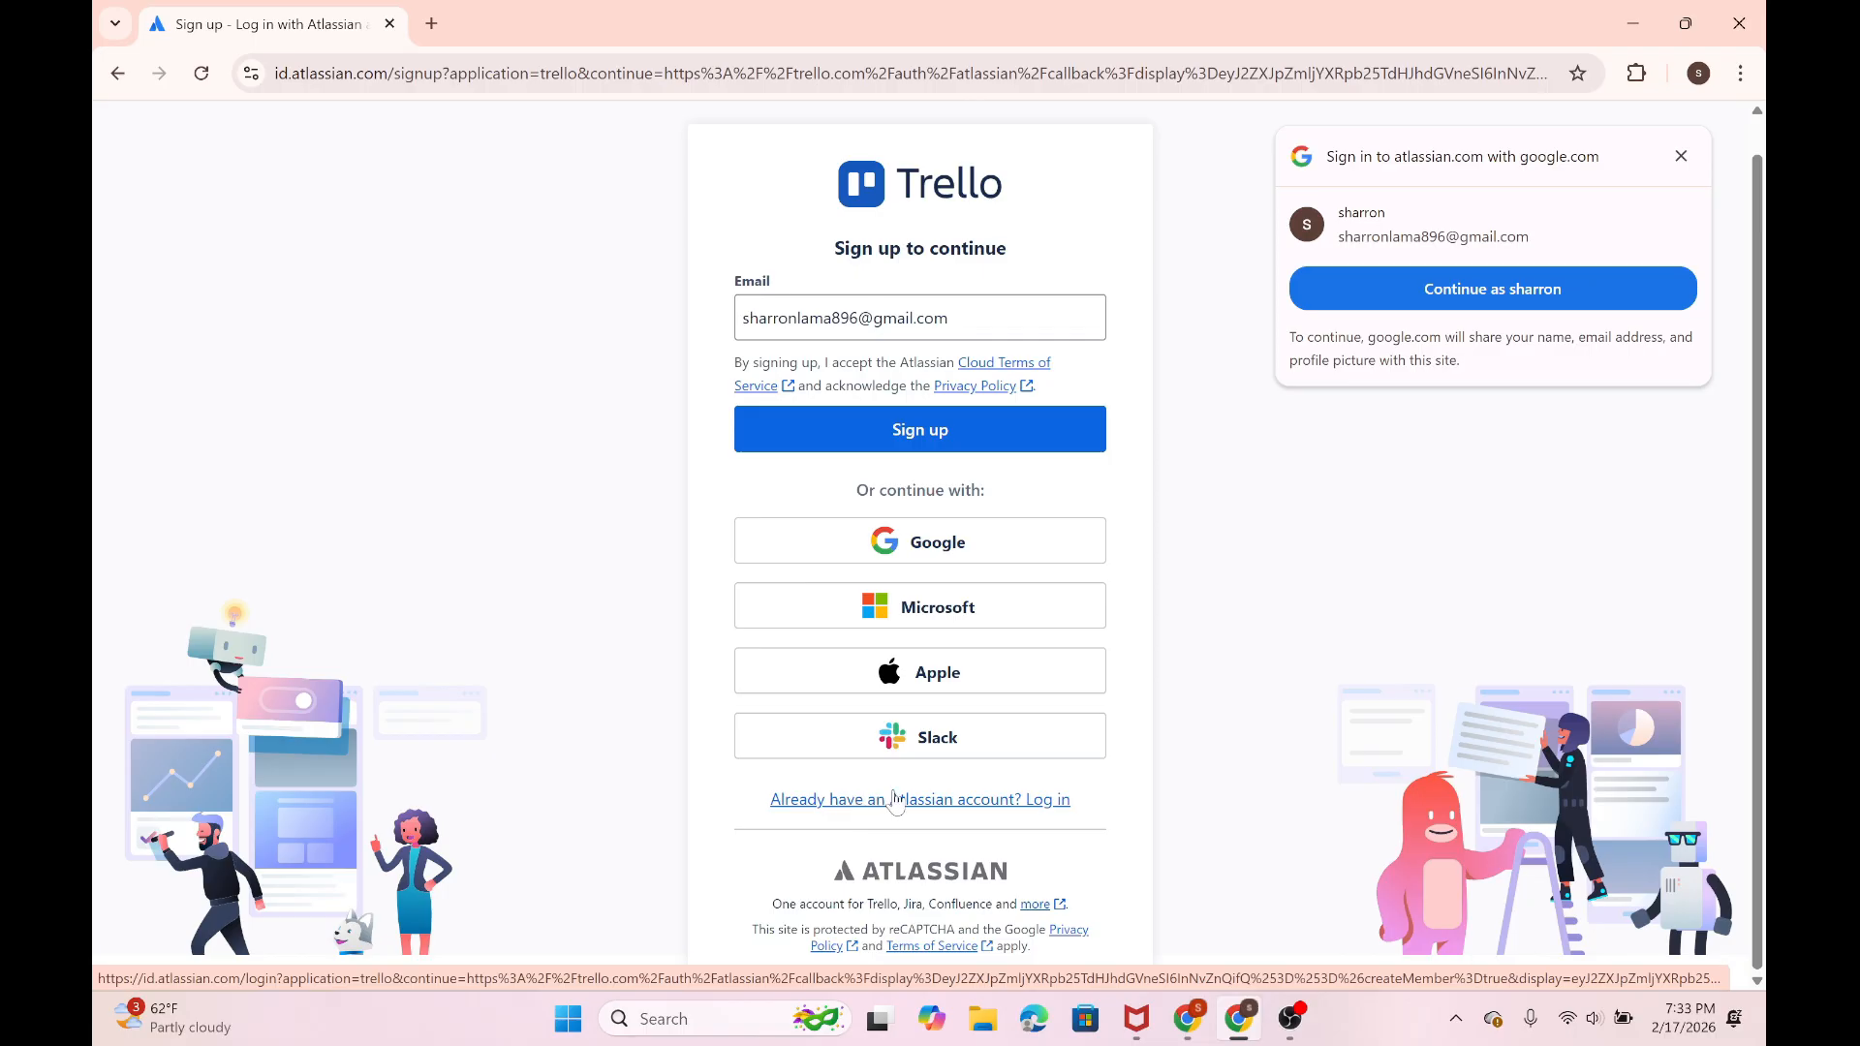
left_click(995, 418)
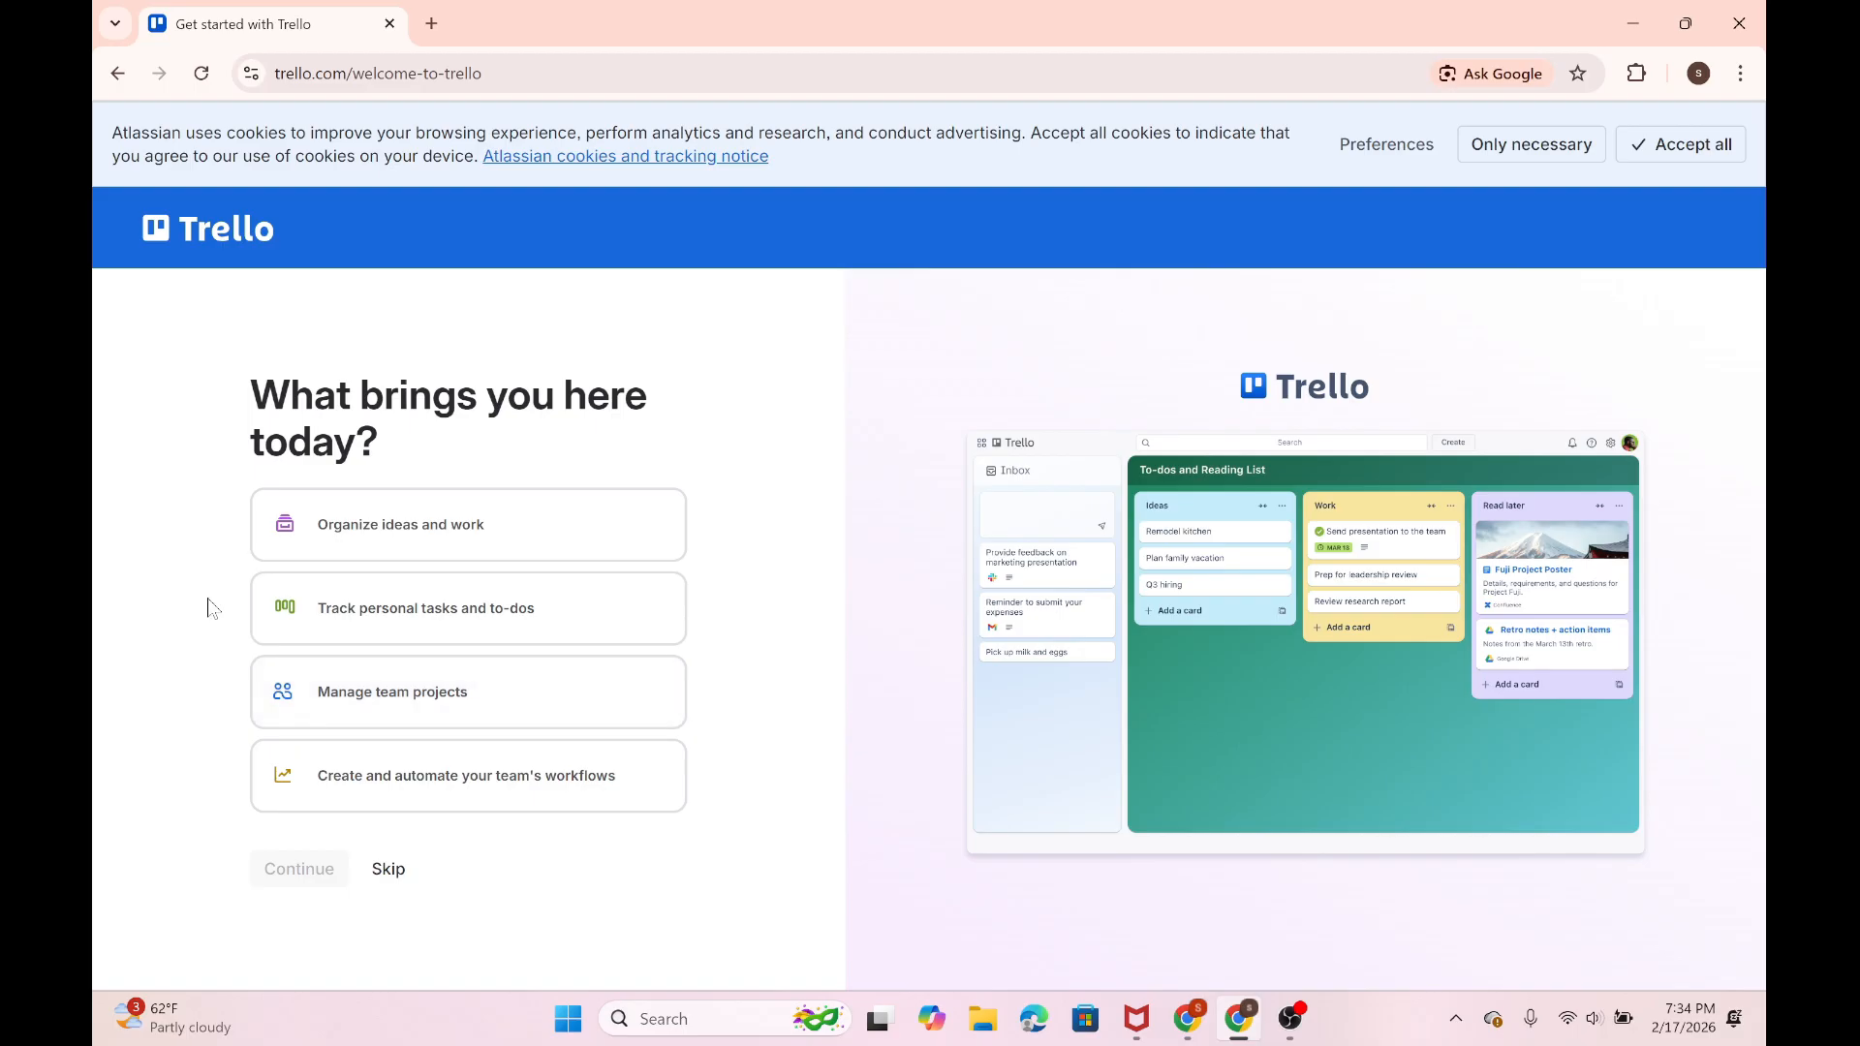
left_click(342, 526)
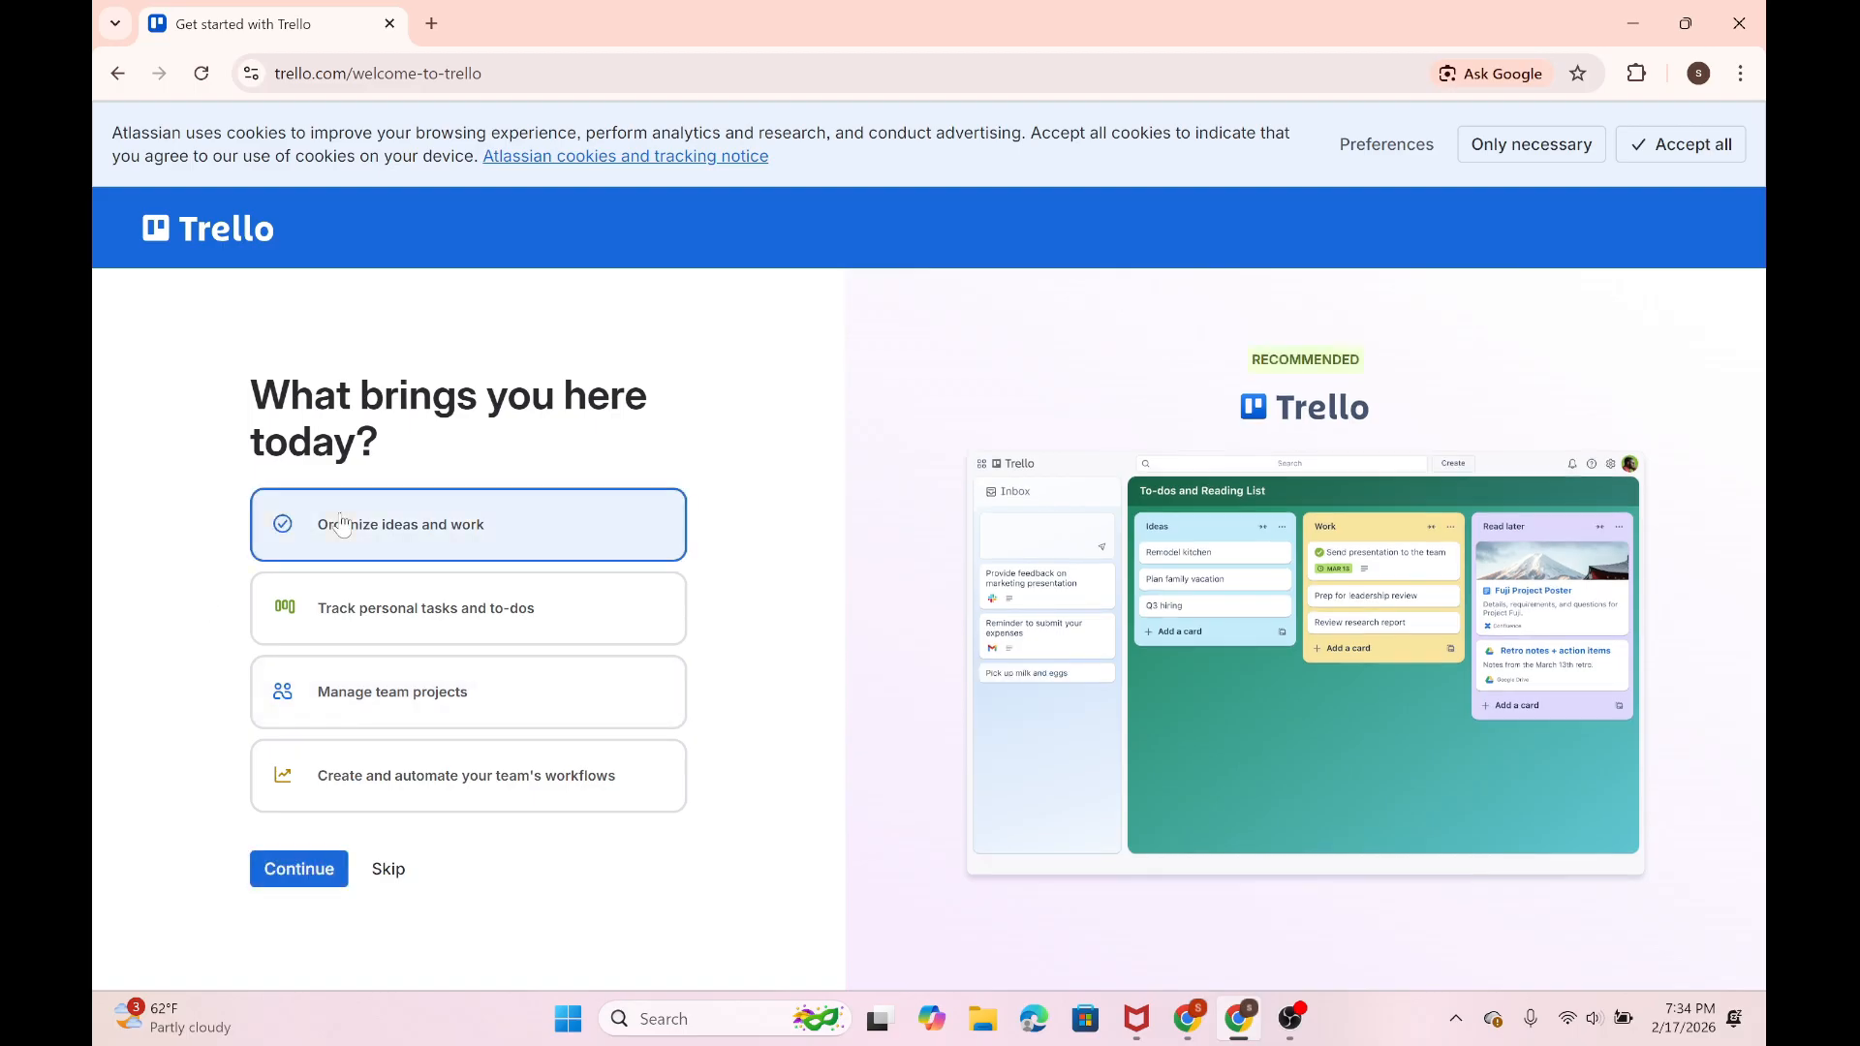
left_click(301, 869)
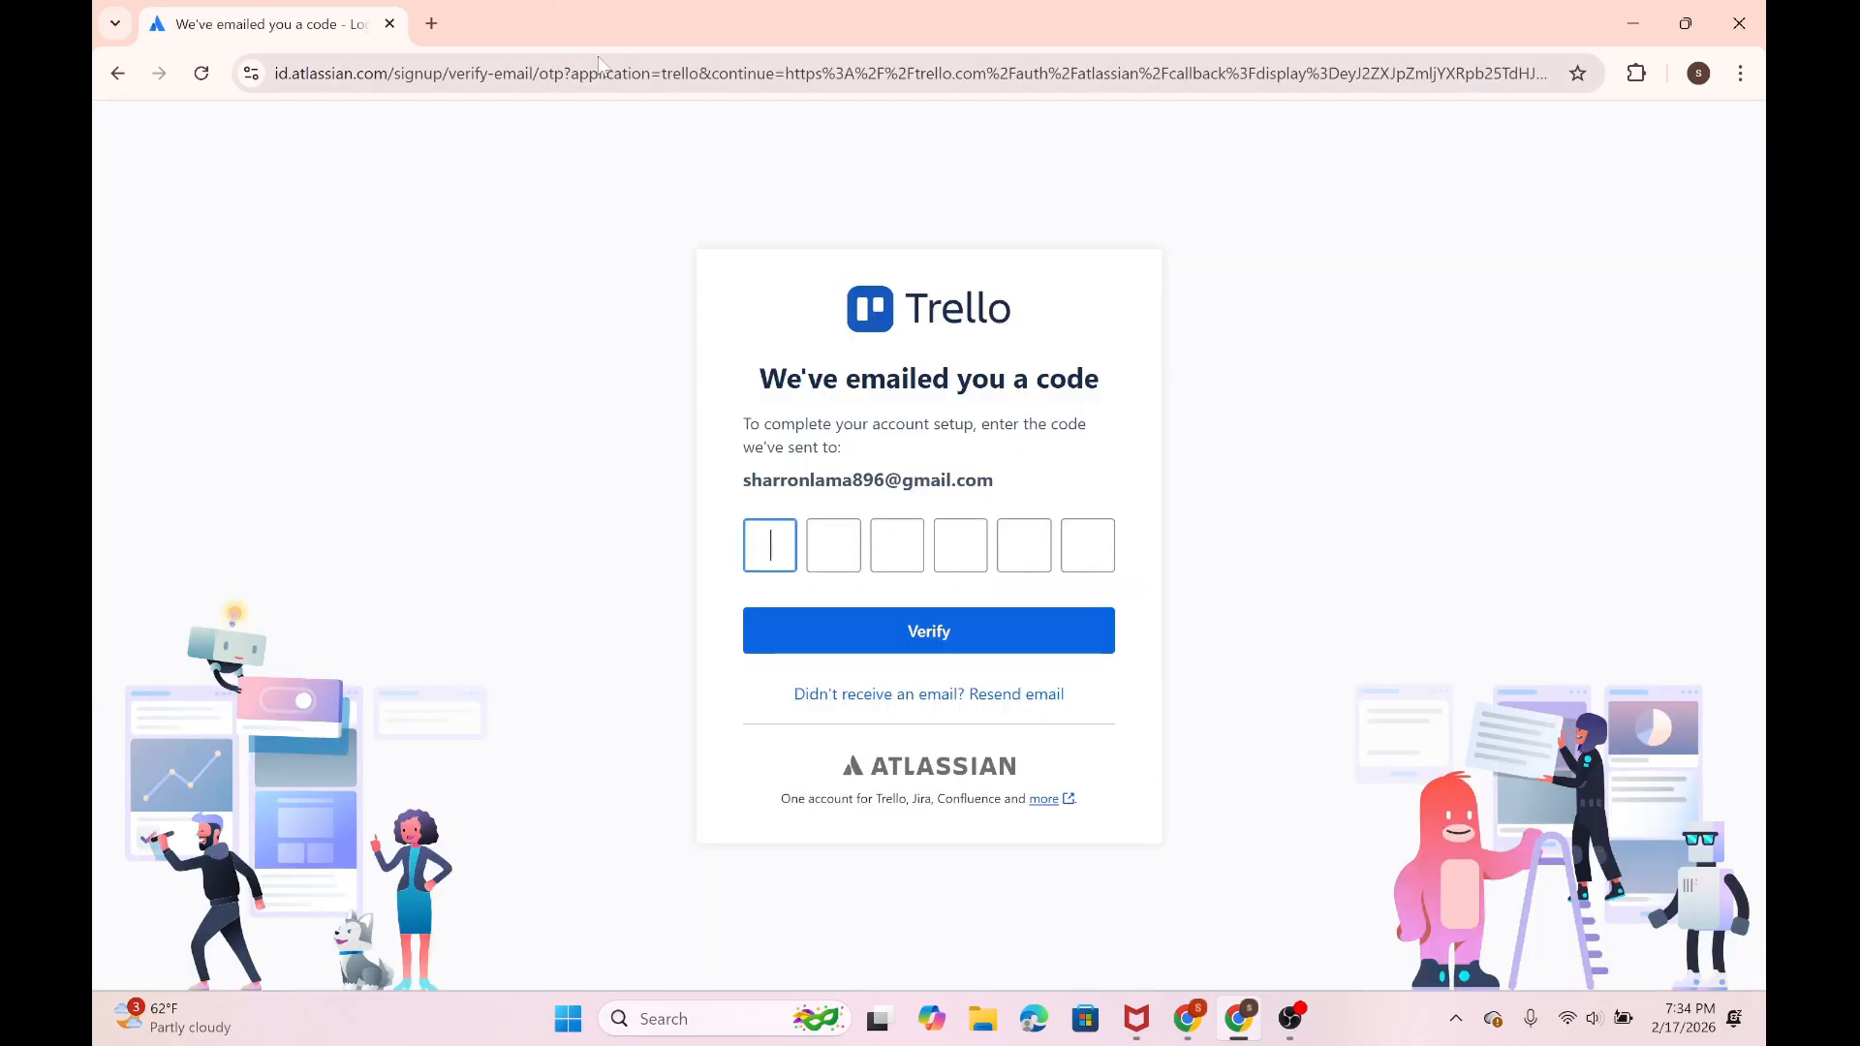
Copy the sign-up code from the Trello verification email in Gmail, then return to Trello
left_click(431, 24)
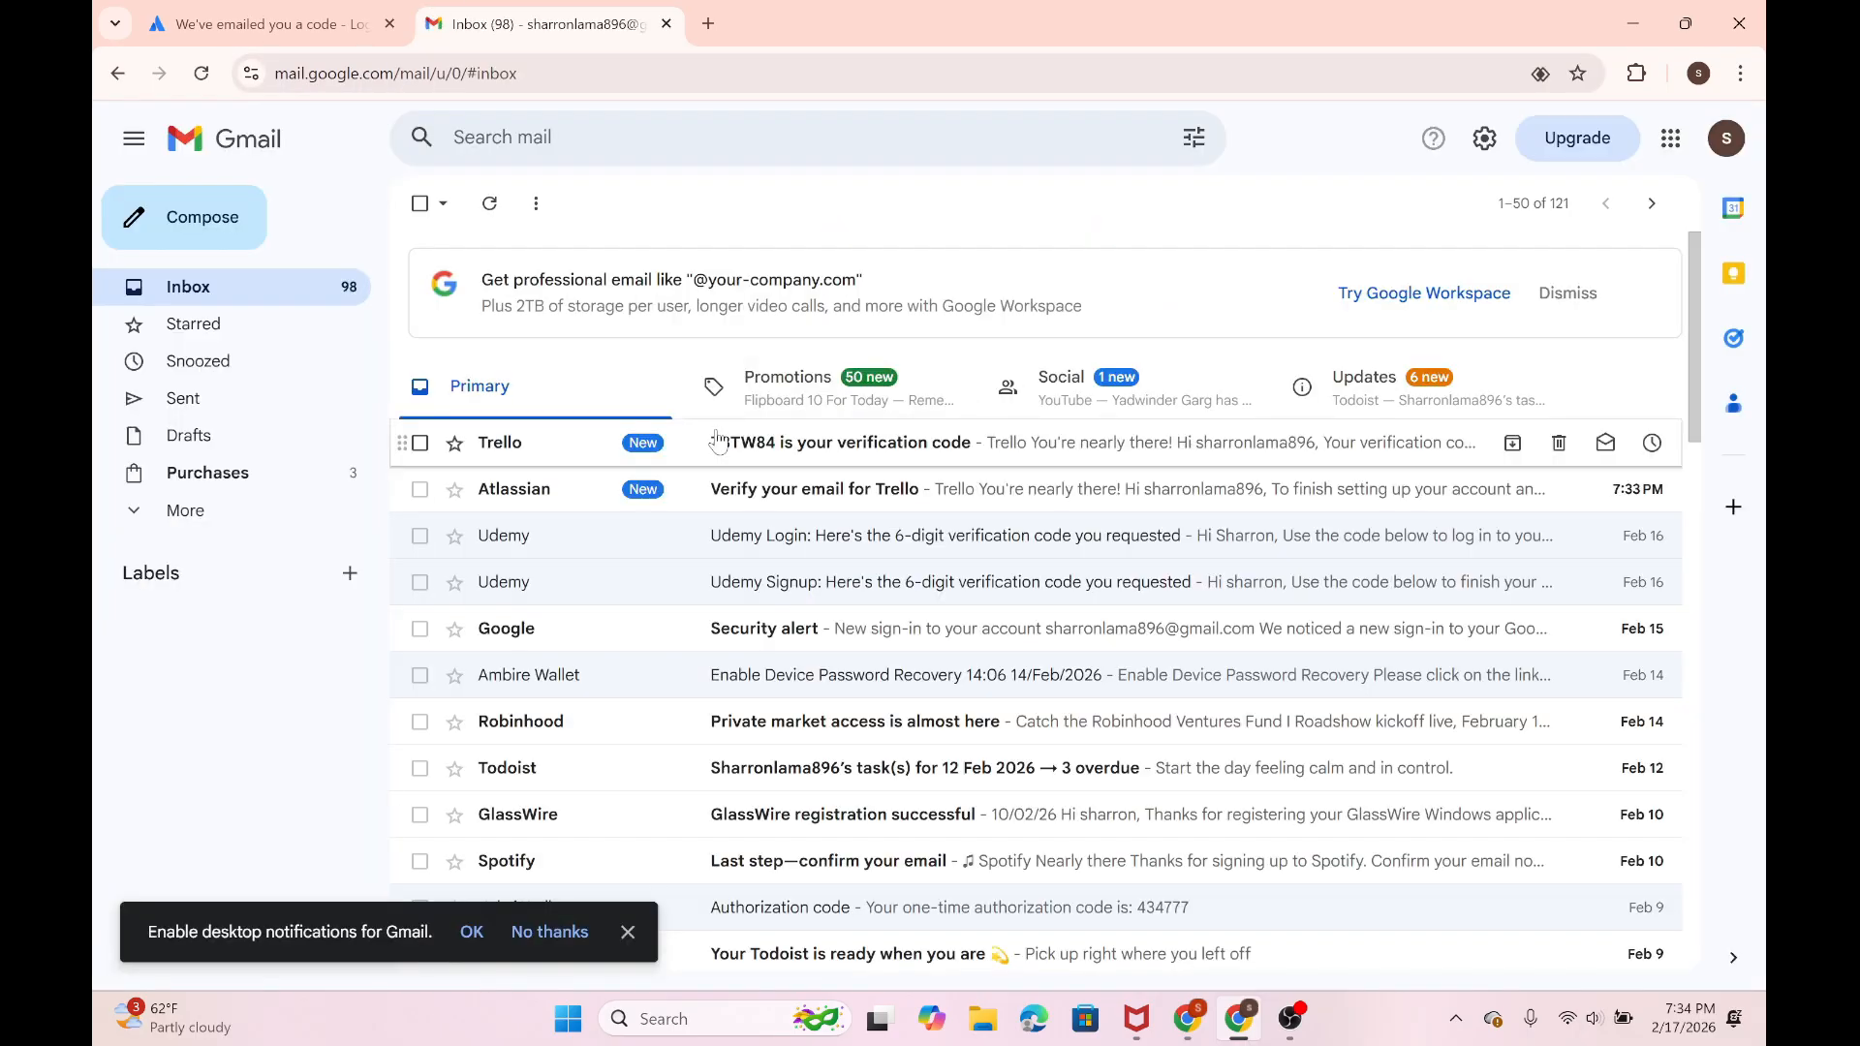
left_click(727, 433)
scroll(1037, 587, "down", 3)
triple_click(1036, 586)
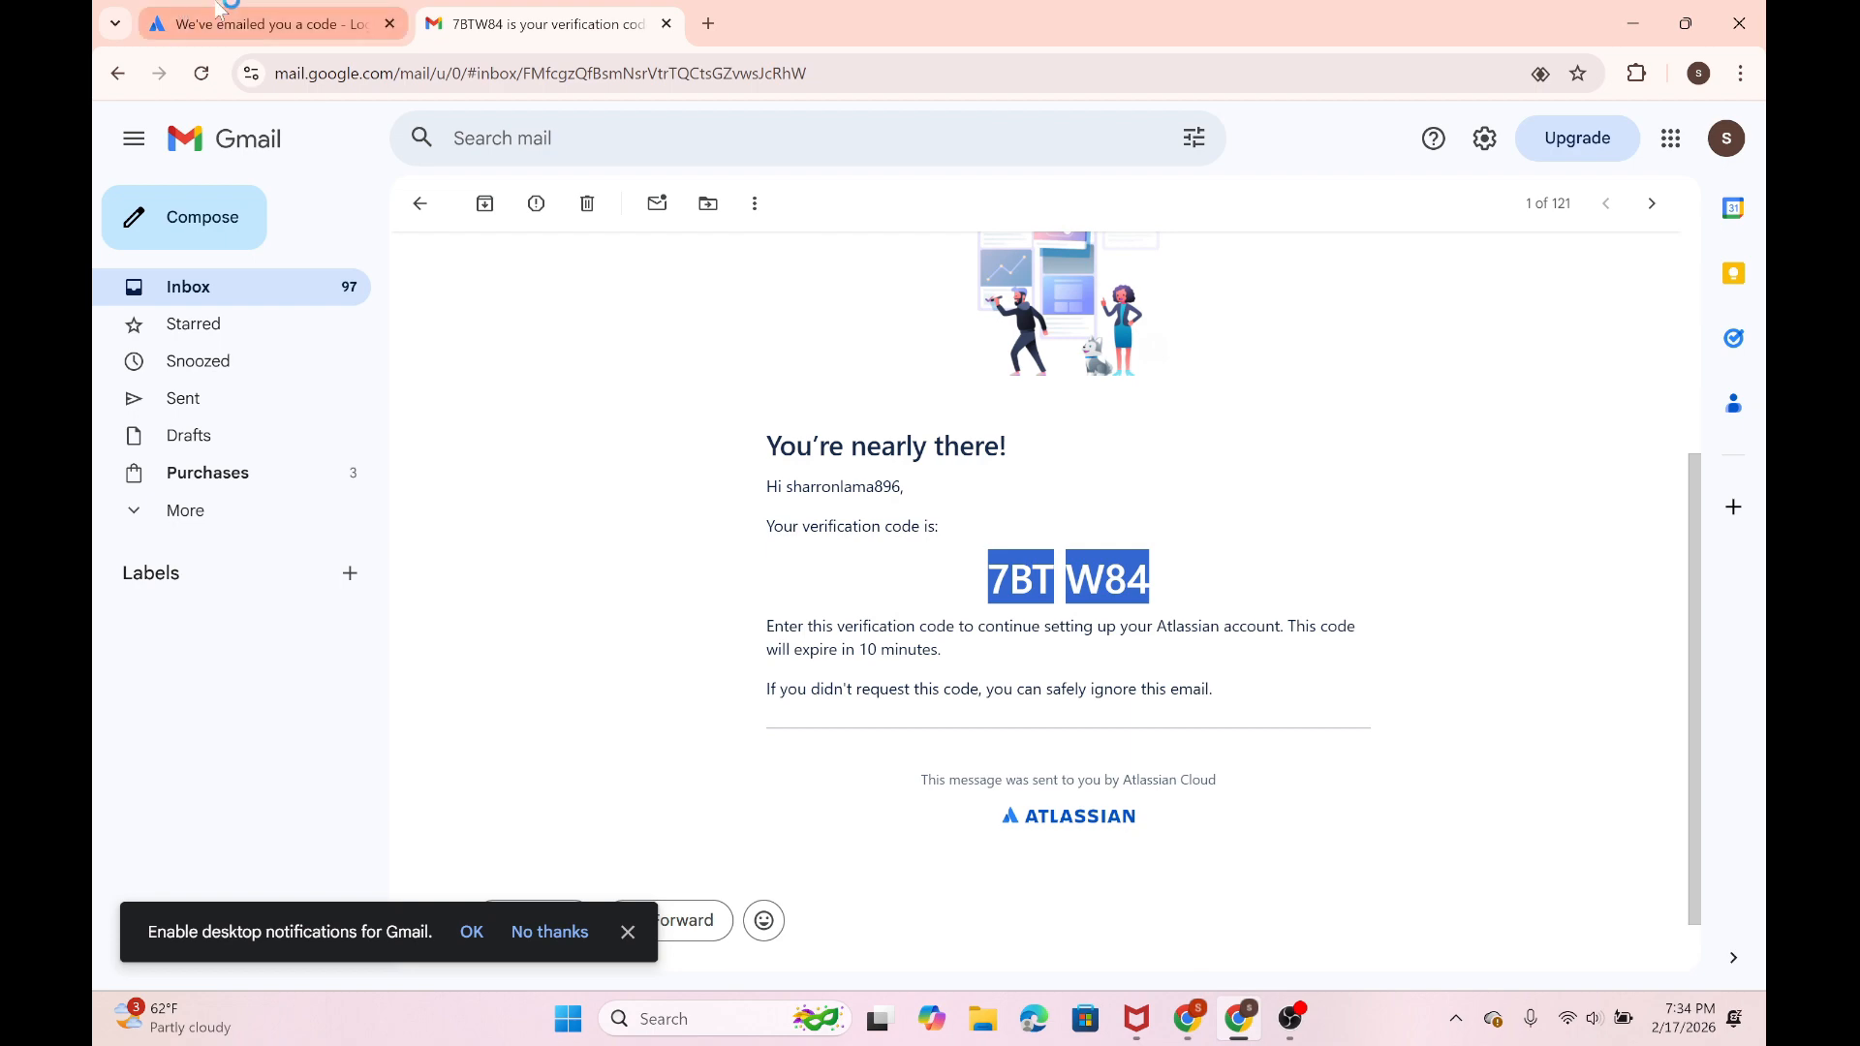
left_click(262, 23)
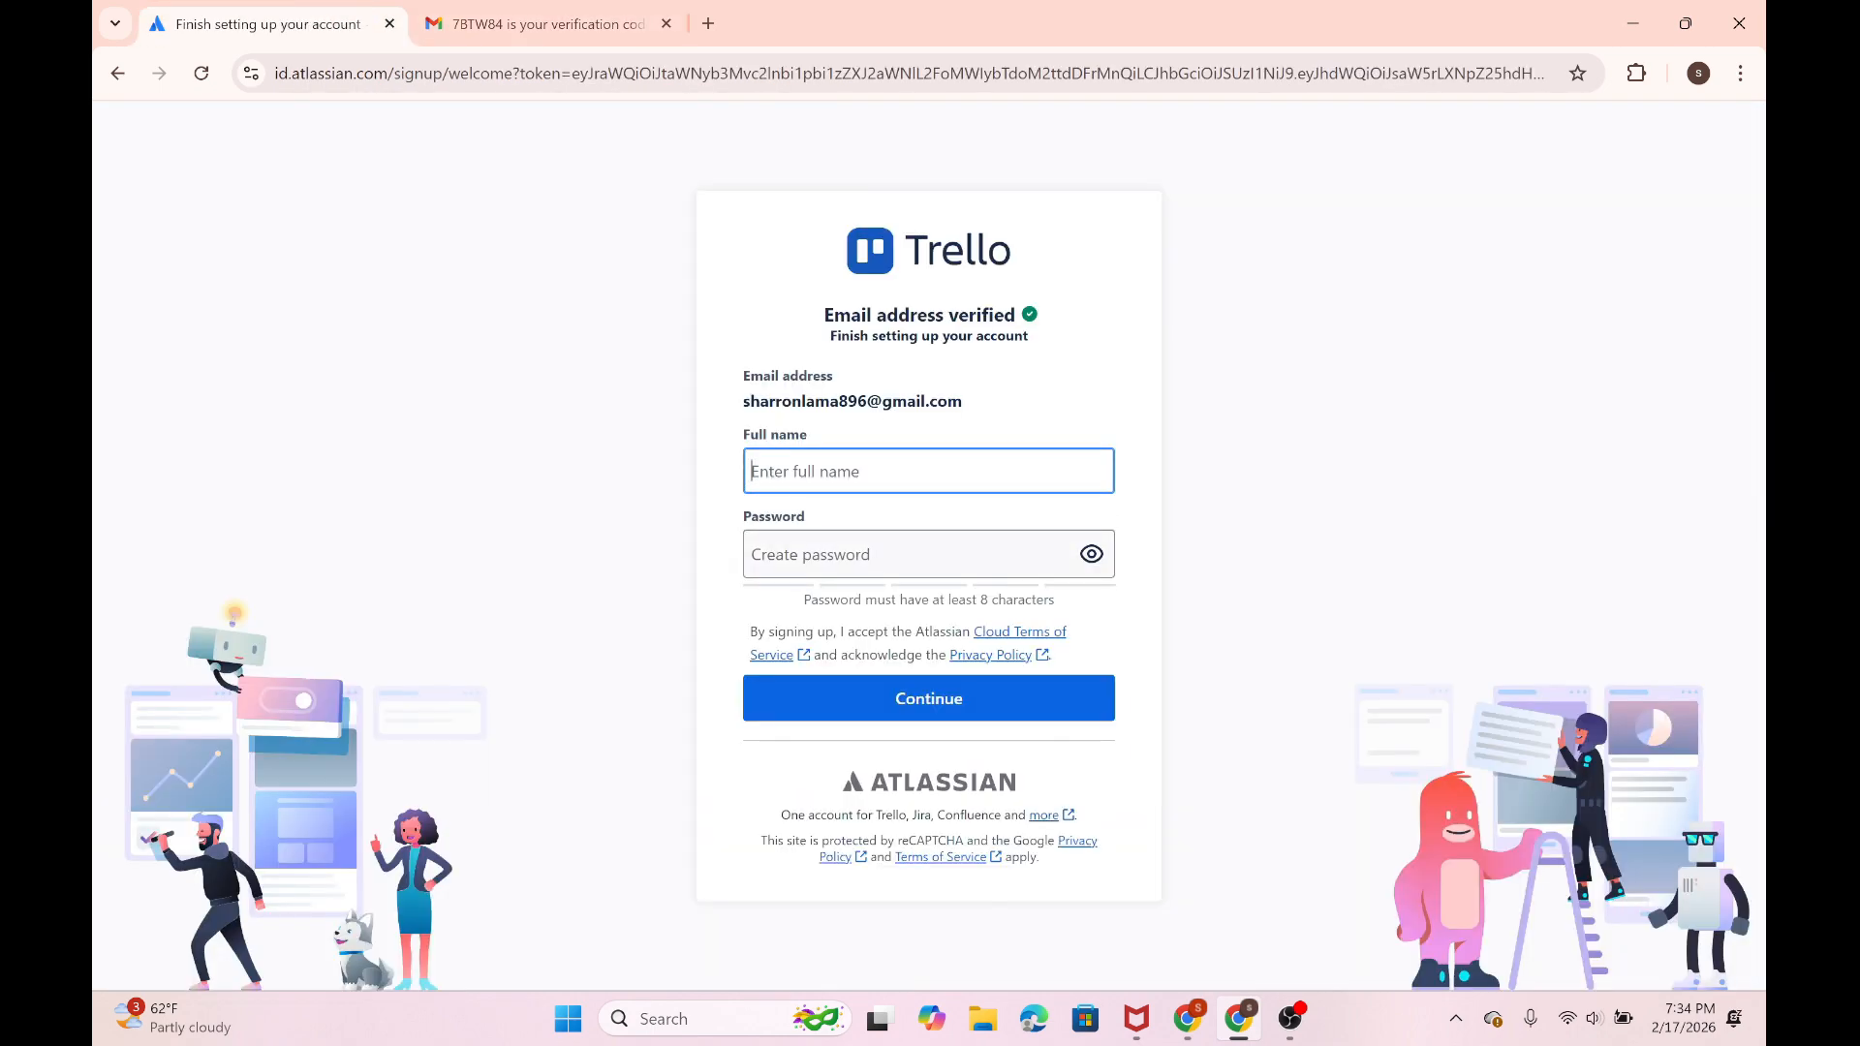
Paste the verification code, fill in the full name and account password, and submit
left_click(842, 547)
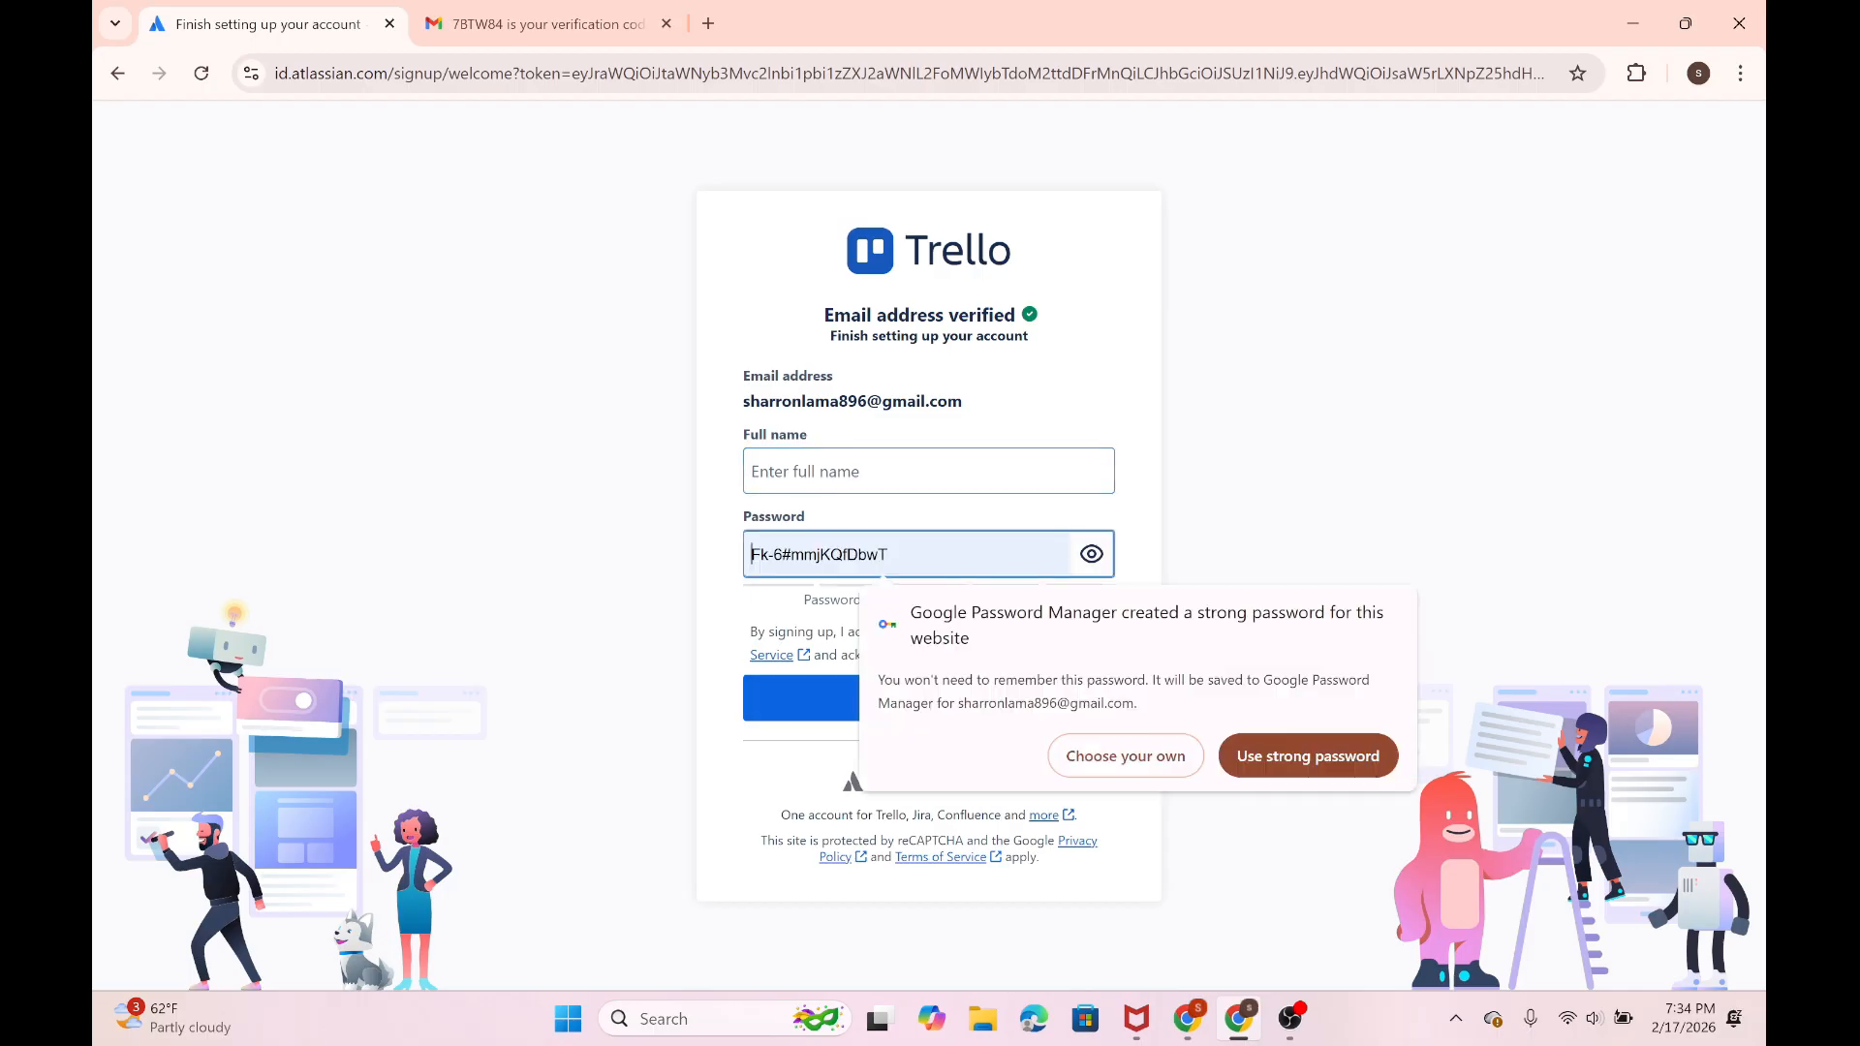
left_click(856, 481)
left_click(908, 530)
left_click(907, 546)
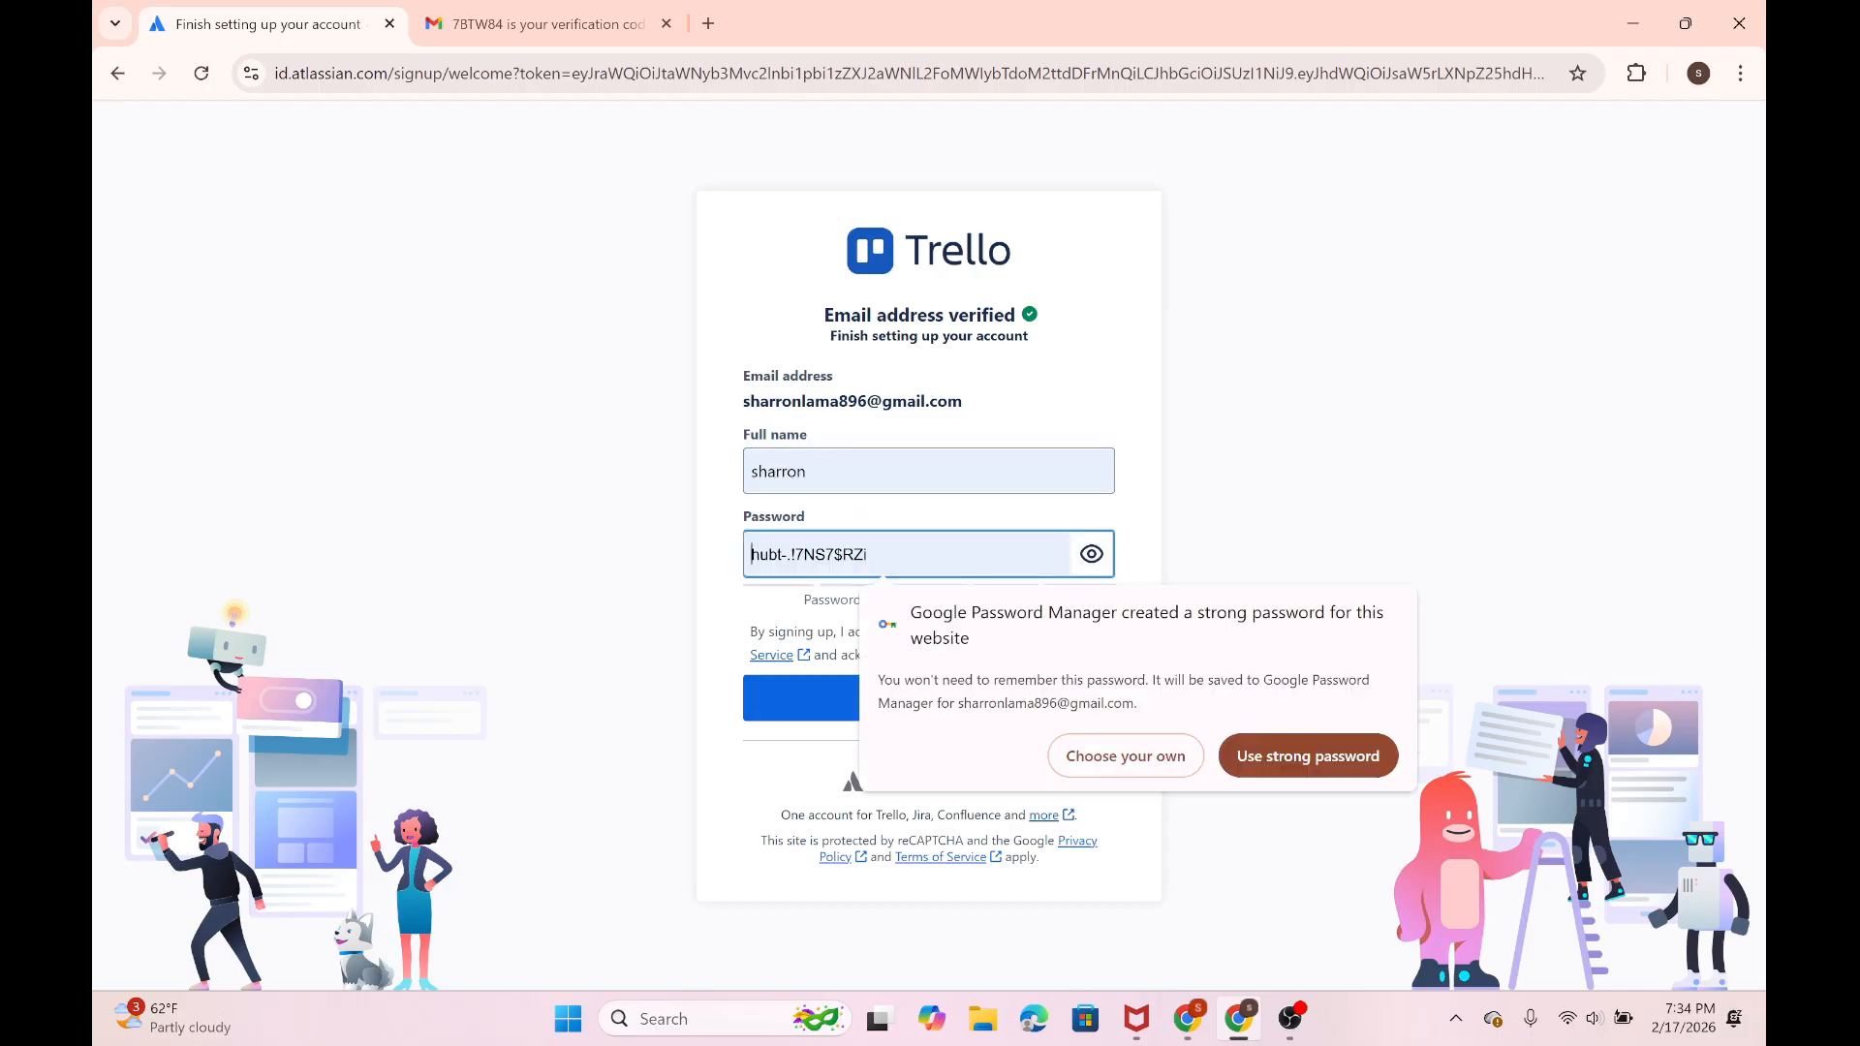
type("•••••••••")
left_click(889, 705)
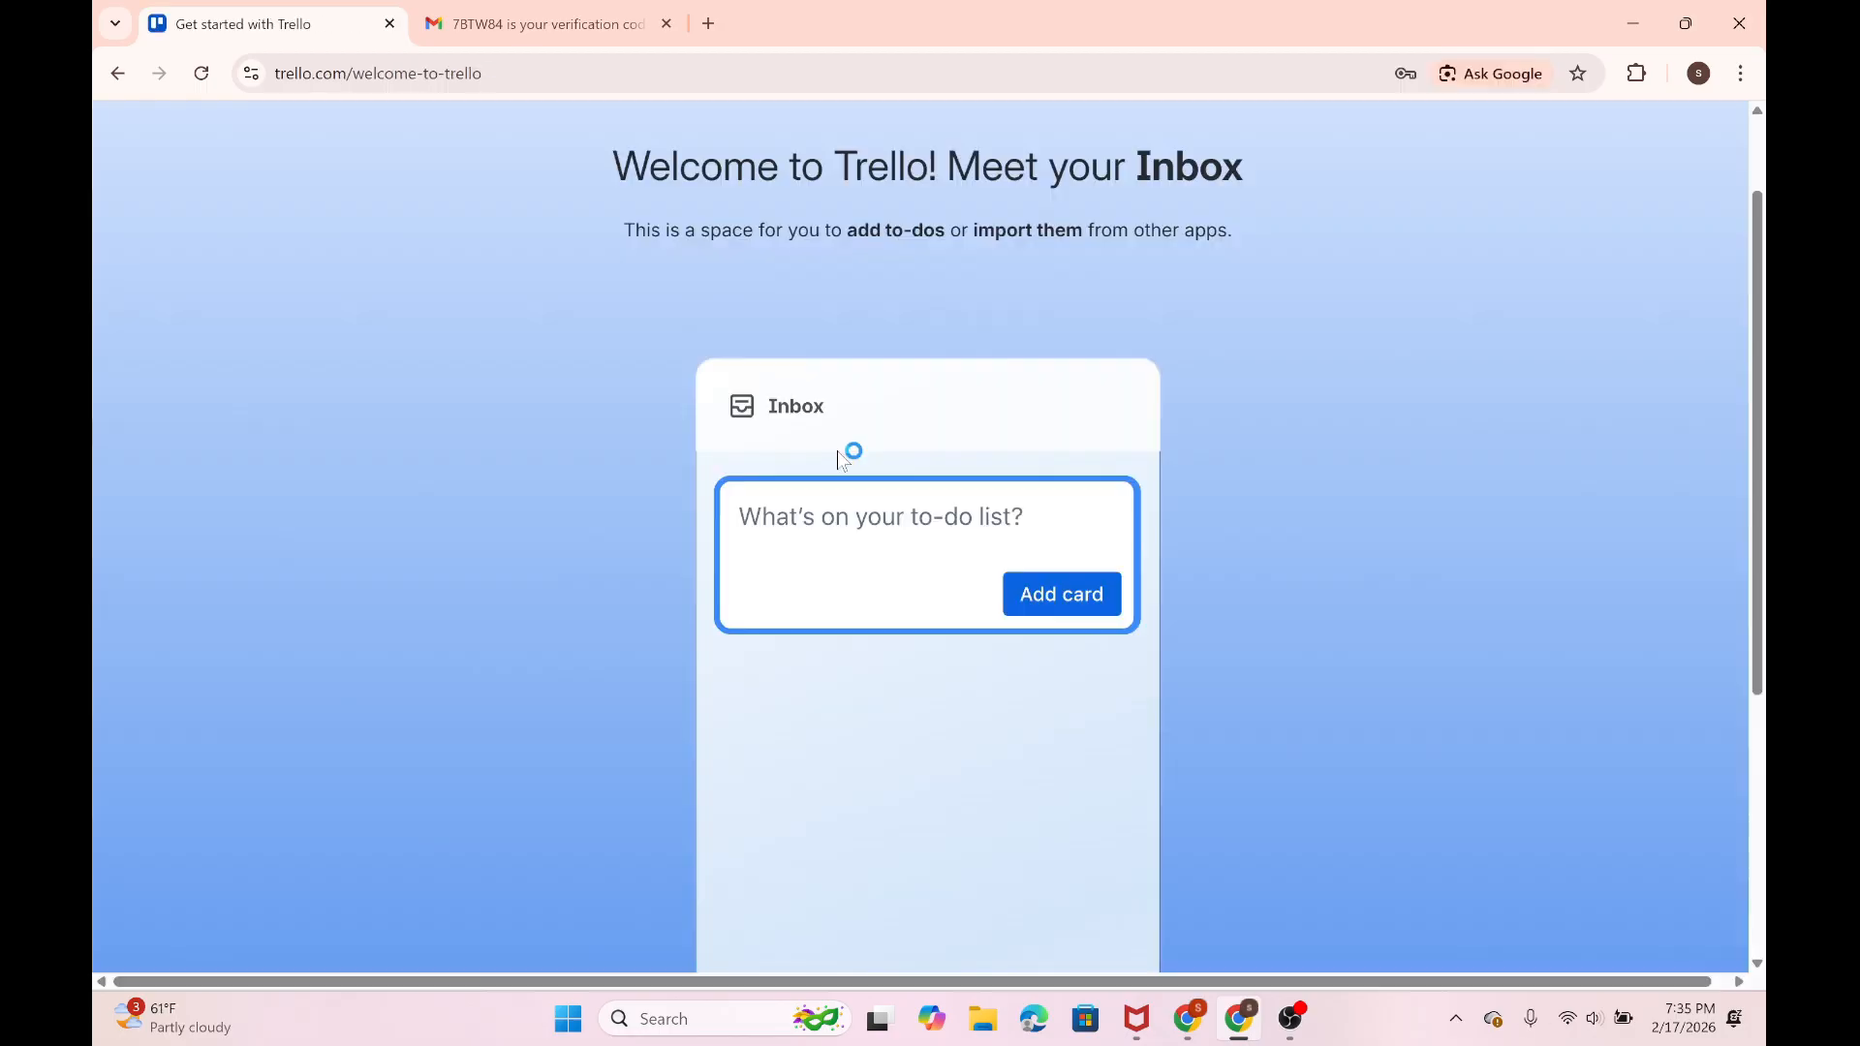
Add a 'Start using Trello' to-do to the Inbox
left_click(836, 526)
type("Start using Trello")
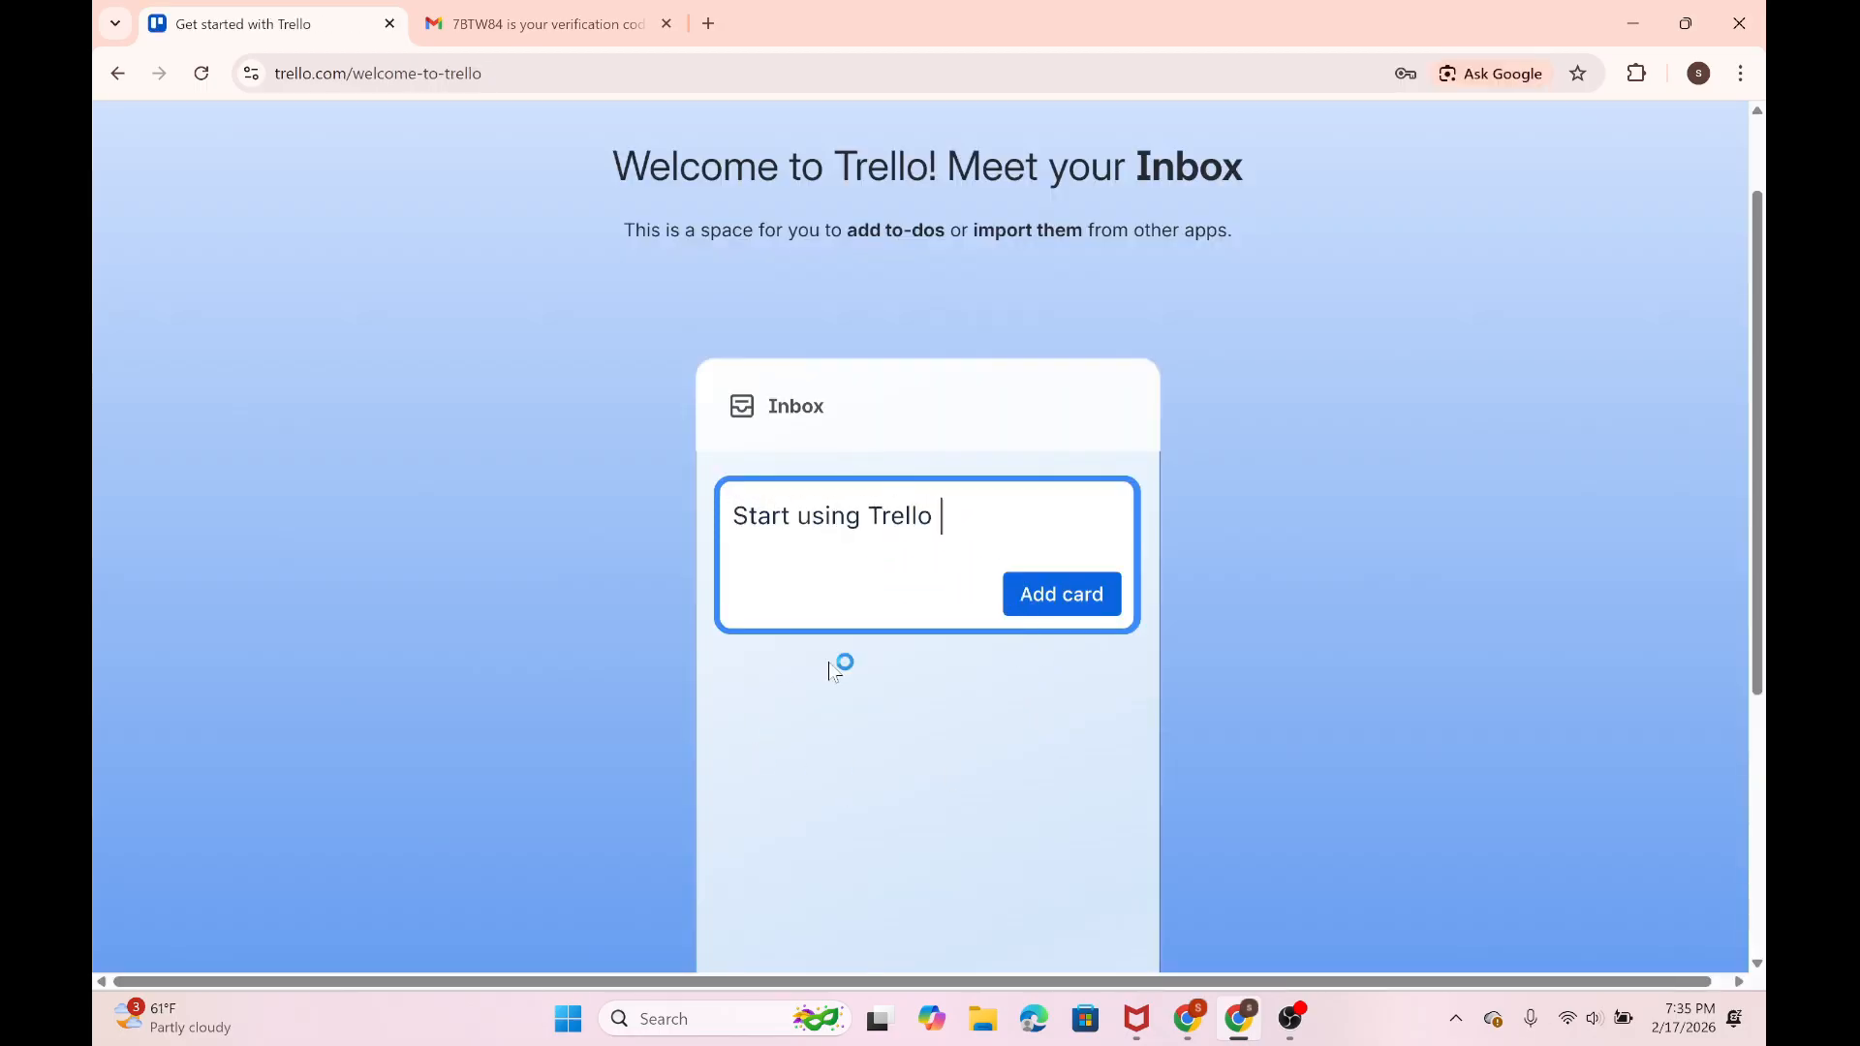
scroll(953, 688, "up", 2)
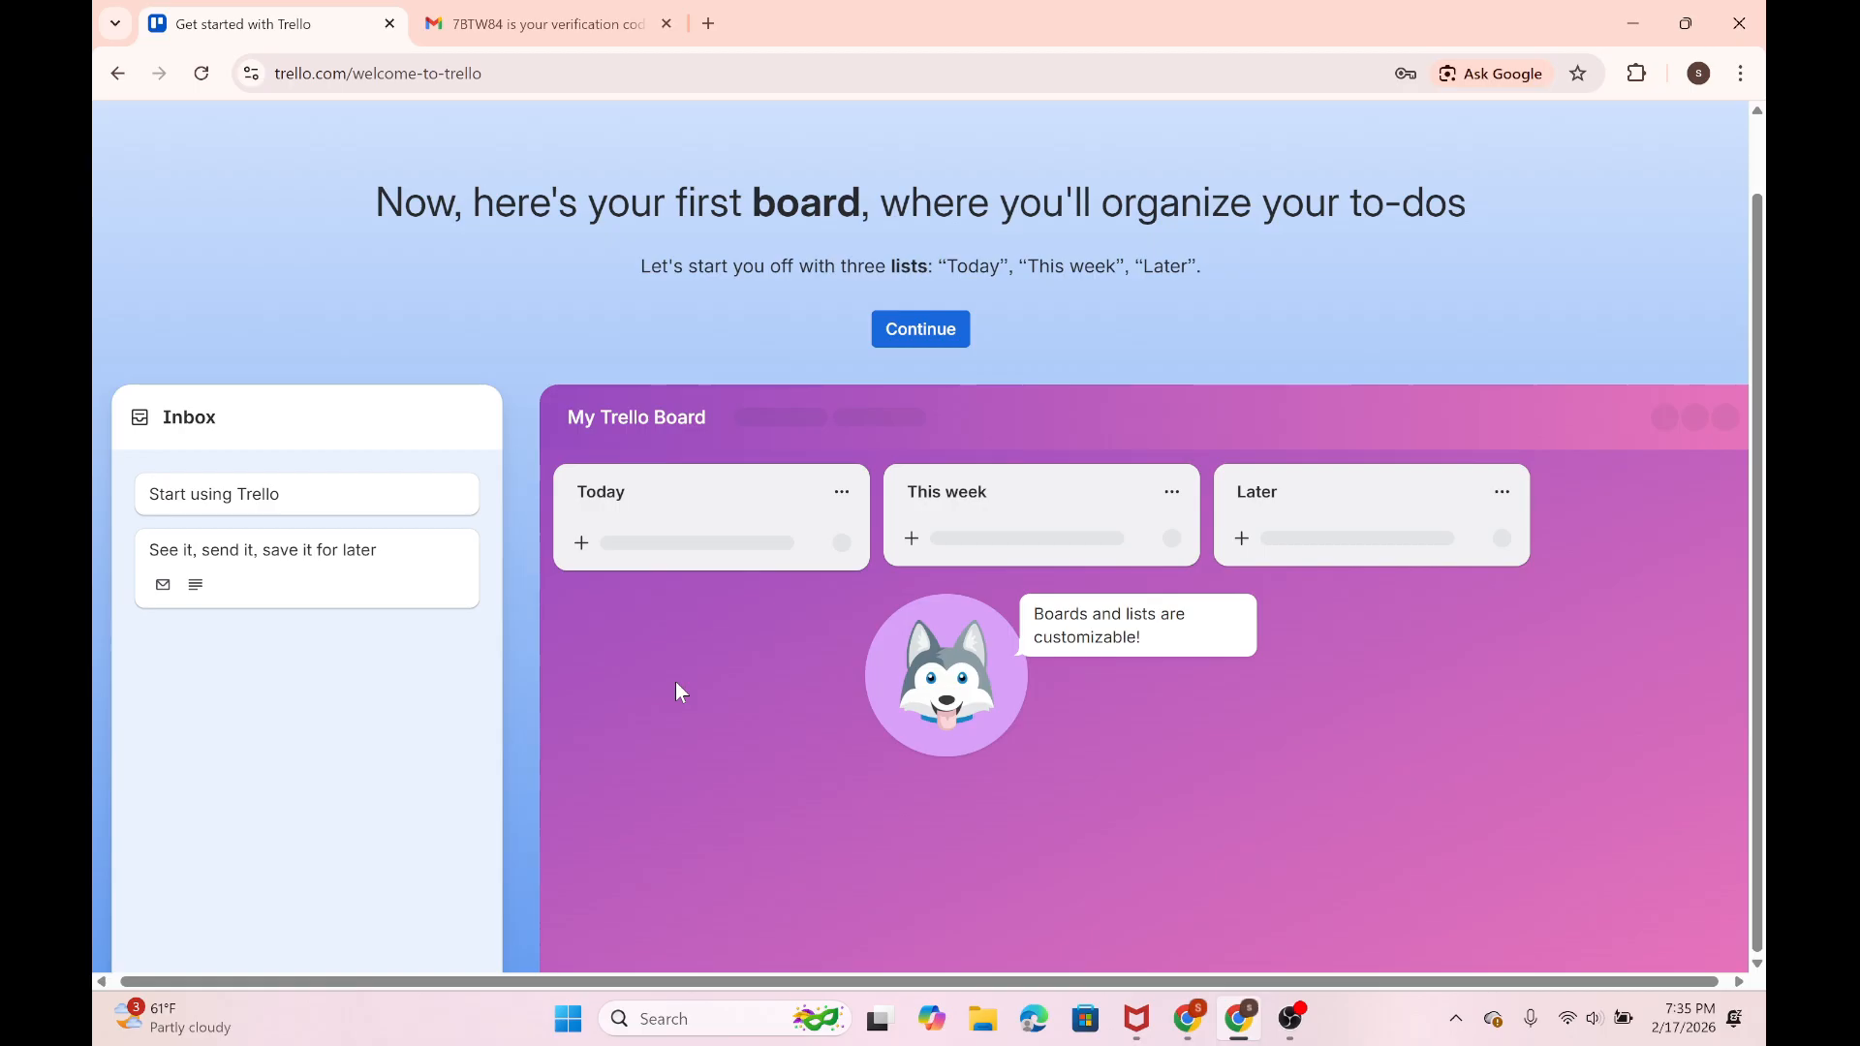
Step through the remaining onboarding screens until the My Trello board opens
left_click(924, 320)
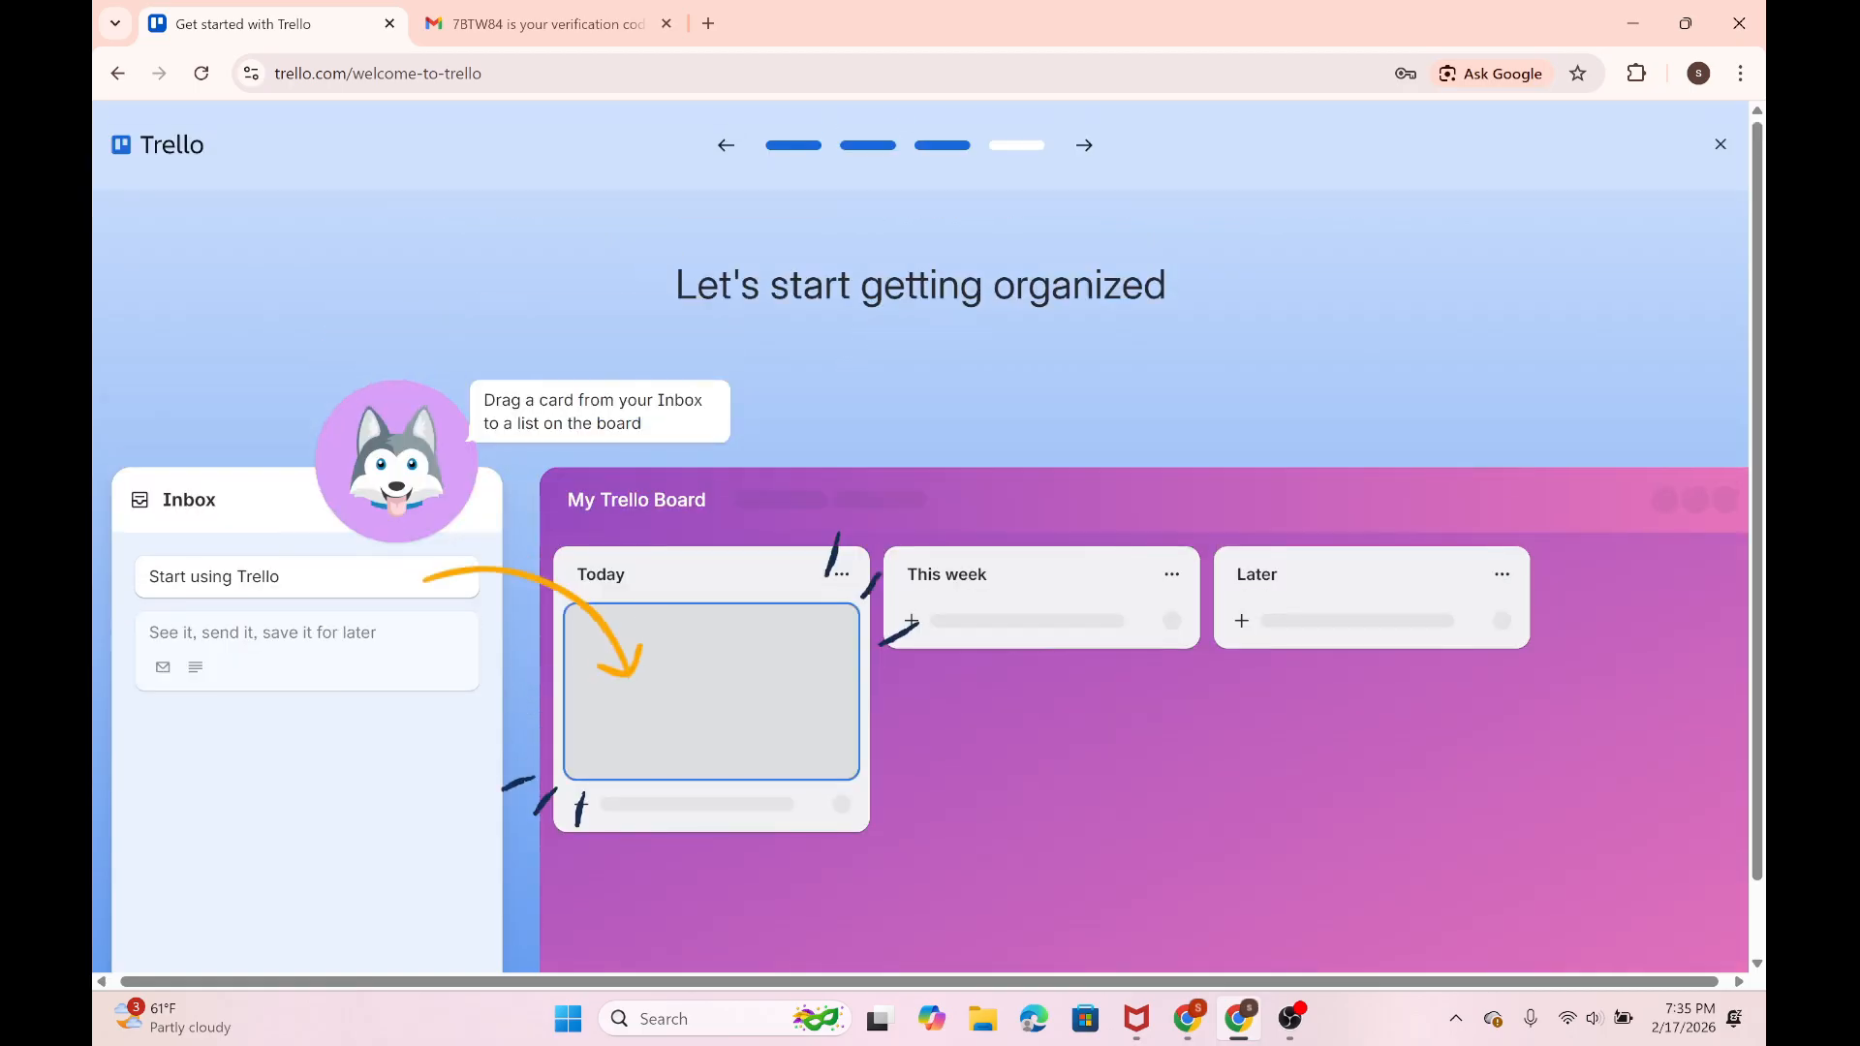
left_click(1088, 149)
left_click(1087, 149)
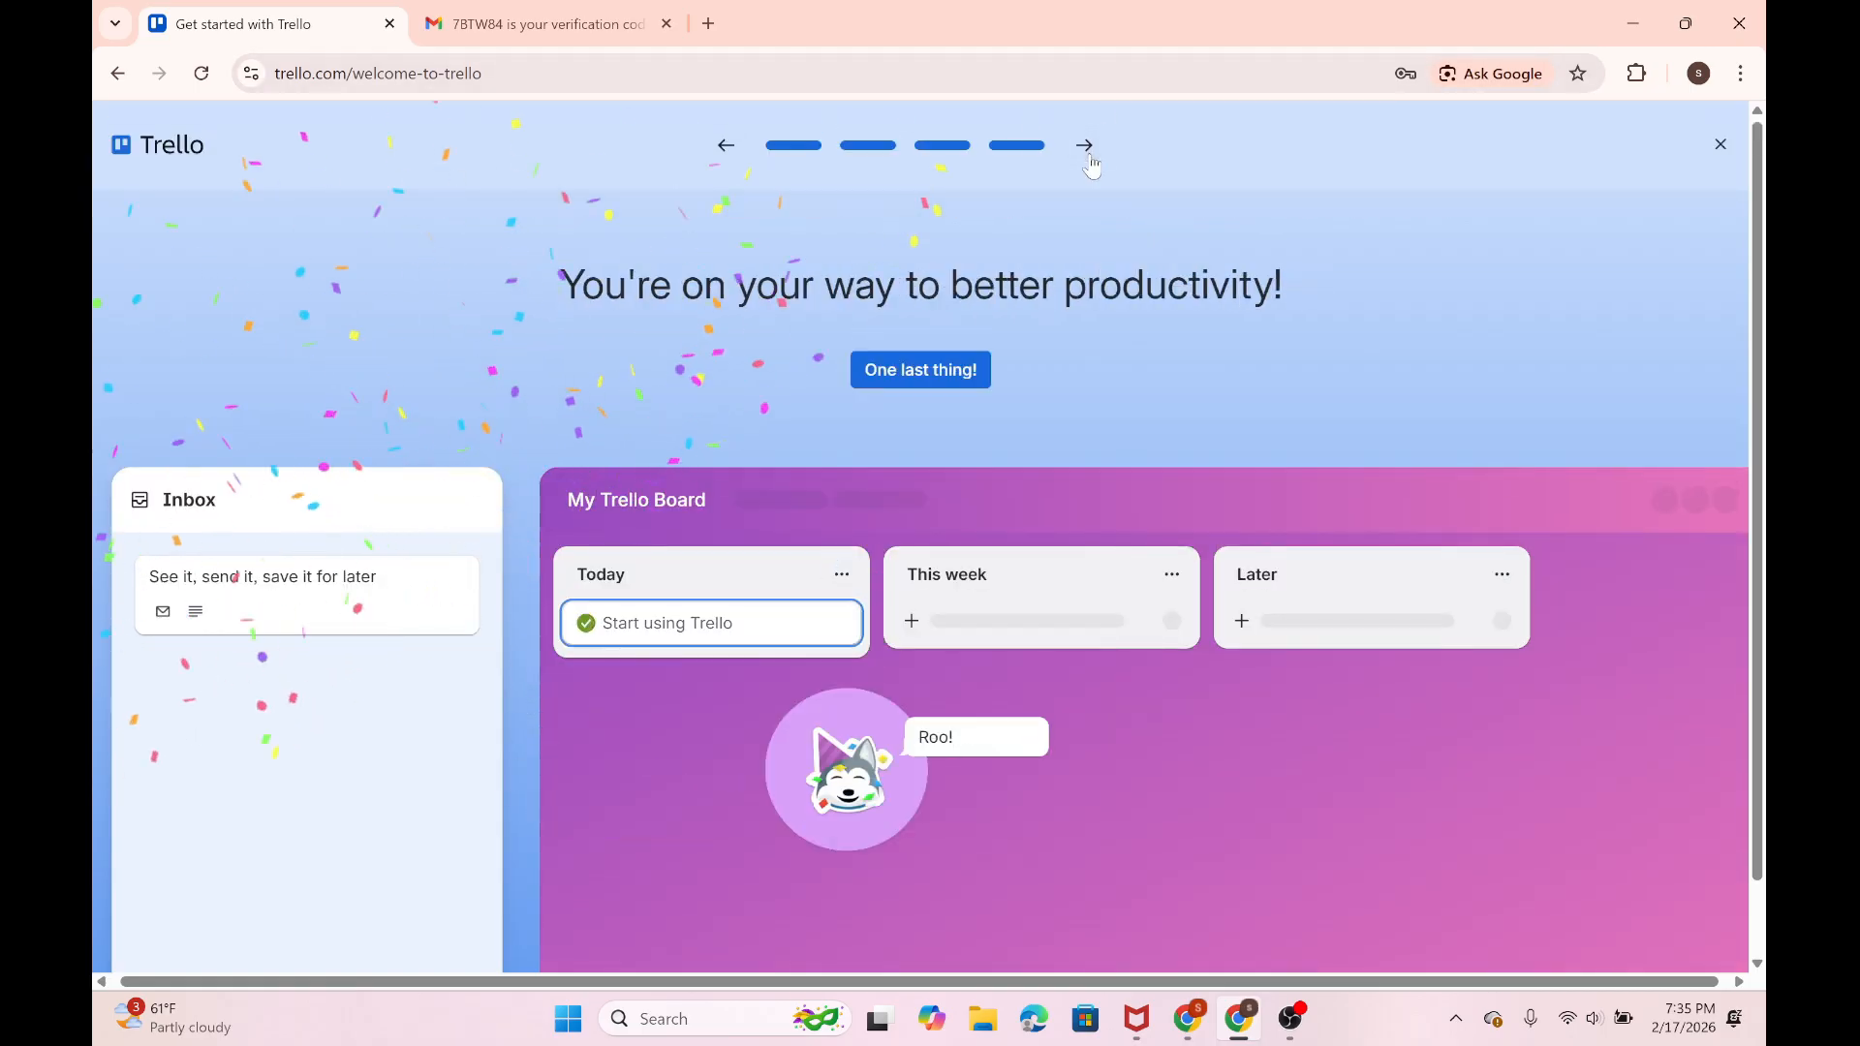
left_click(1087, 148)
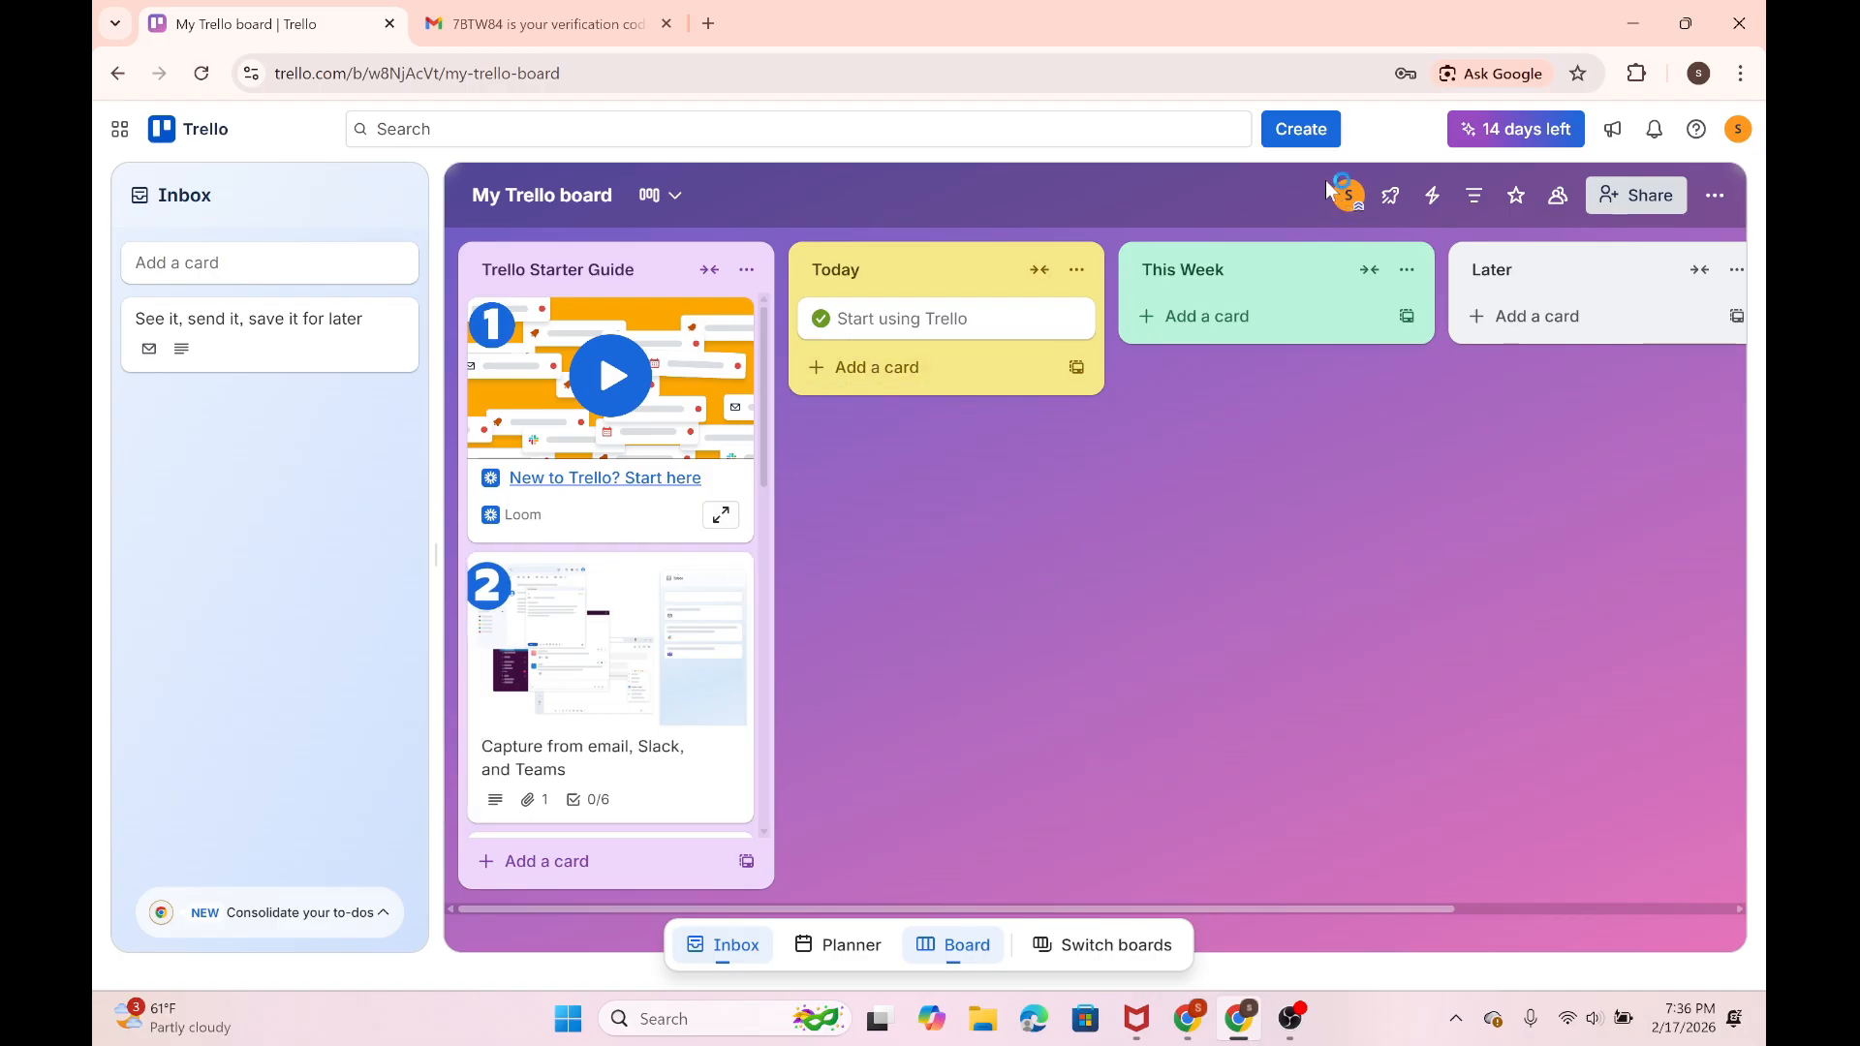
Create a private board 'content' using the 1-on-1 Meeting Agenda template
left_click(1301, 129)
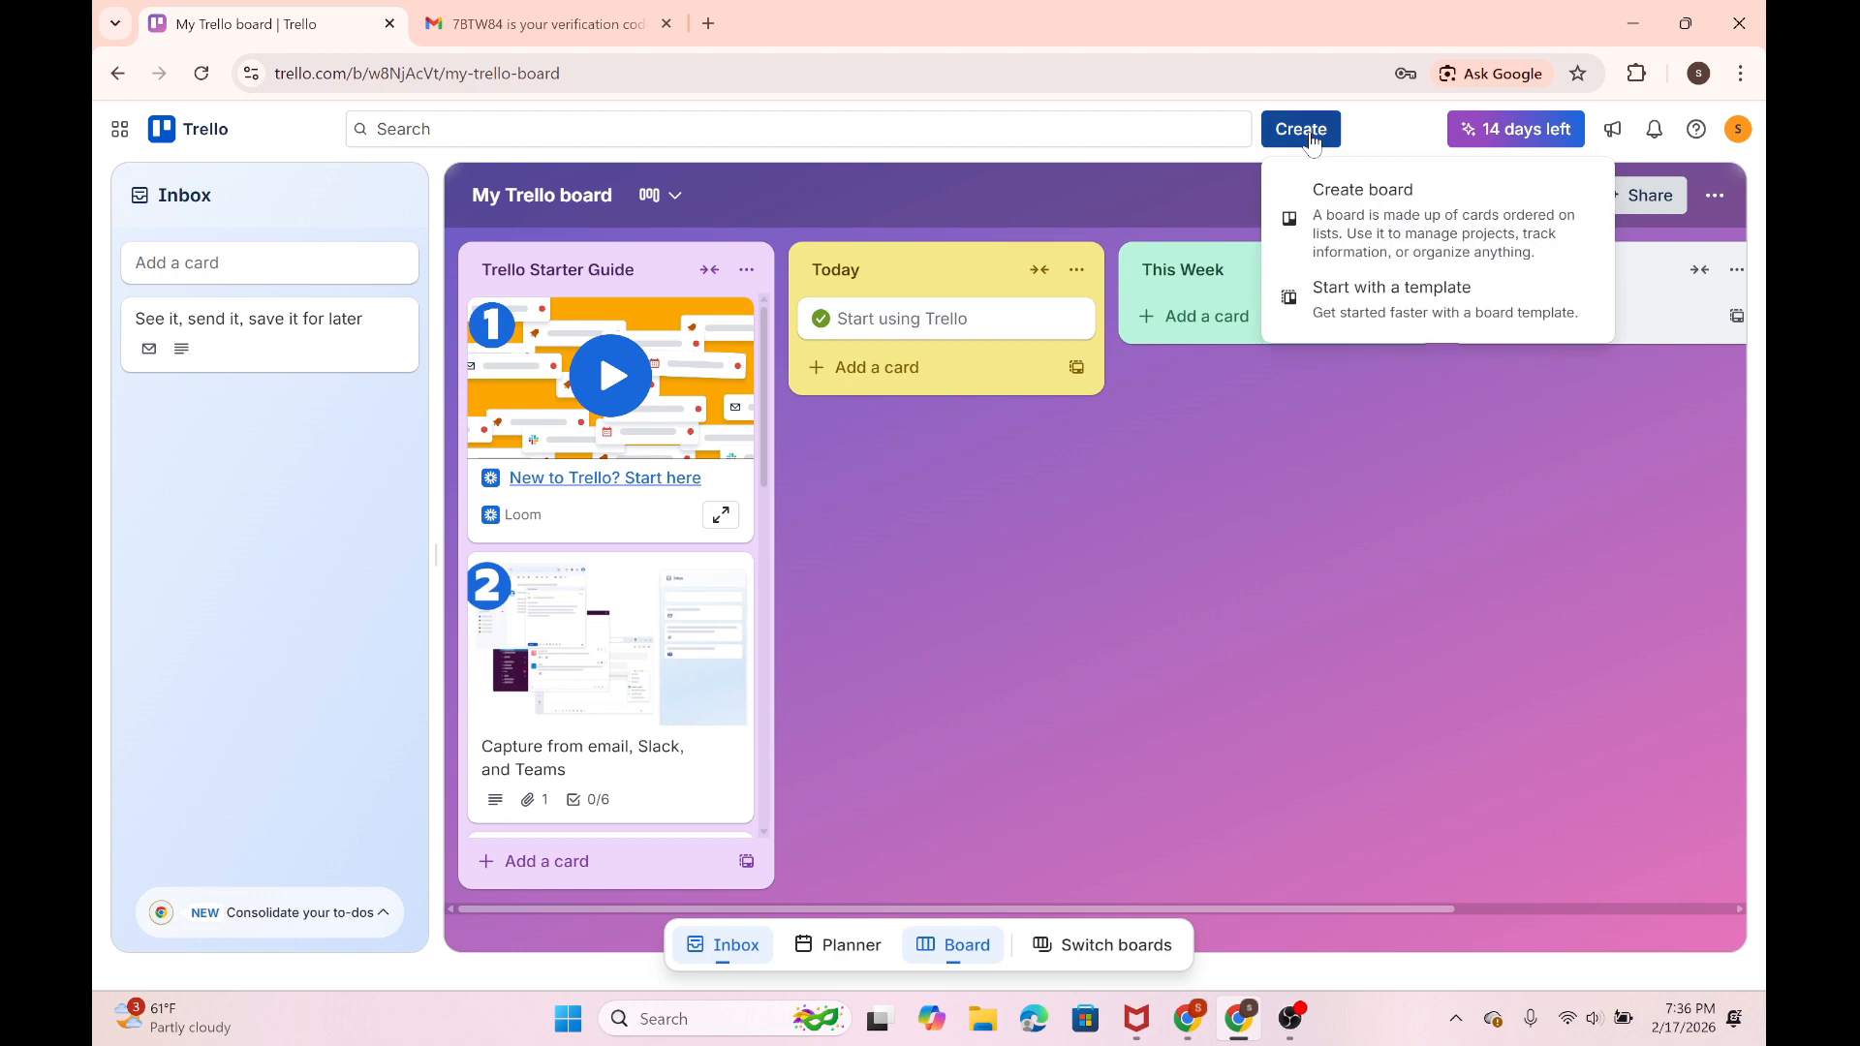
left_click(1362, 242)
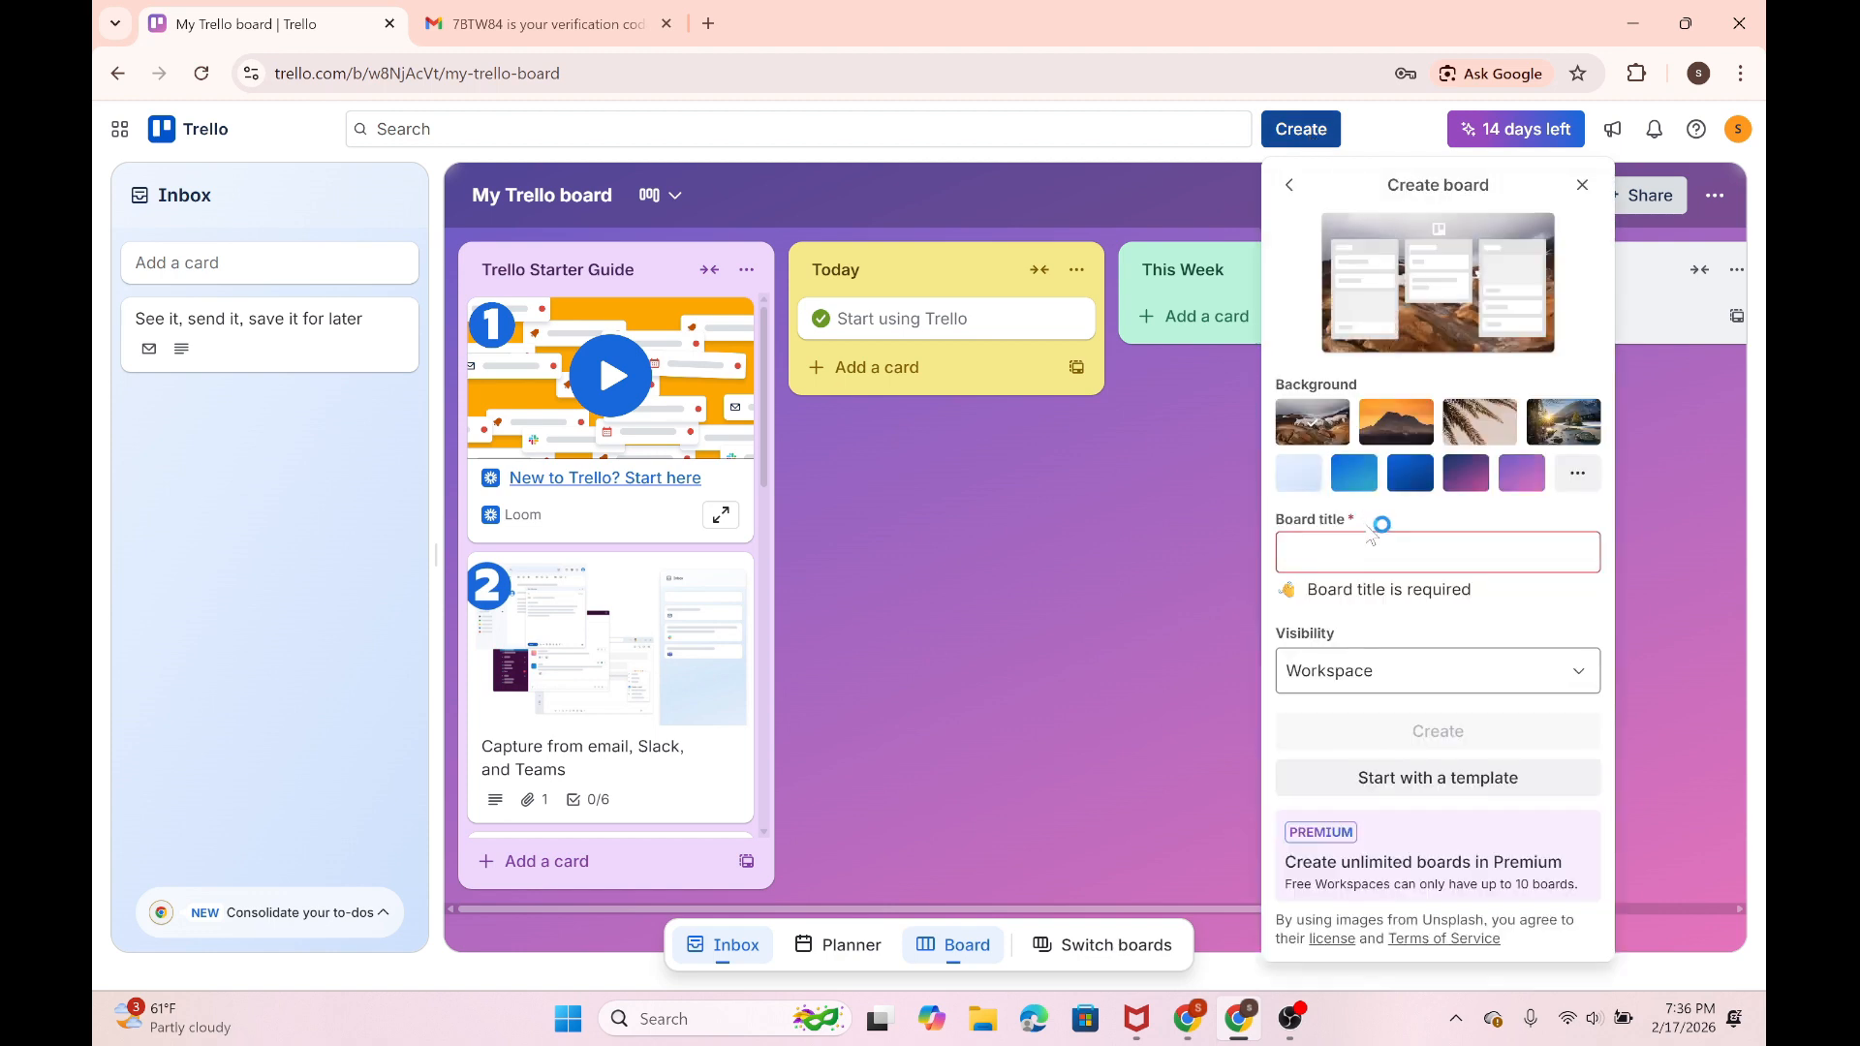
type("content")
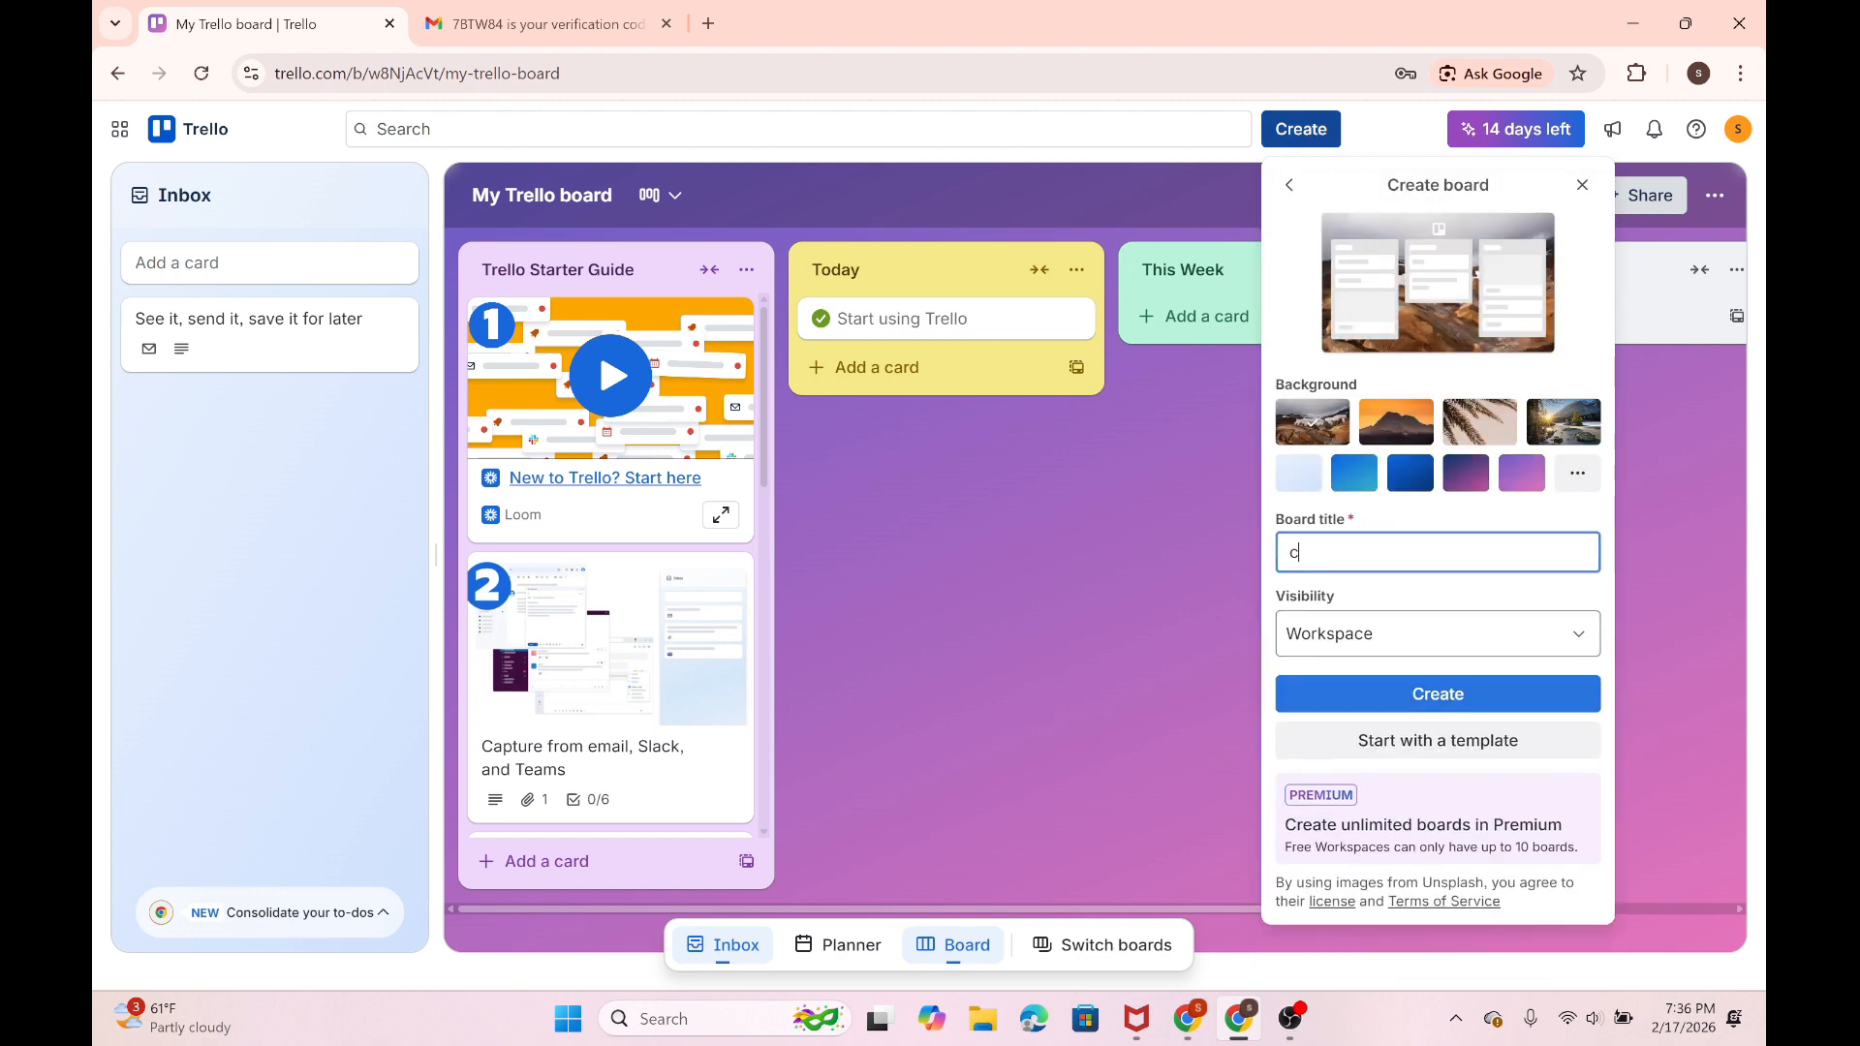
left_click(1387, 635)
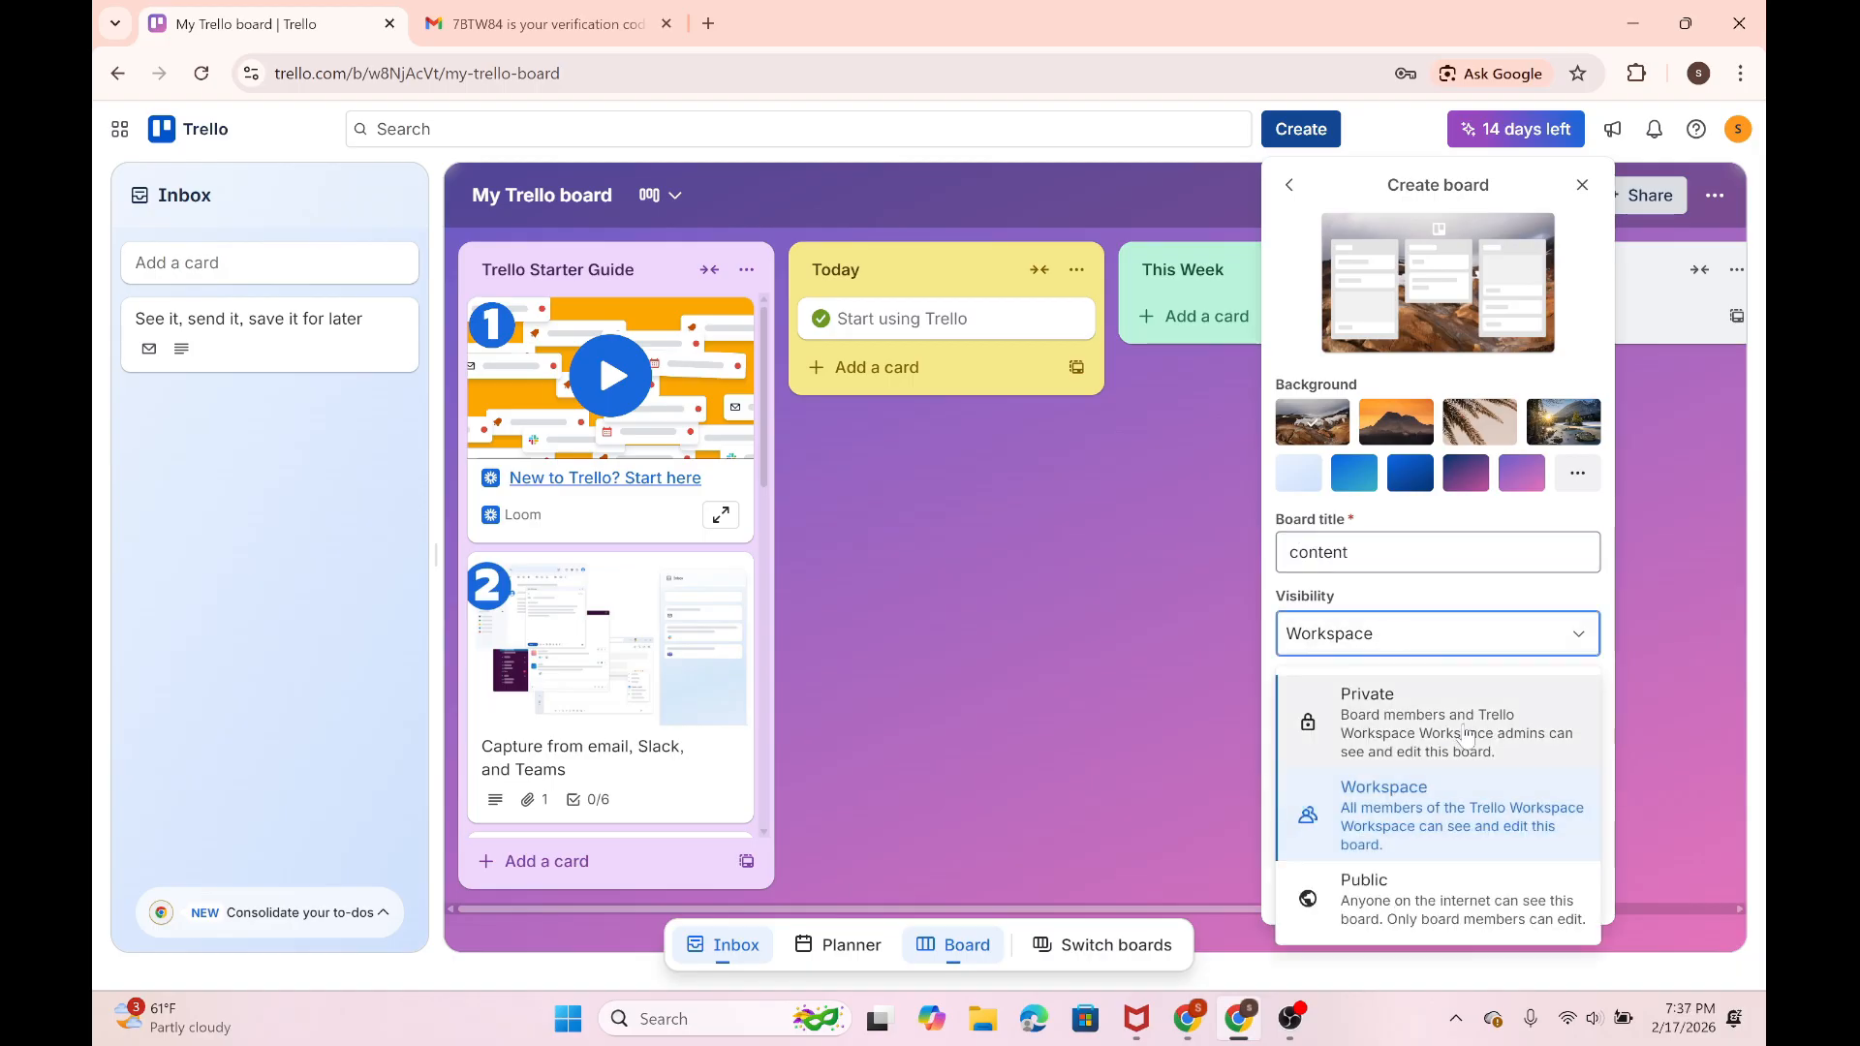
left_click(1391, 725)
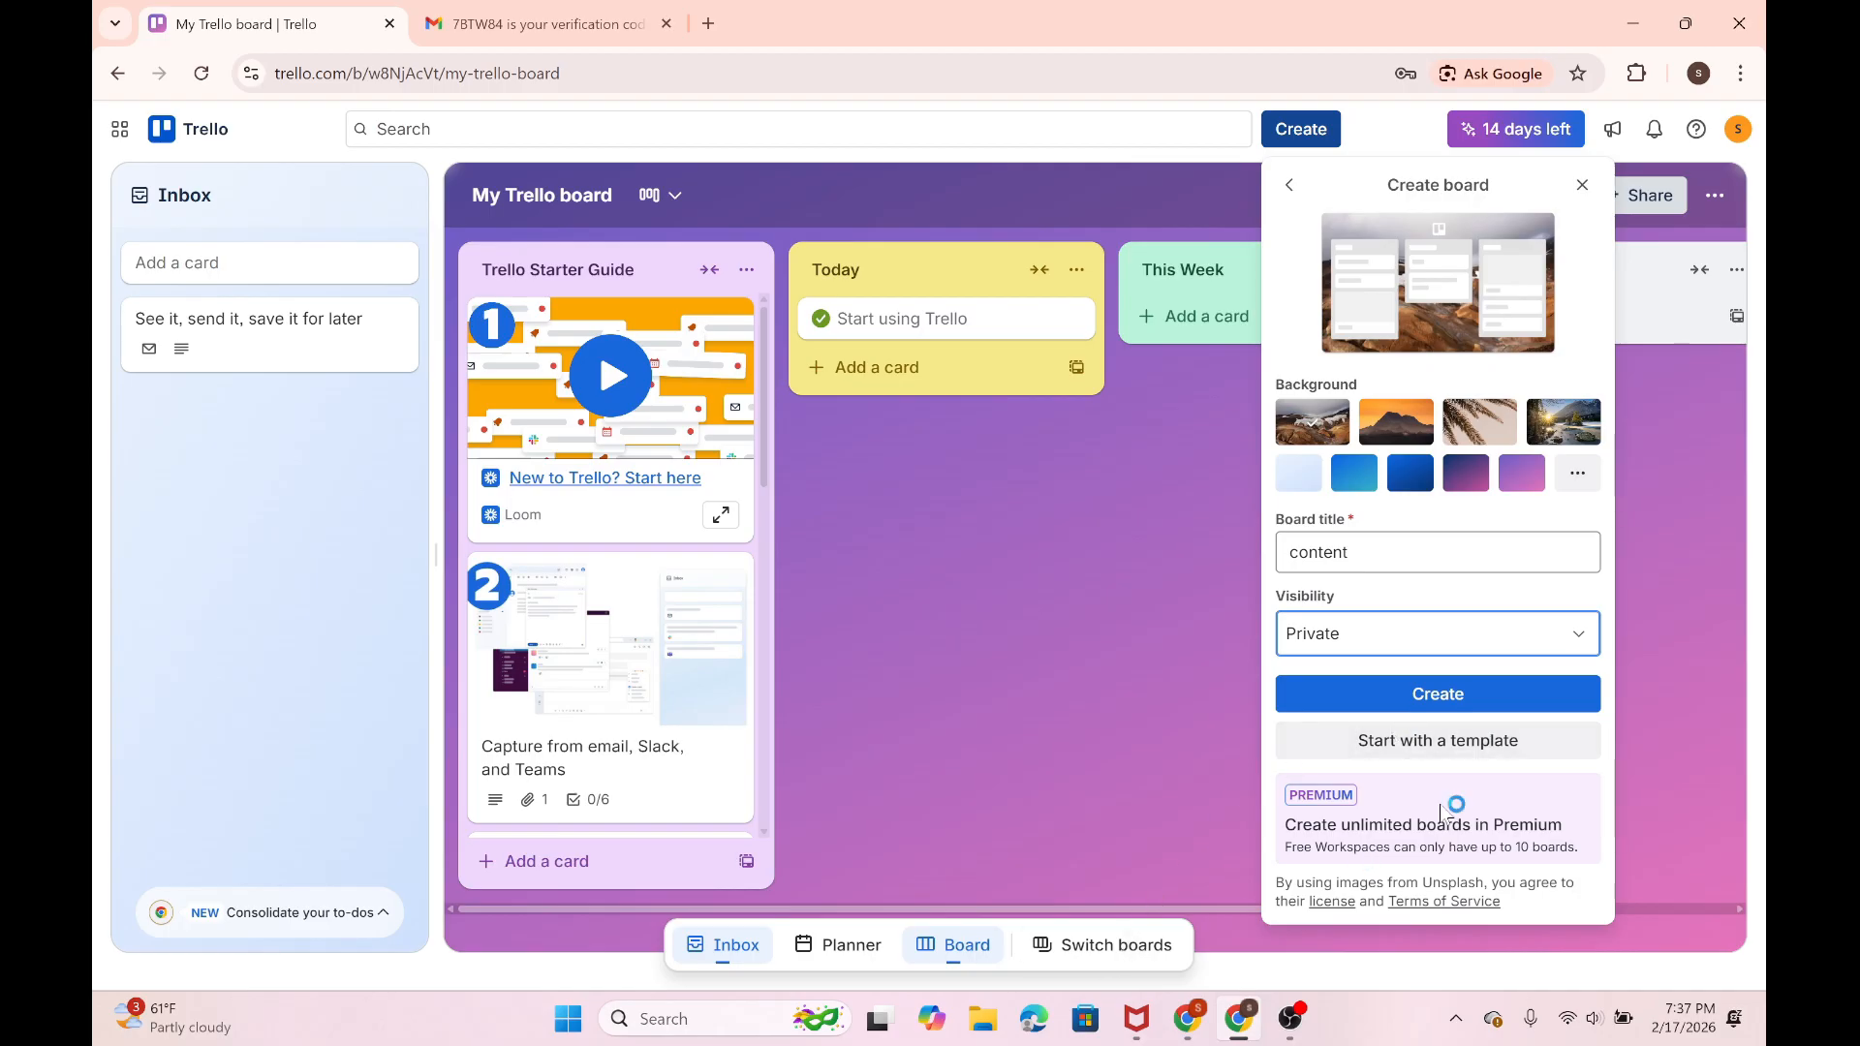
left_click(1438, 740)
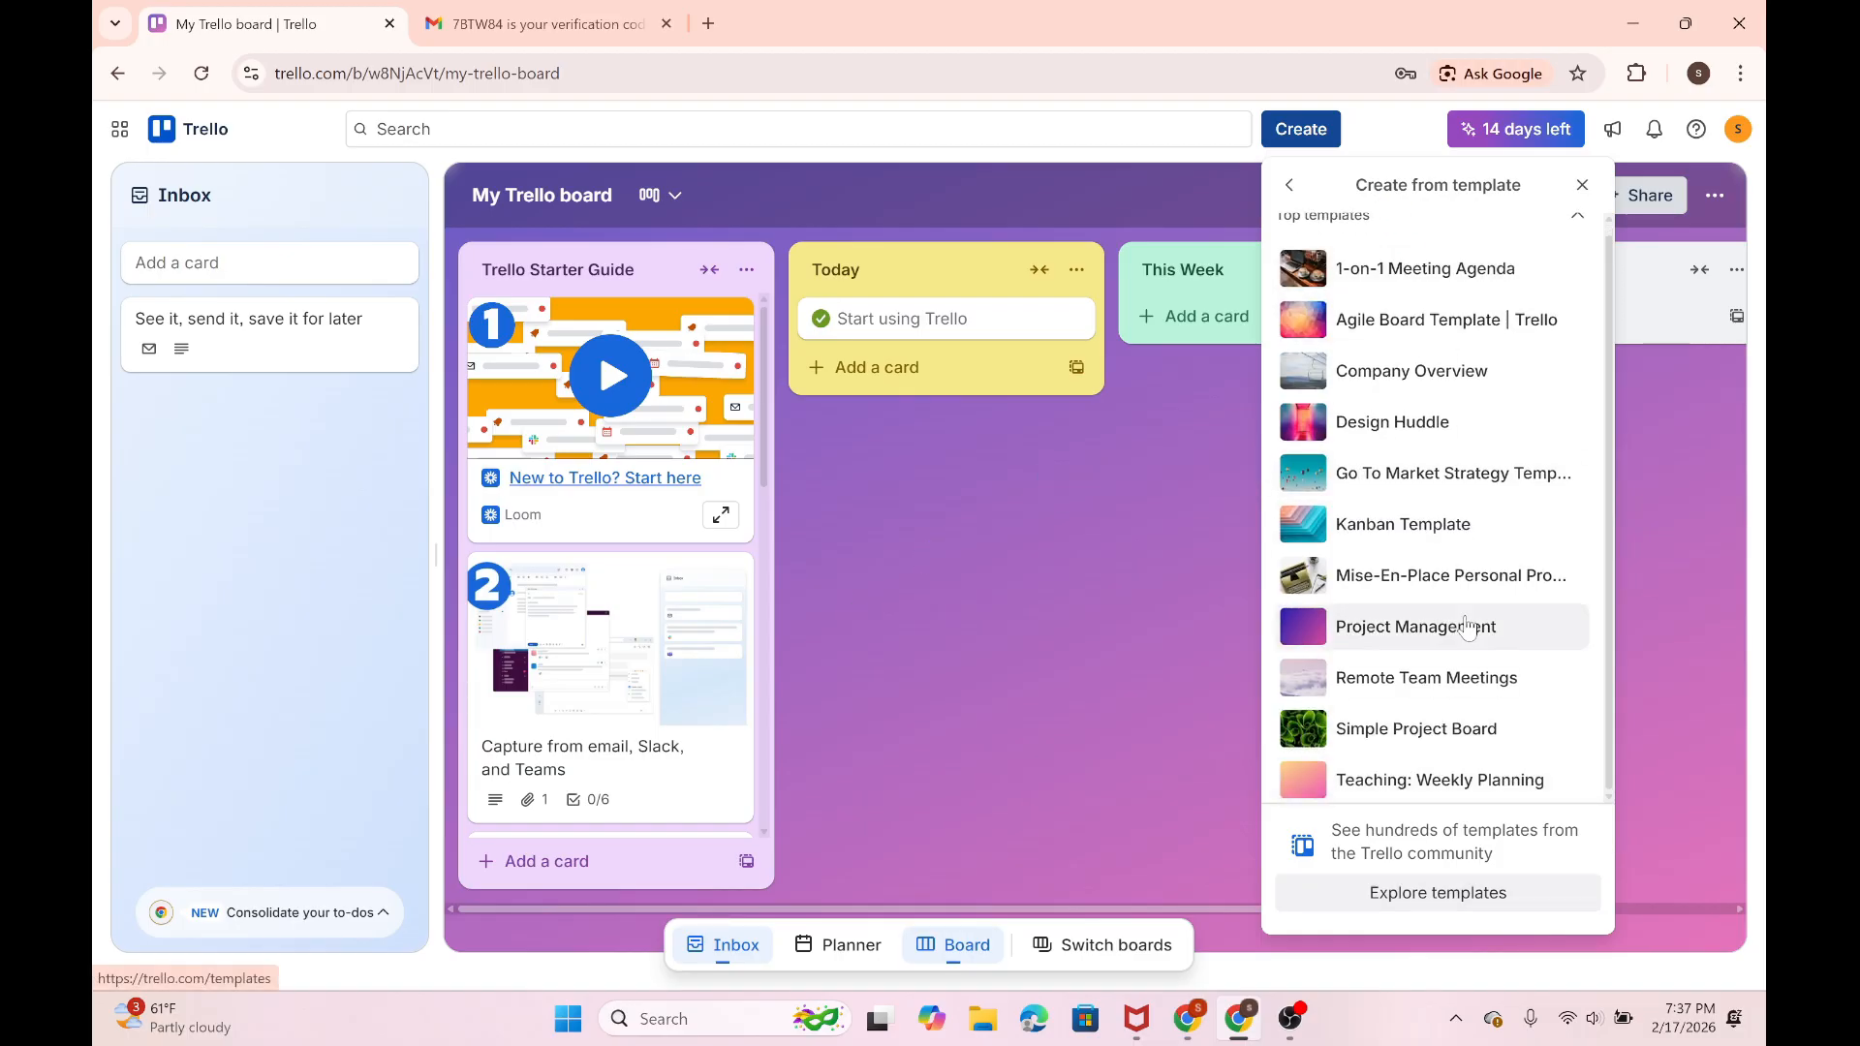
left_click(1424, 278)
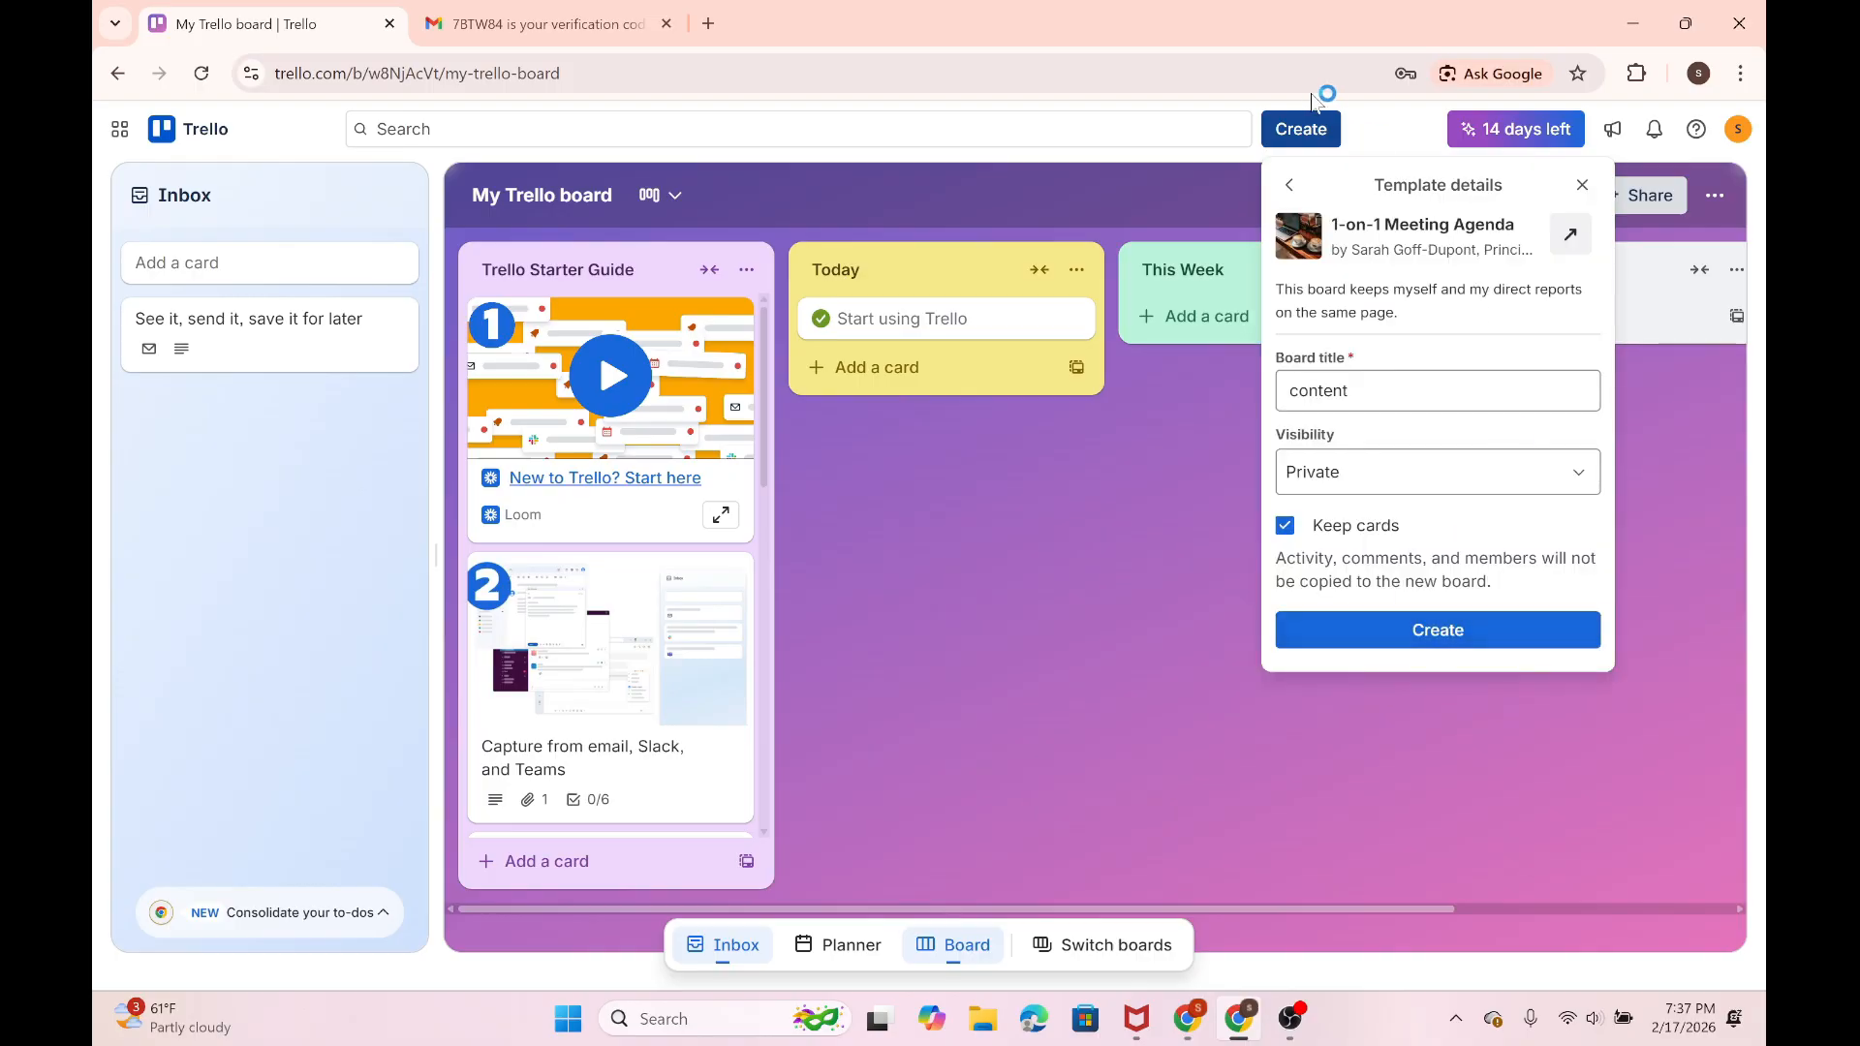
left_click(1376, 630)
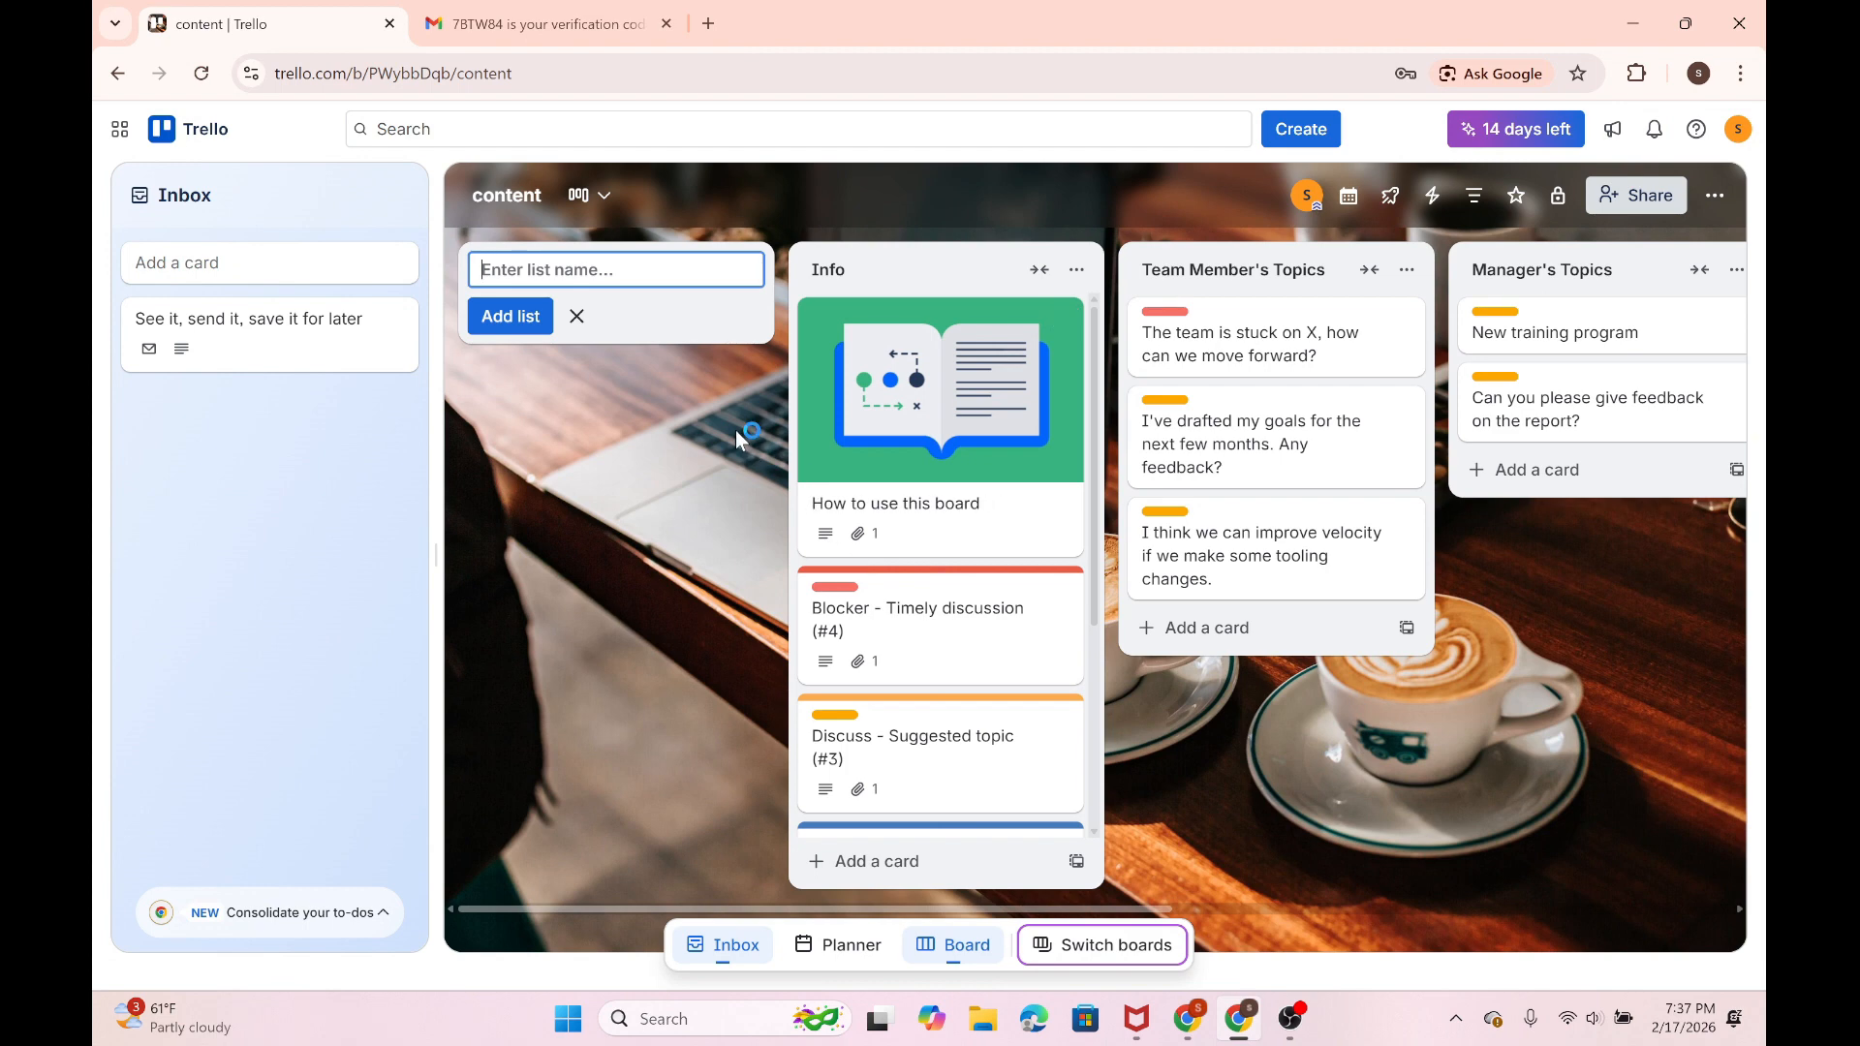
Dismiss the empty new-list entry and open the 'How to use this board' card in the Info list
left_click(881, 504)
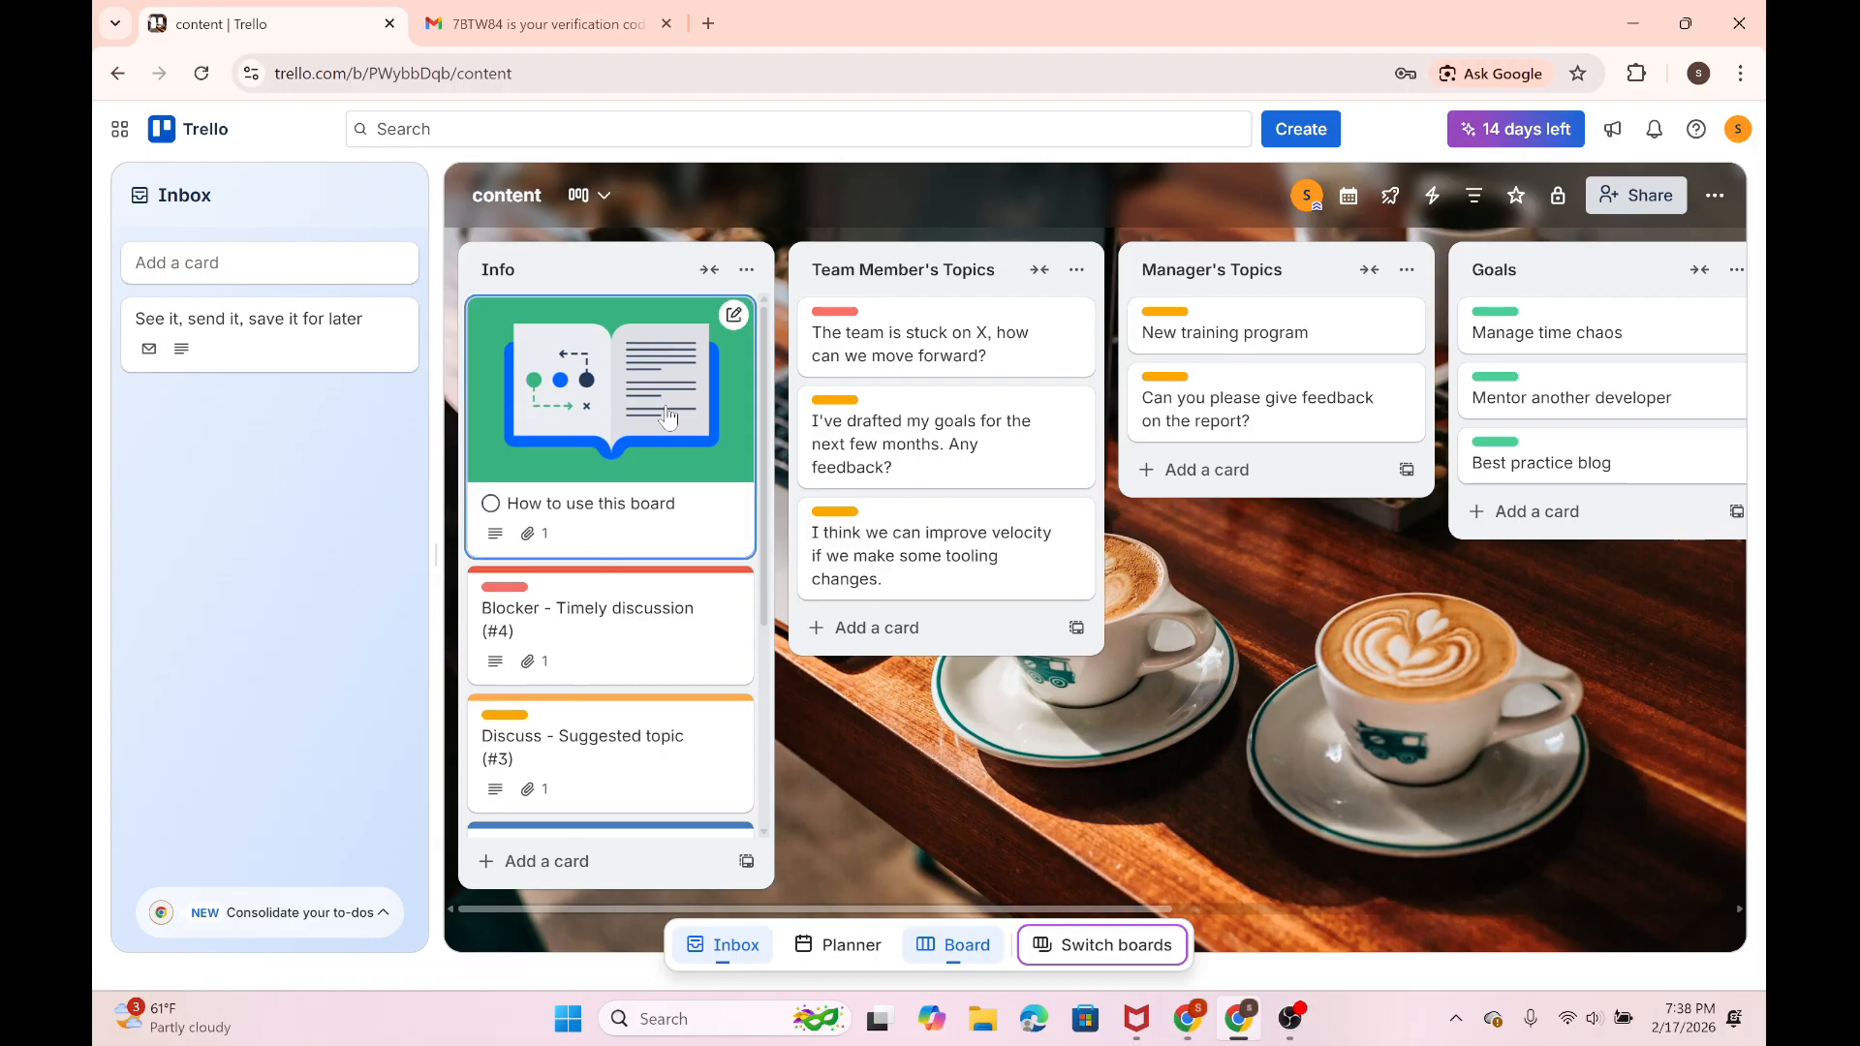
left_click(577, 424)
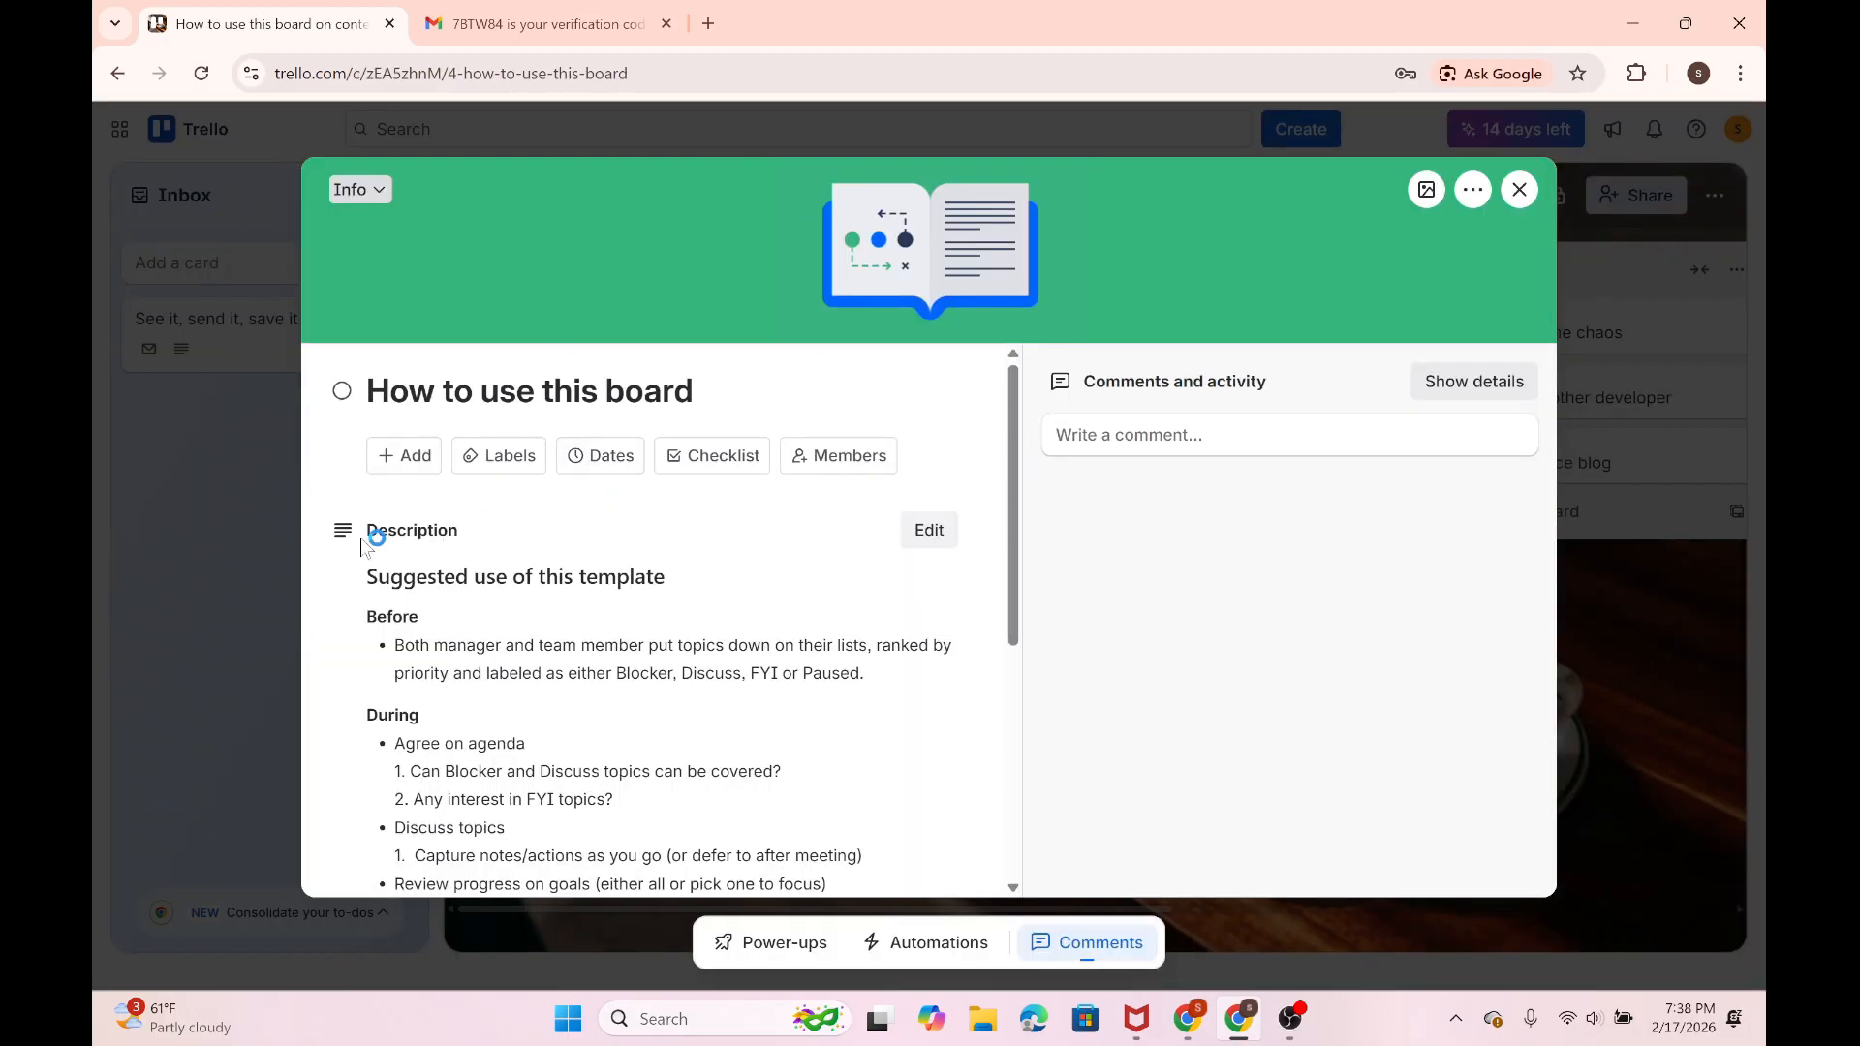
View the card's Add to card options, then close them
left_click(414, 461)
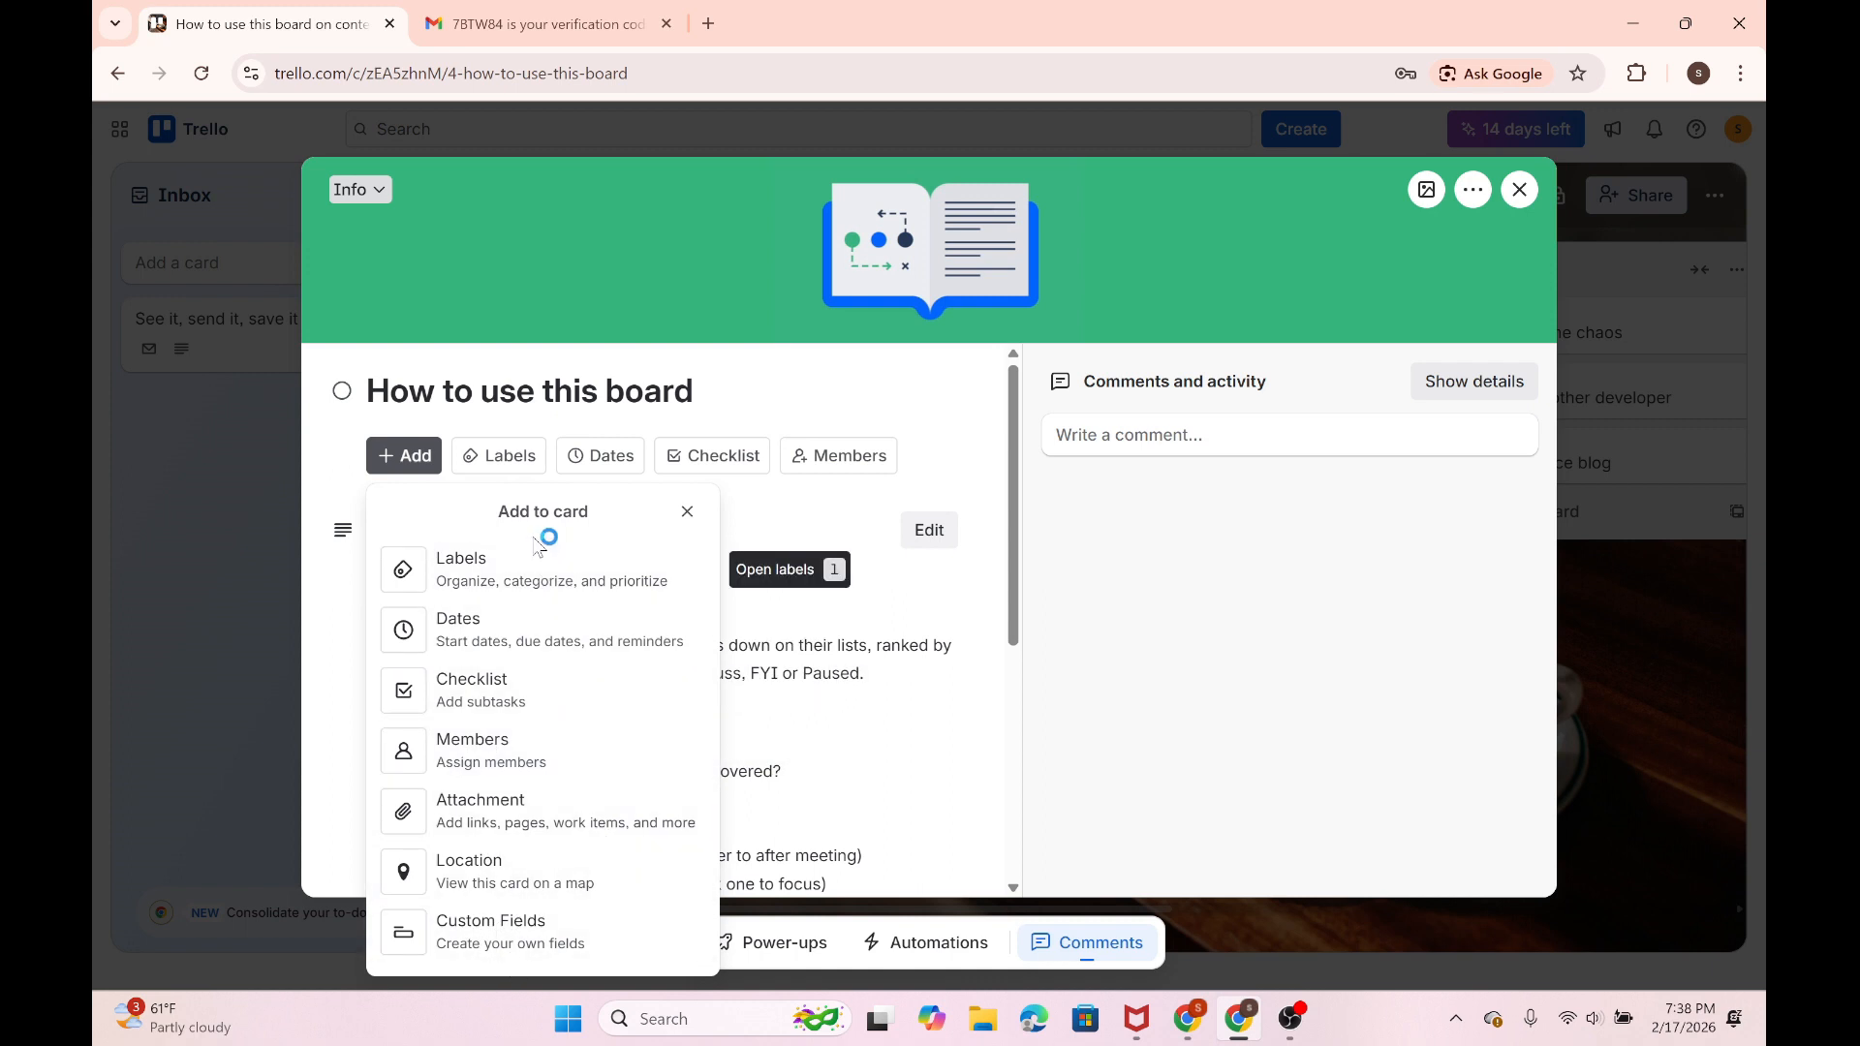
left_click(688, 513)
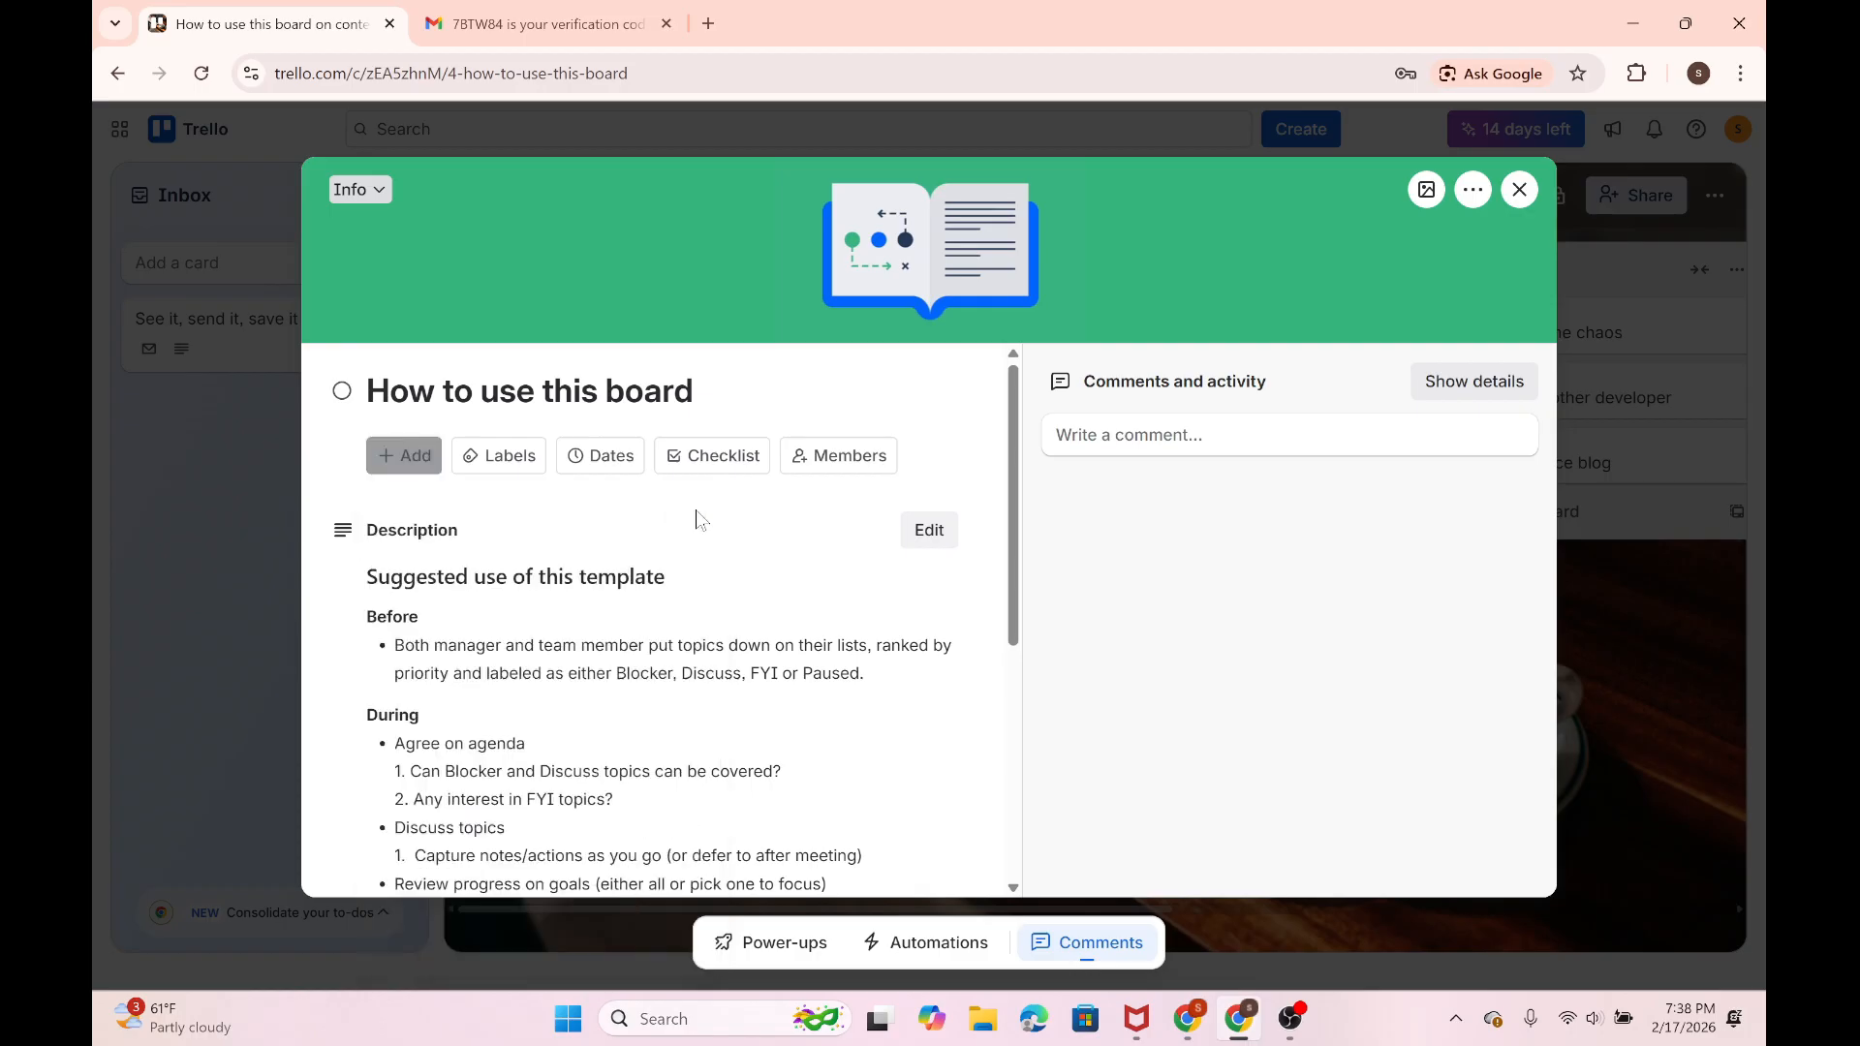
Save a non-recurring due date of Feb 23 at 7:38 PM on the card
left_click(725, 463)
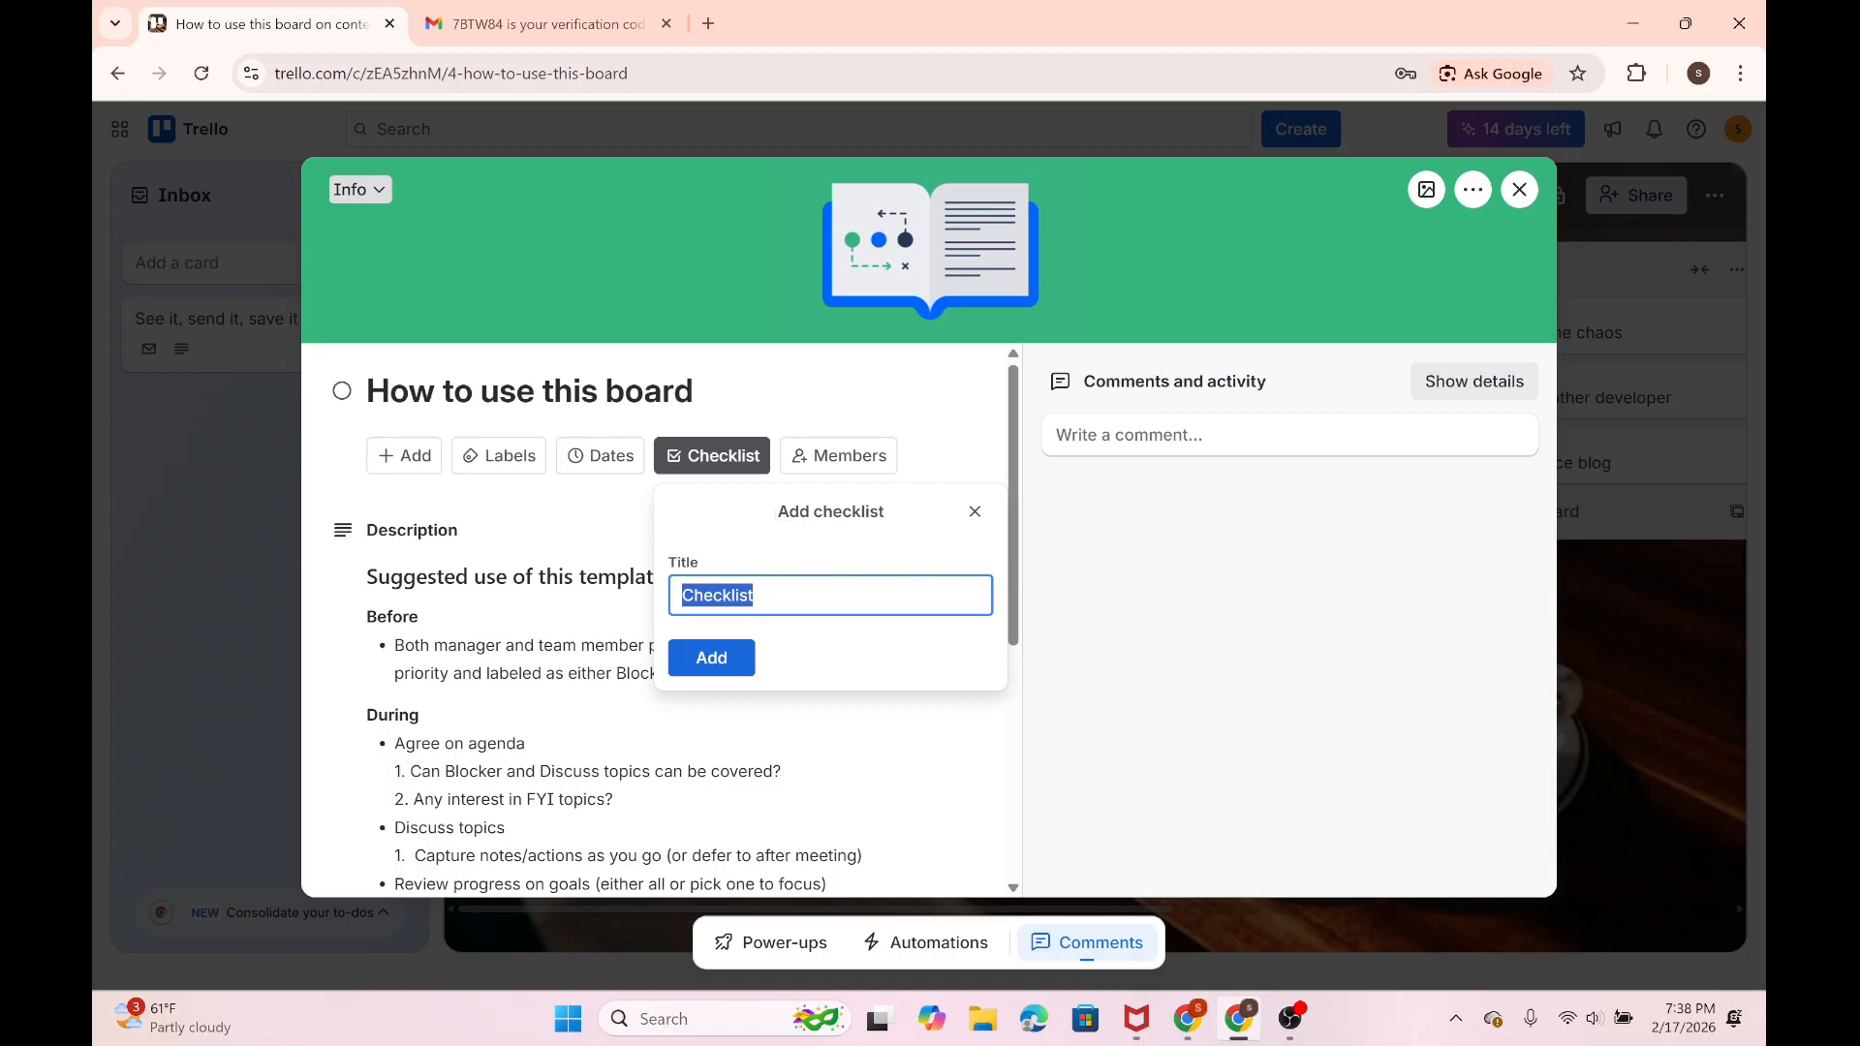
left_click(601, 459)
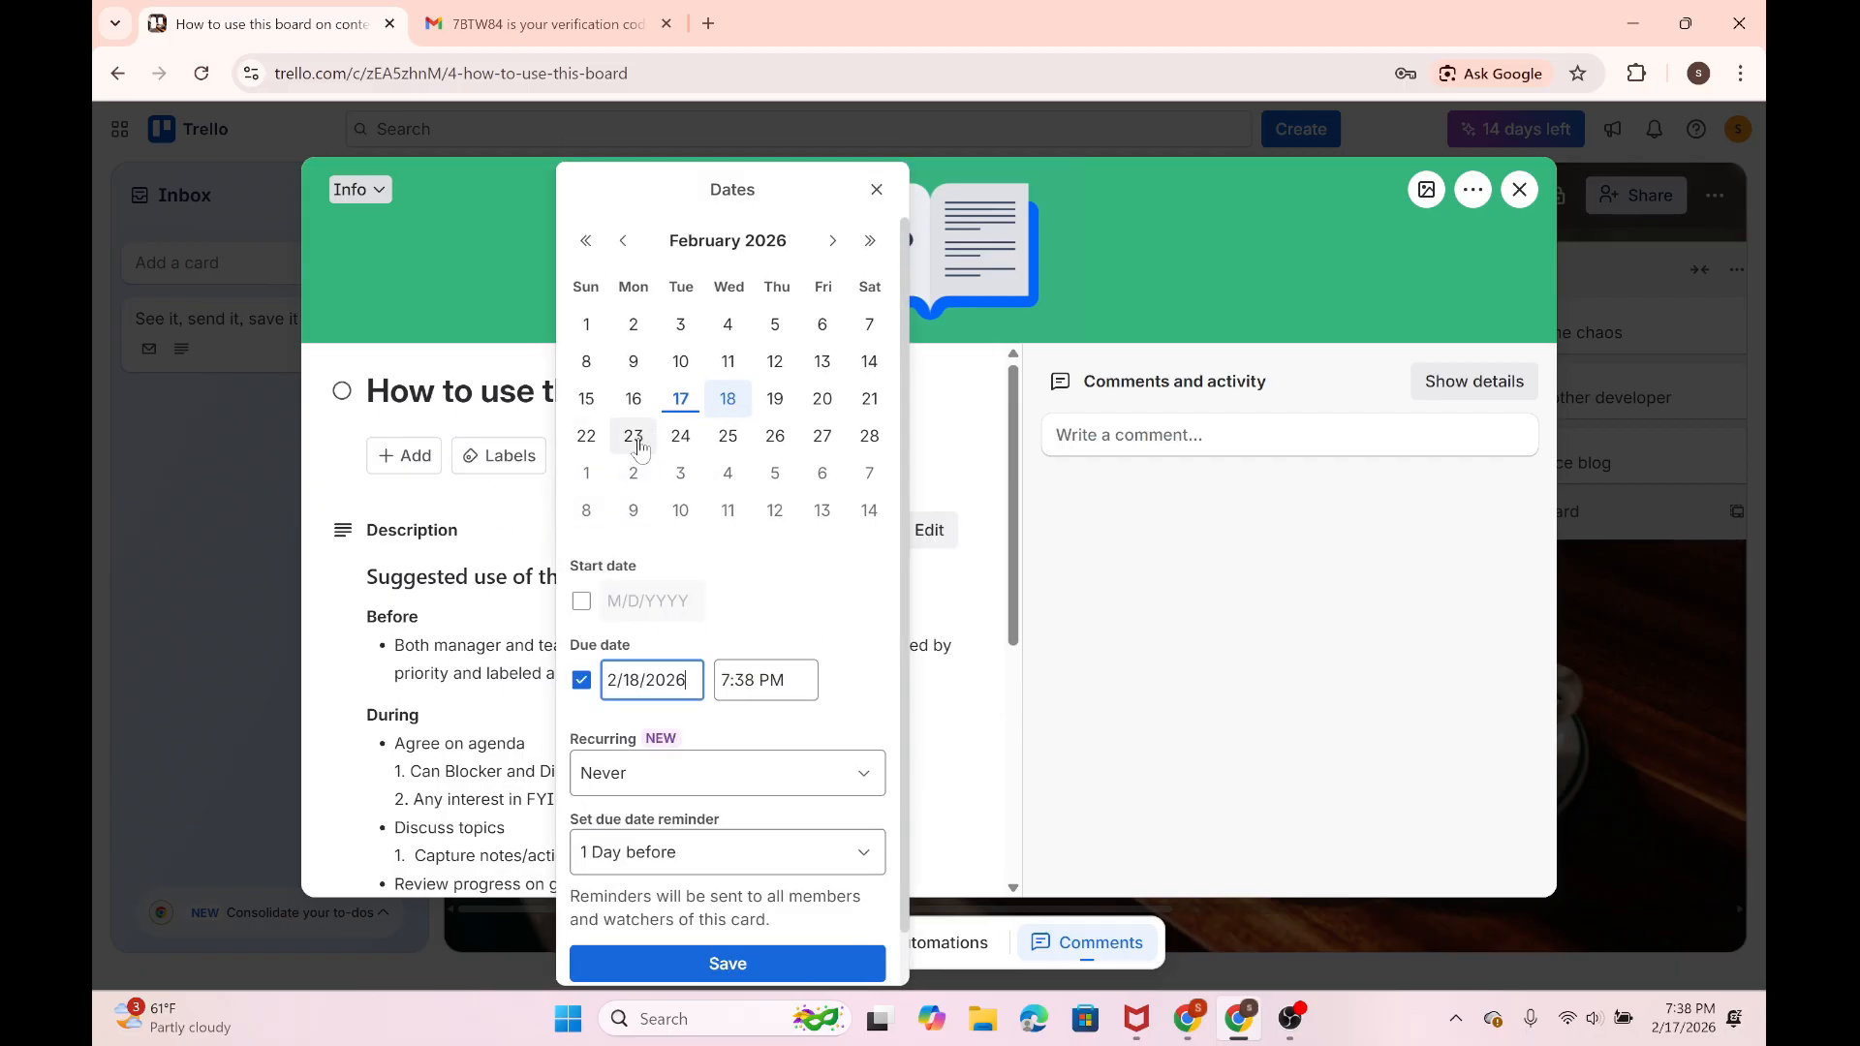
left_click(638, 444)
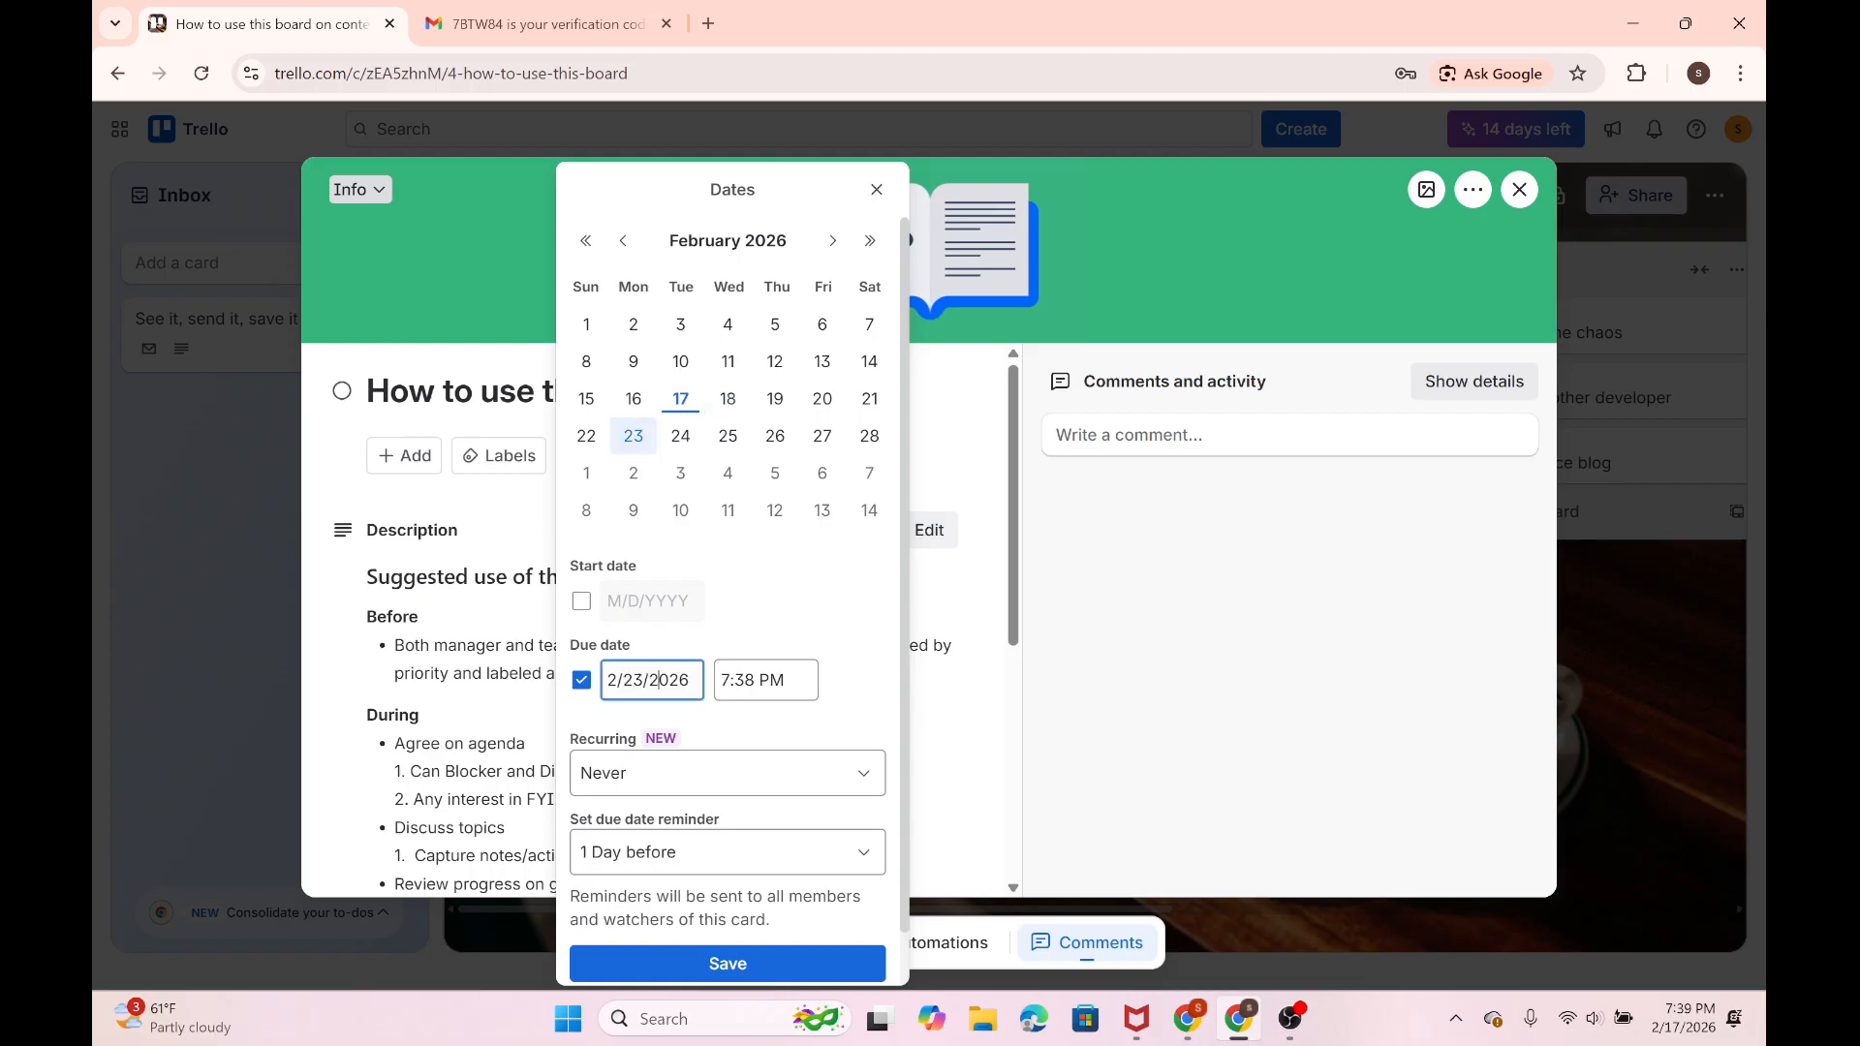
double_click(655, 680)
left_click(764, 680)
left_click(691, 680)
left_click_drag(720, 680, 788, 680)
left_click(758, 680)
scroll(678, 698, "down", 1)
left_click(727, 722)
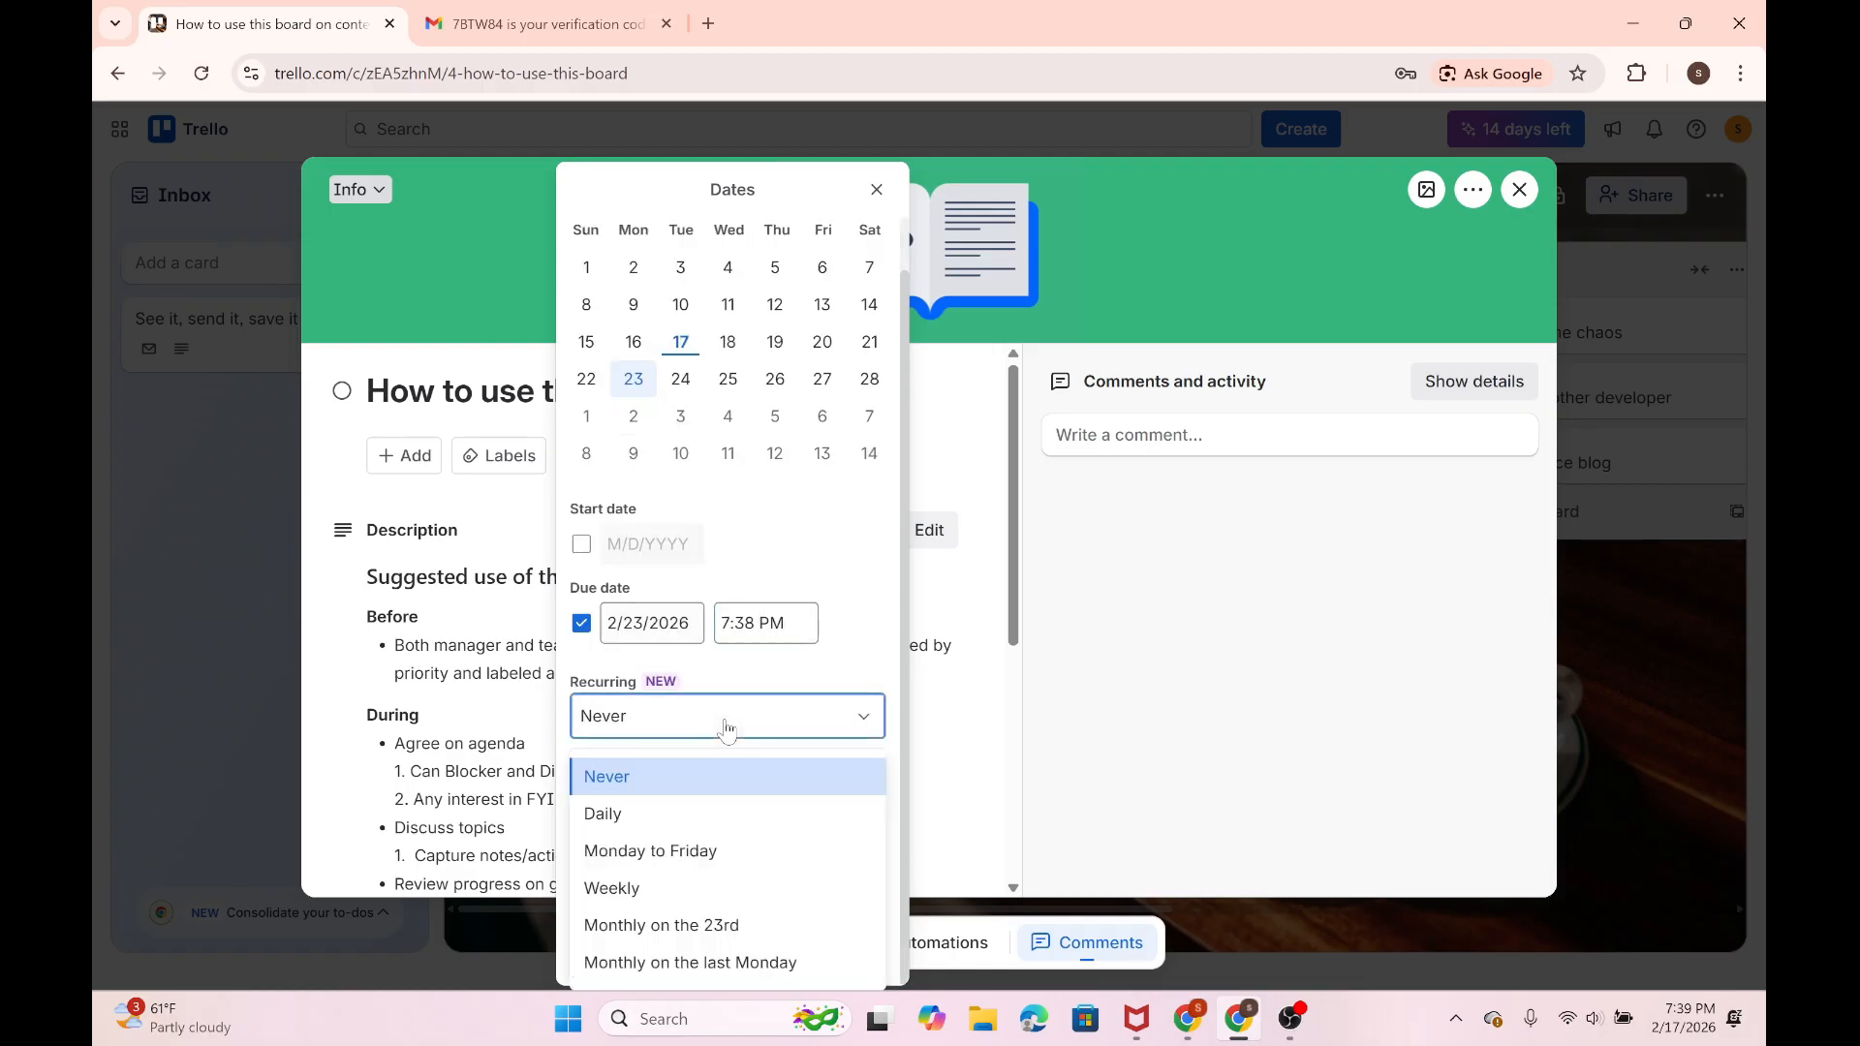
left_click(869, 658)
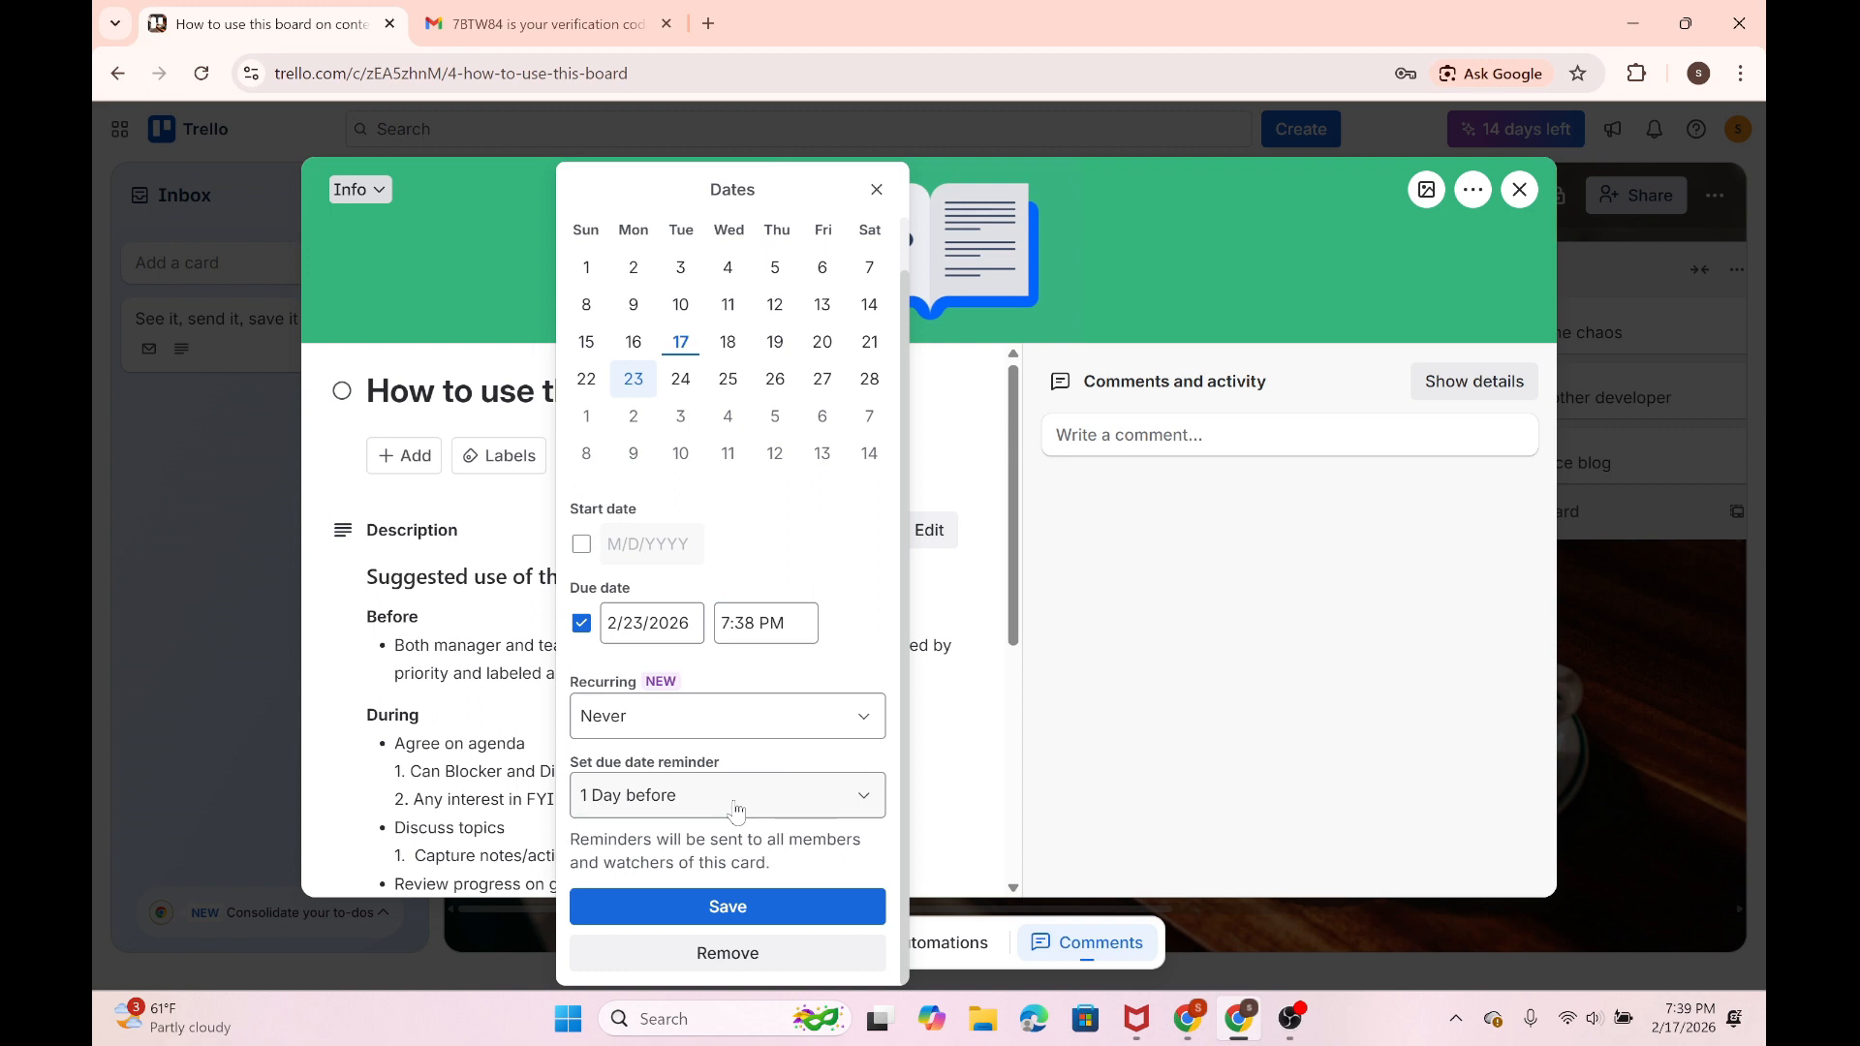
left_click(685, 907)
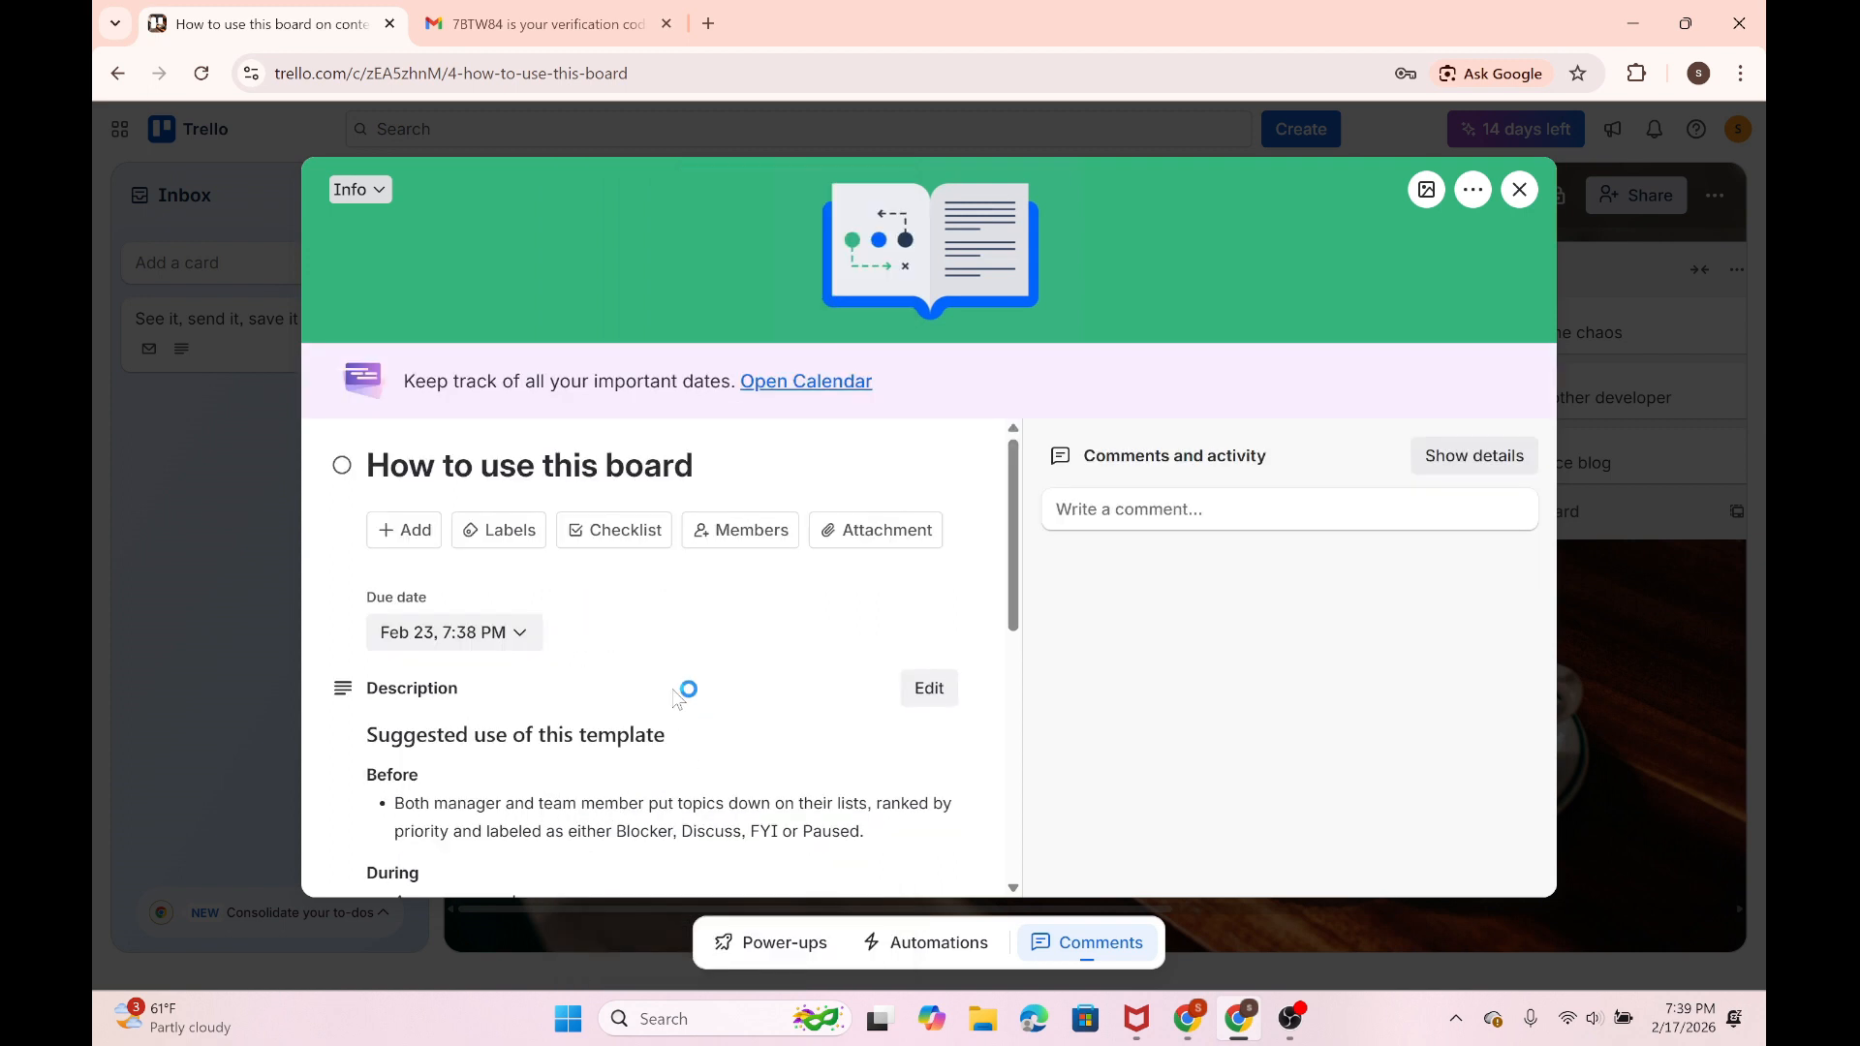
Look through the Labels and Attachment popups, then close the card back to the content board
left_click(513, 537)
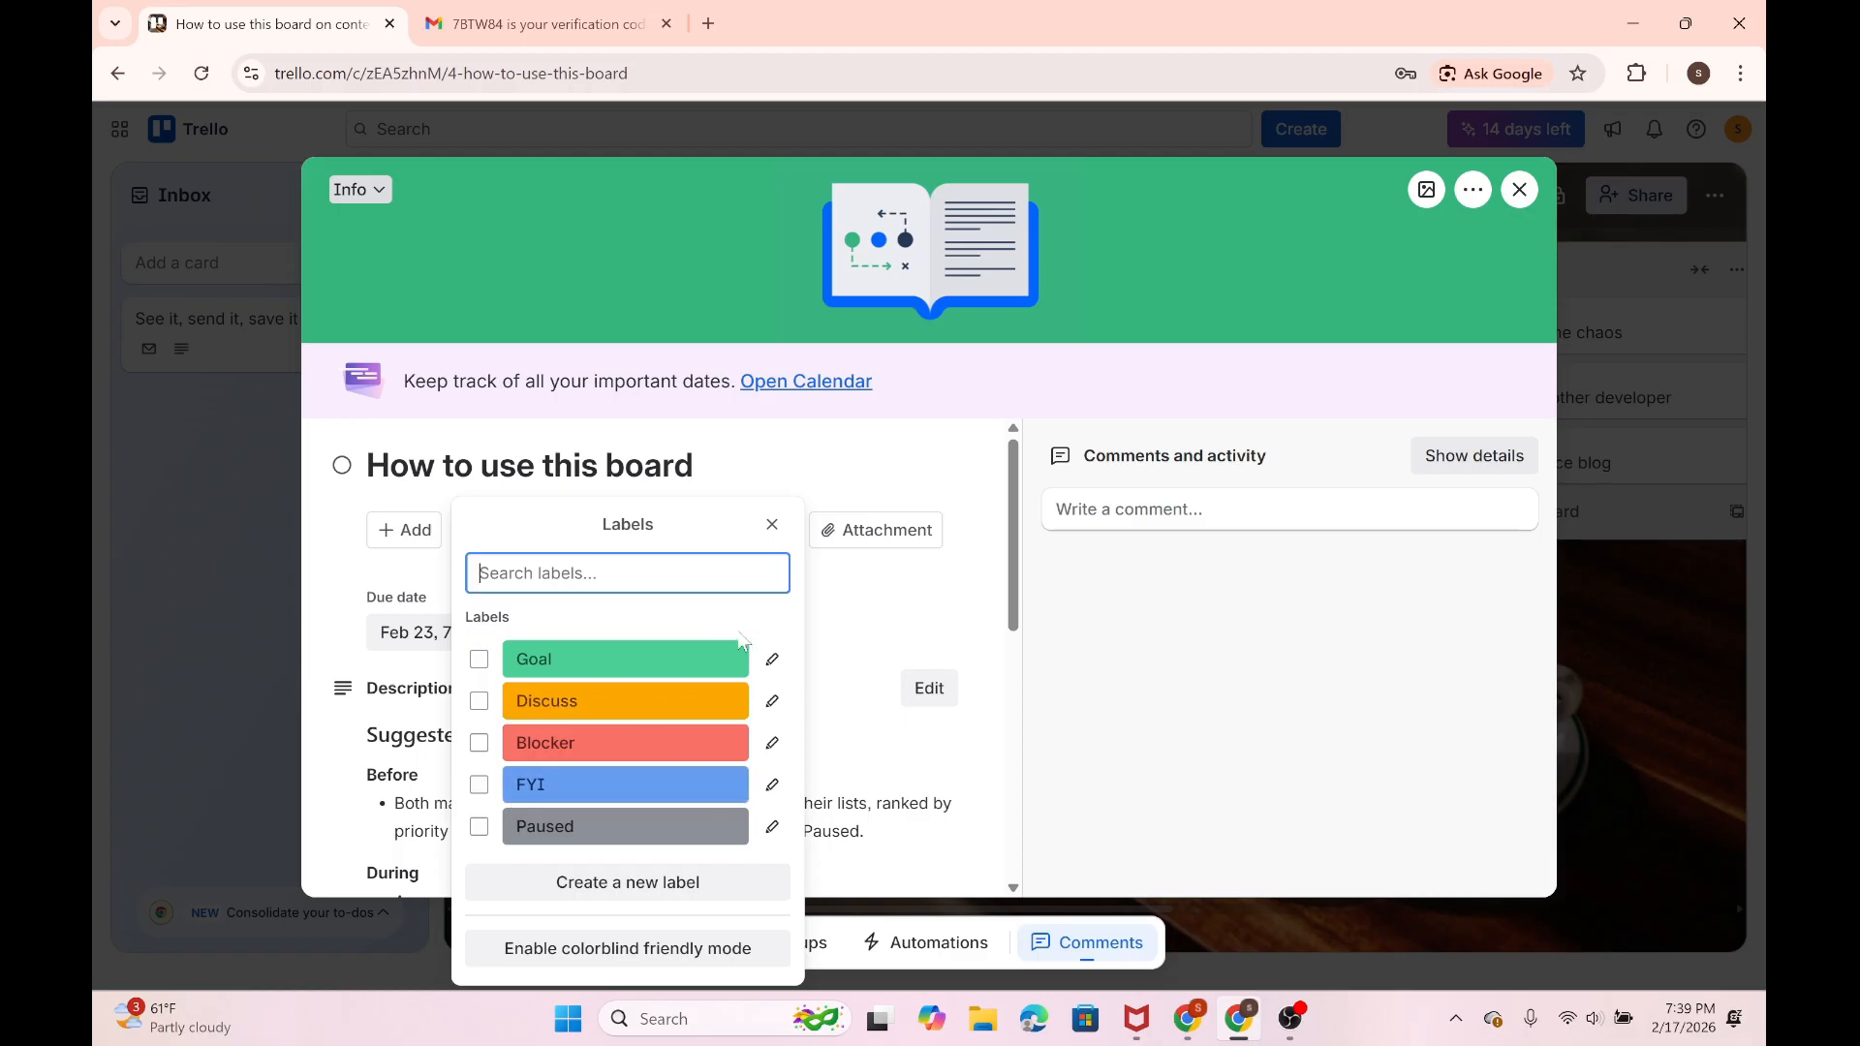
left_click(430, 587)
left_click(839, 532)
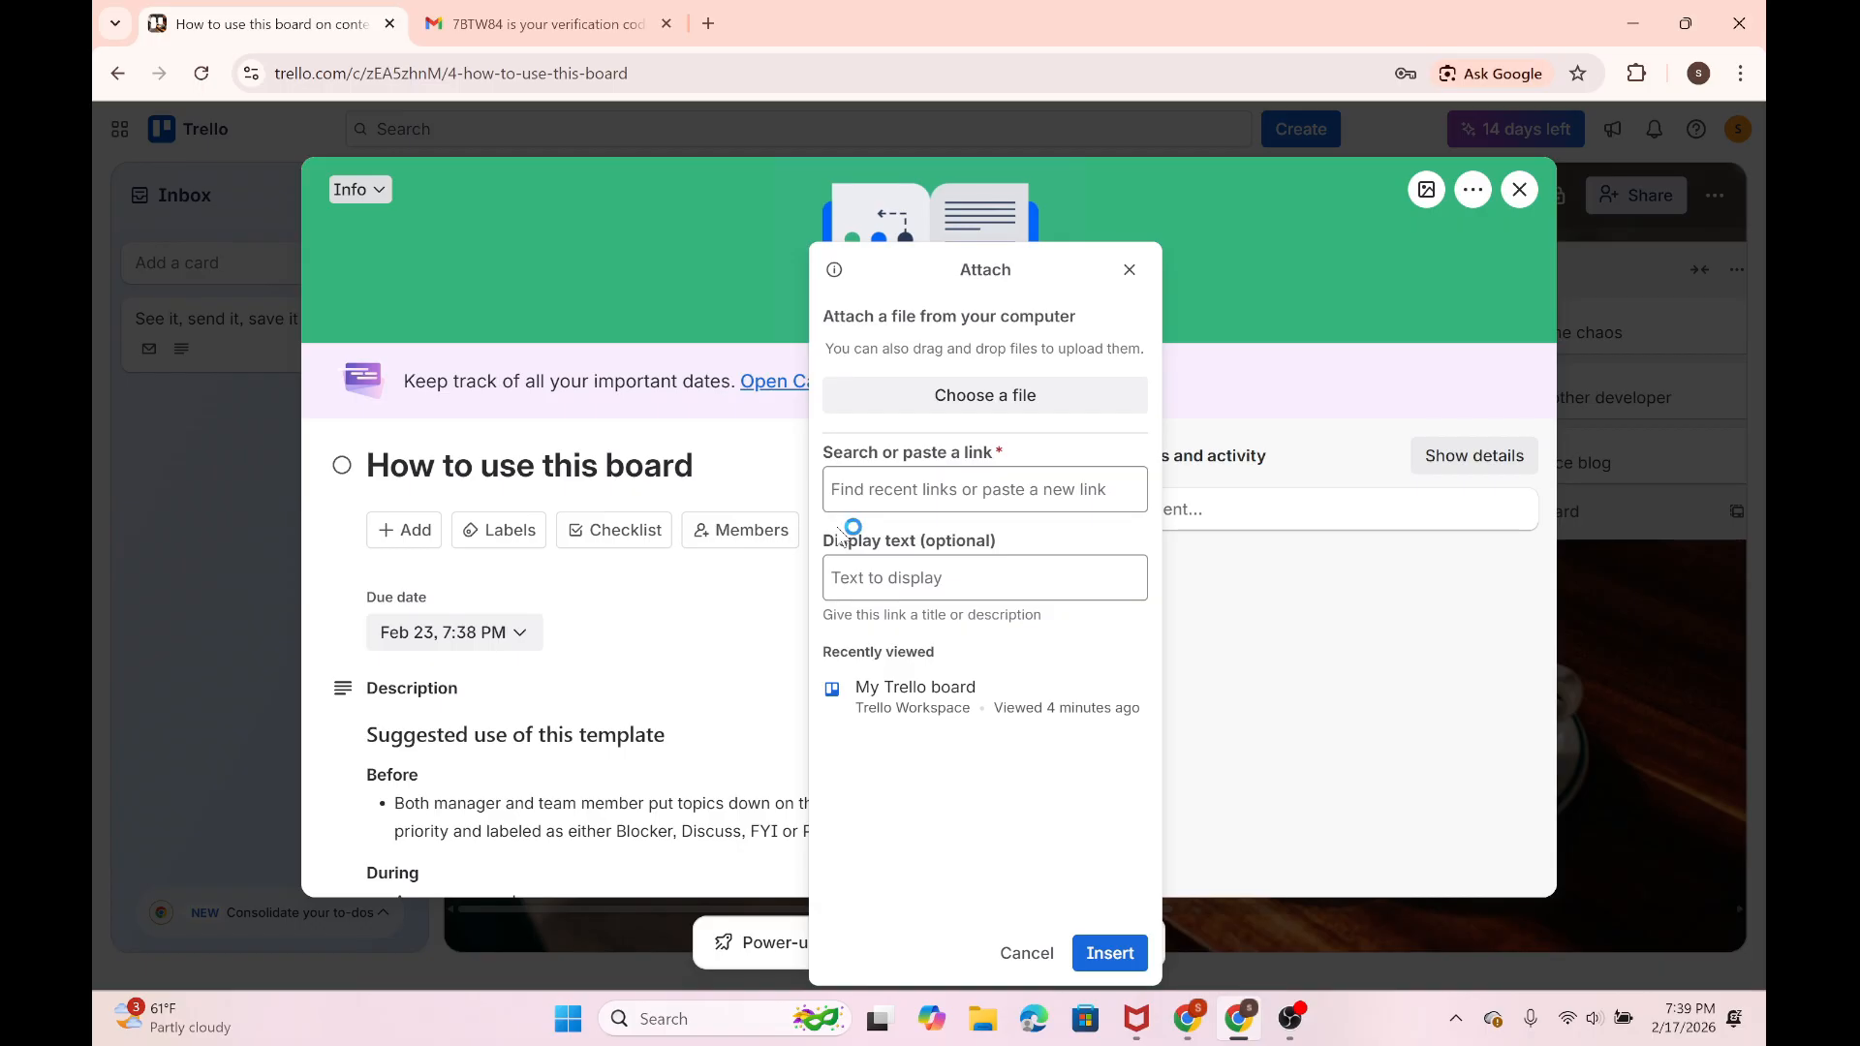
left_click(1261, 605)
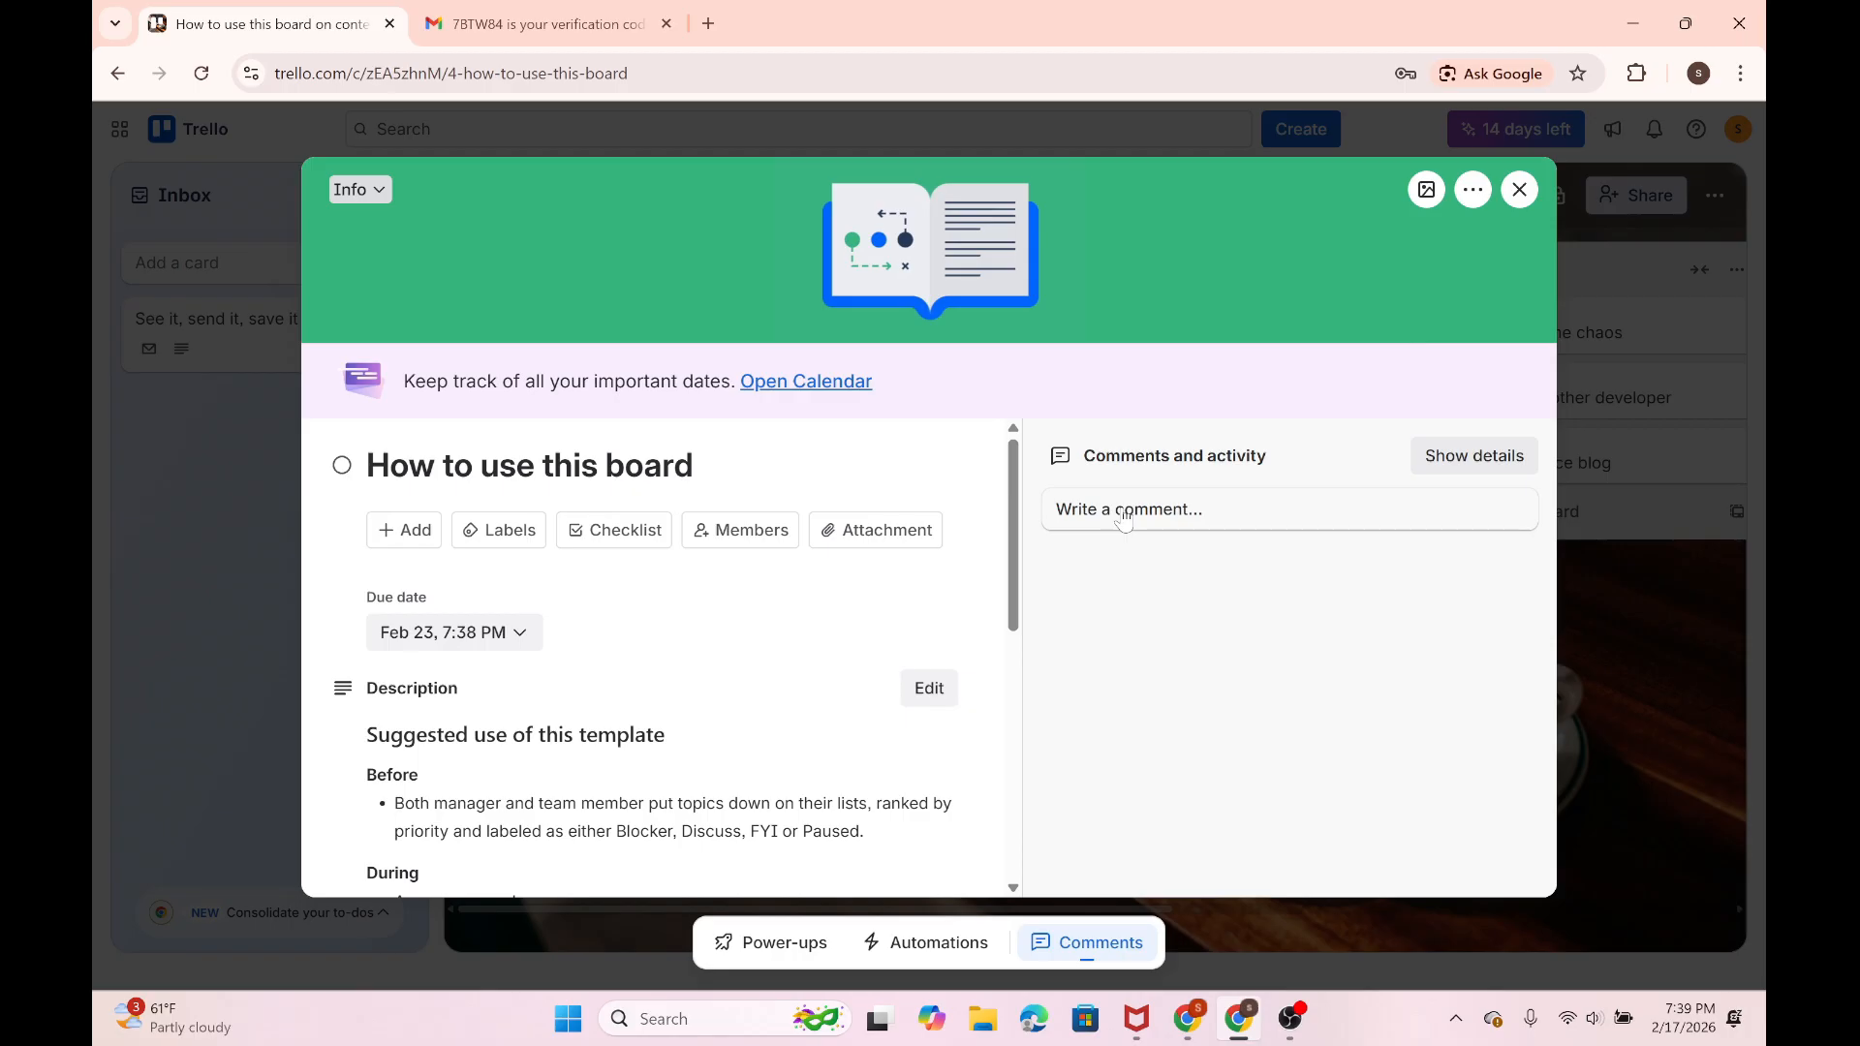
key("Escape")
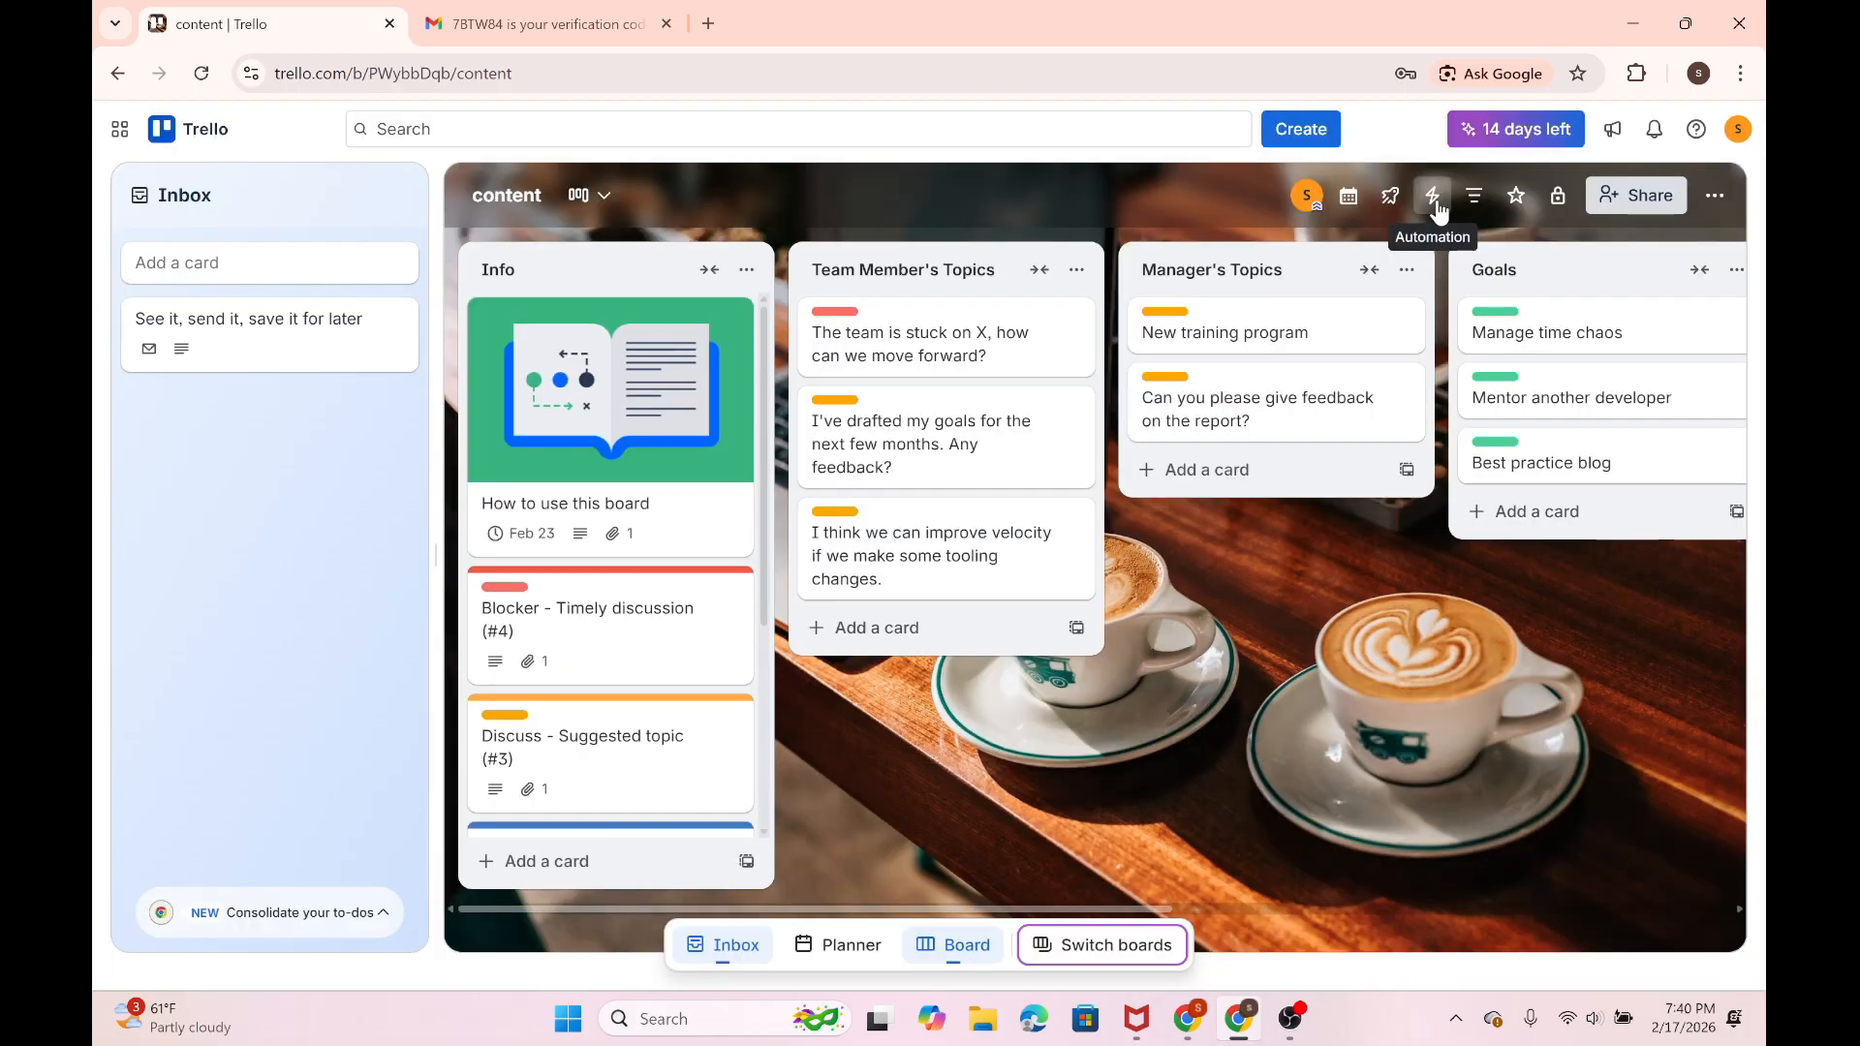
Check the board's automation options, then view Power-Ups with Calendar Power-Up enabled
left_click(1437, 211)
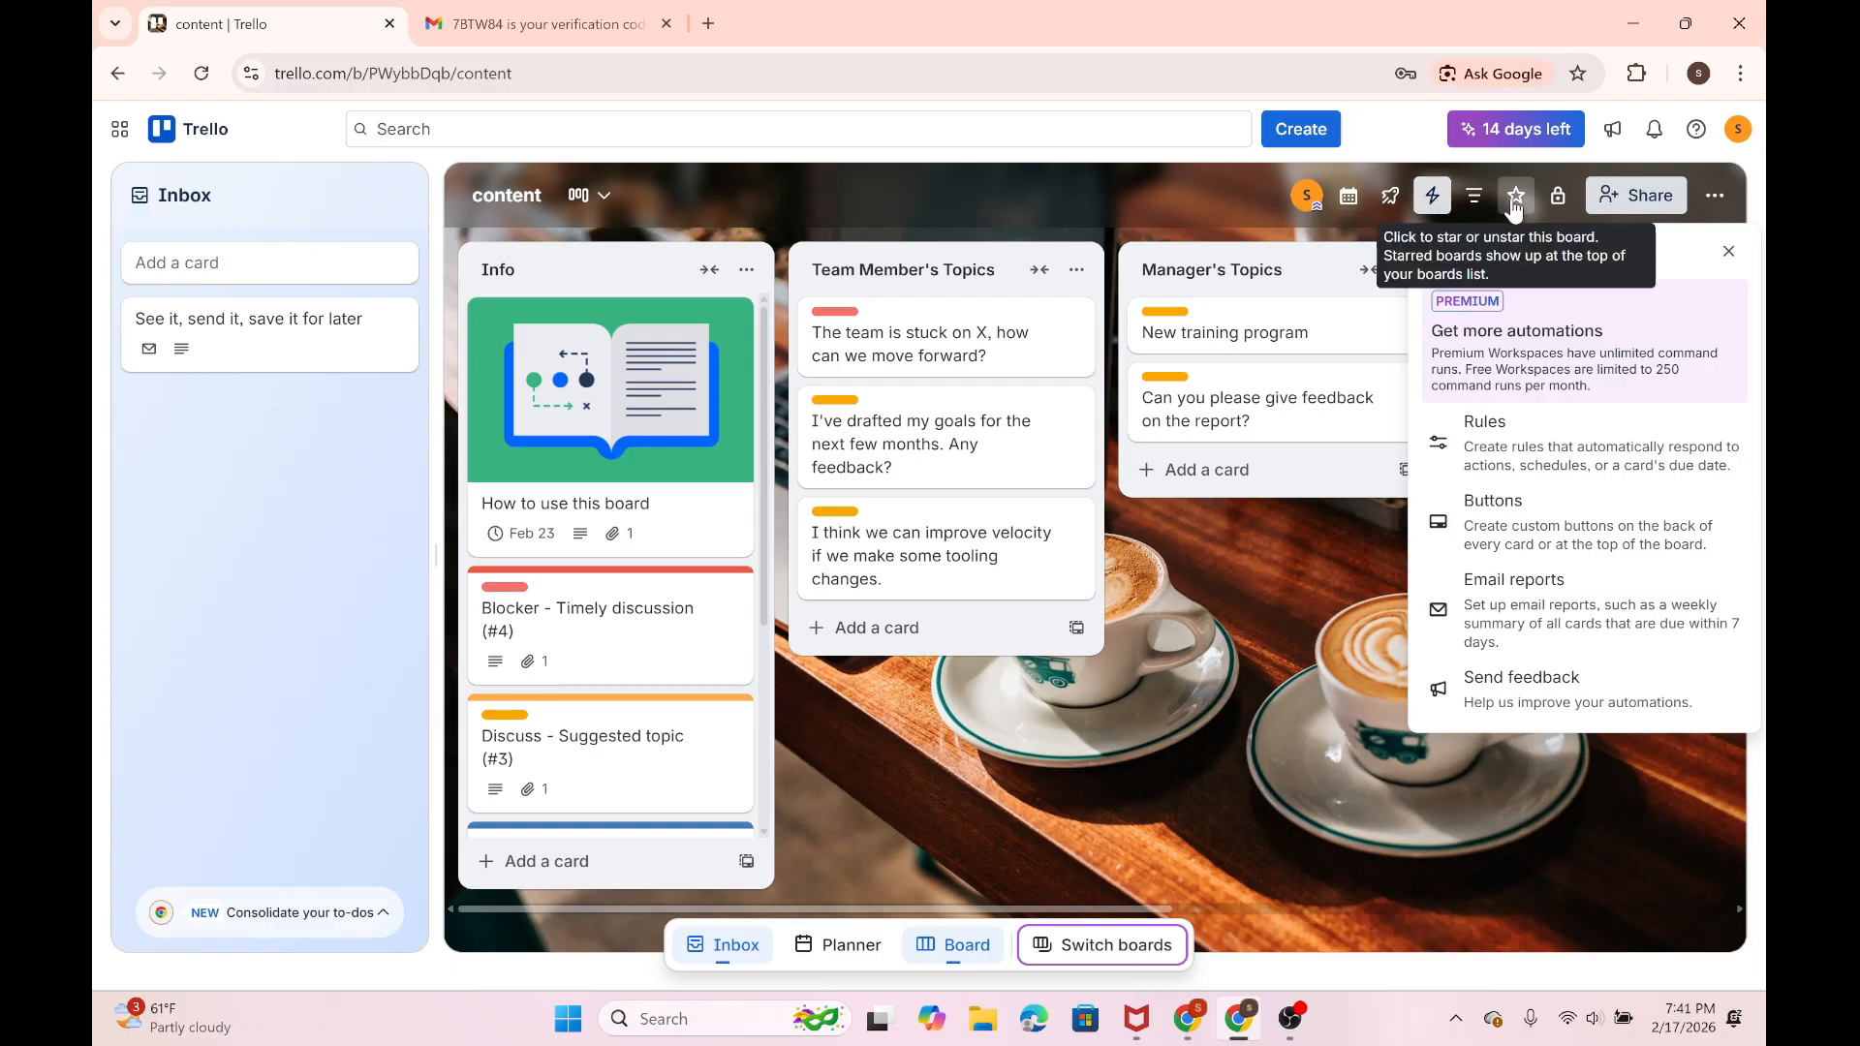
left_click(1393, 198)
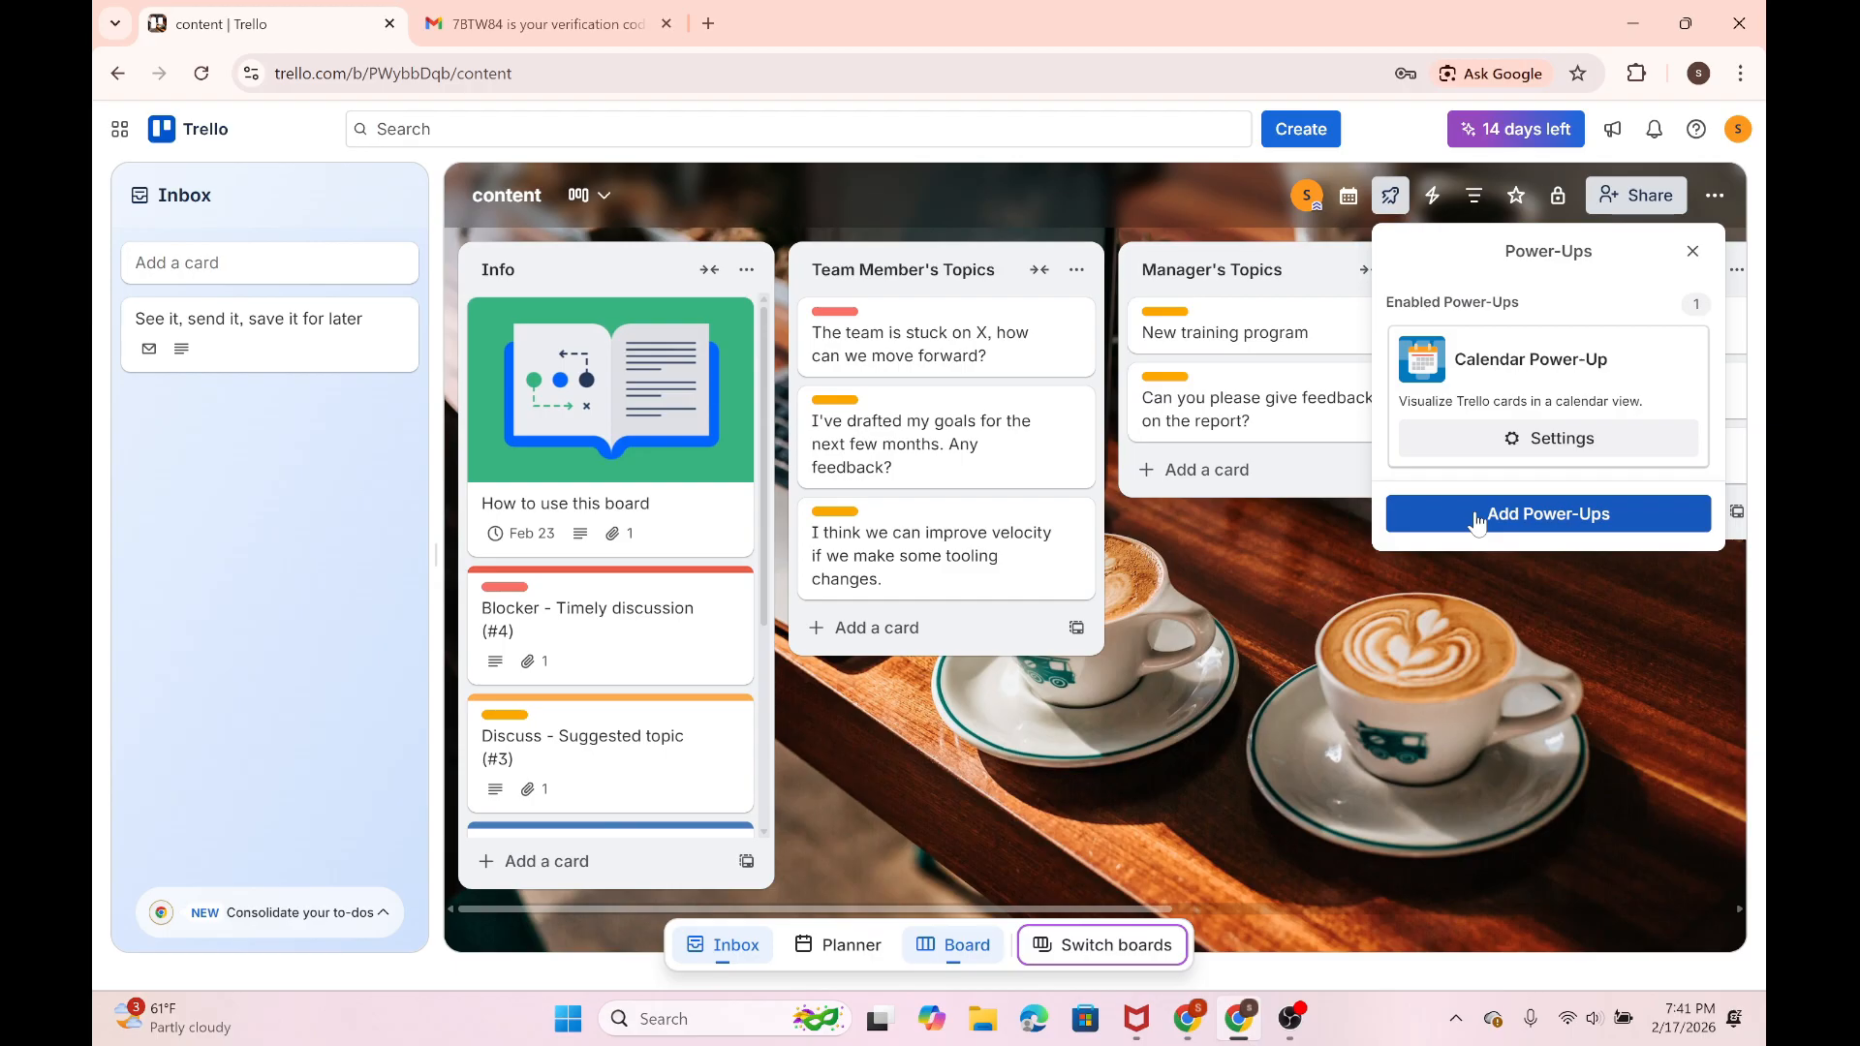
Review the Share board invite and own-membership role choices, keeping Member, then close sharing
left_click(1644, 204)
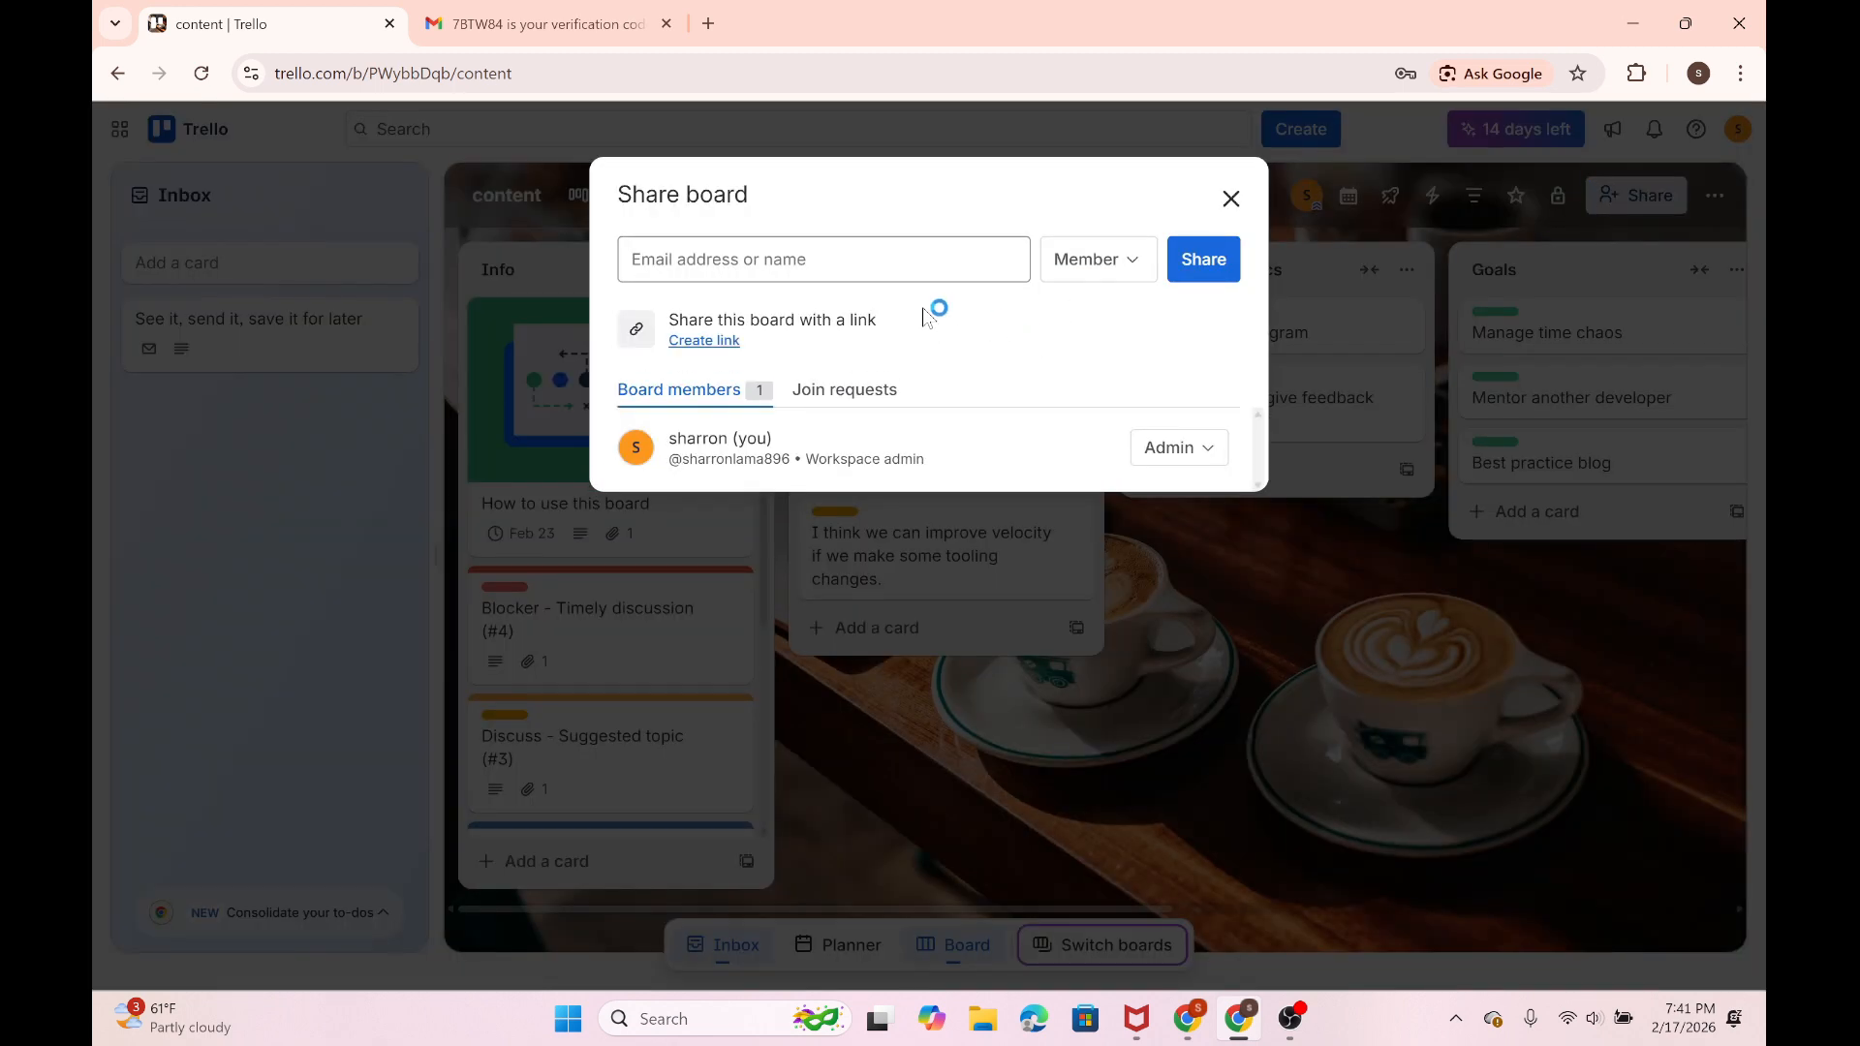
left_click(1090, 258)
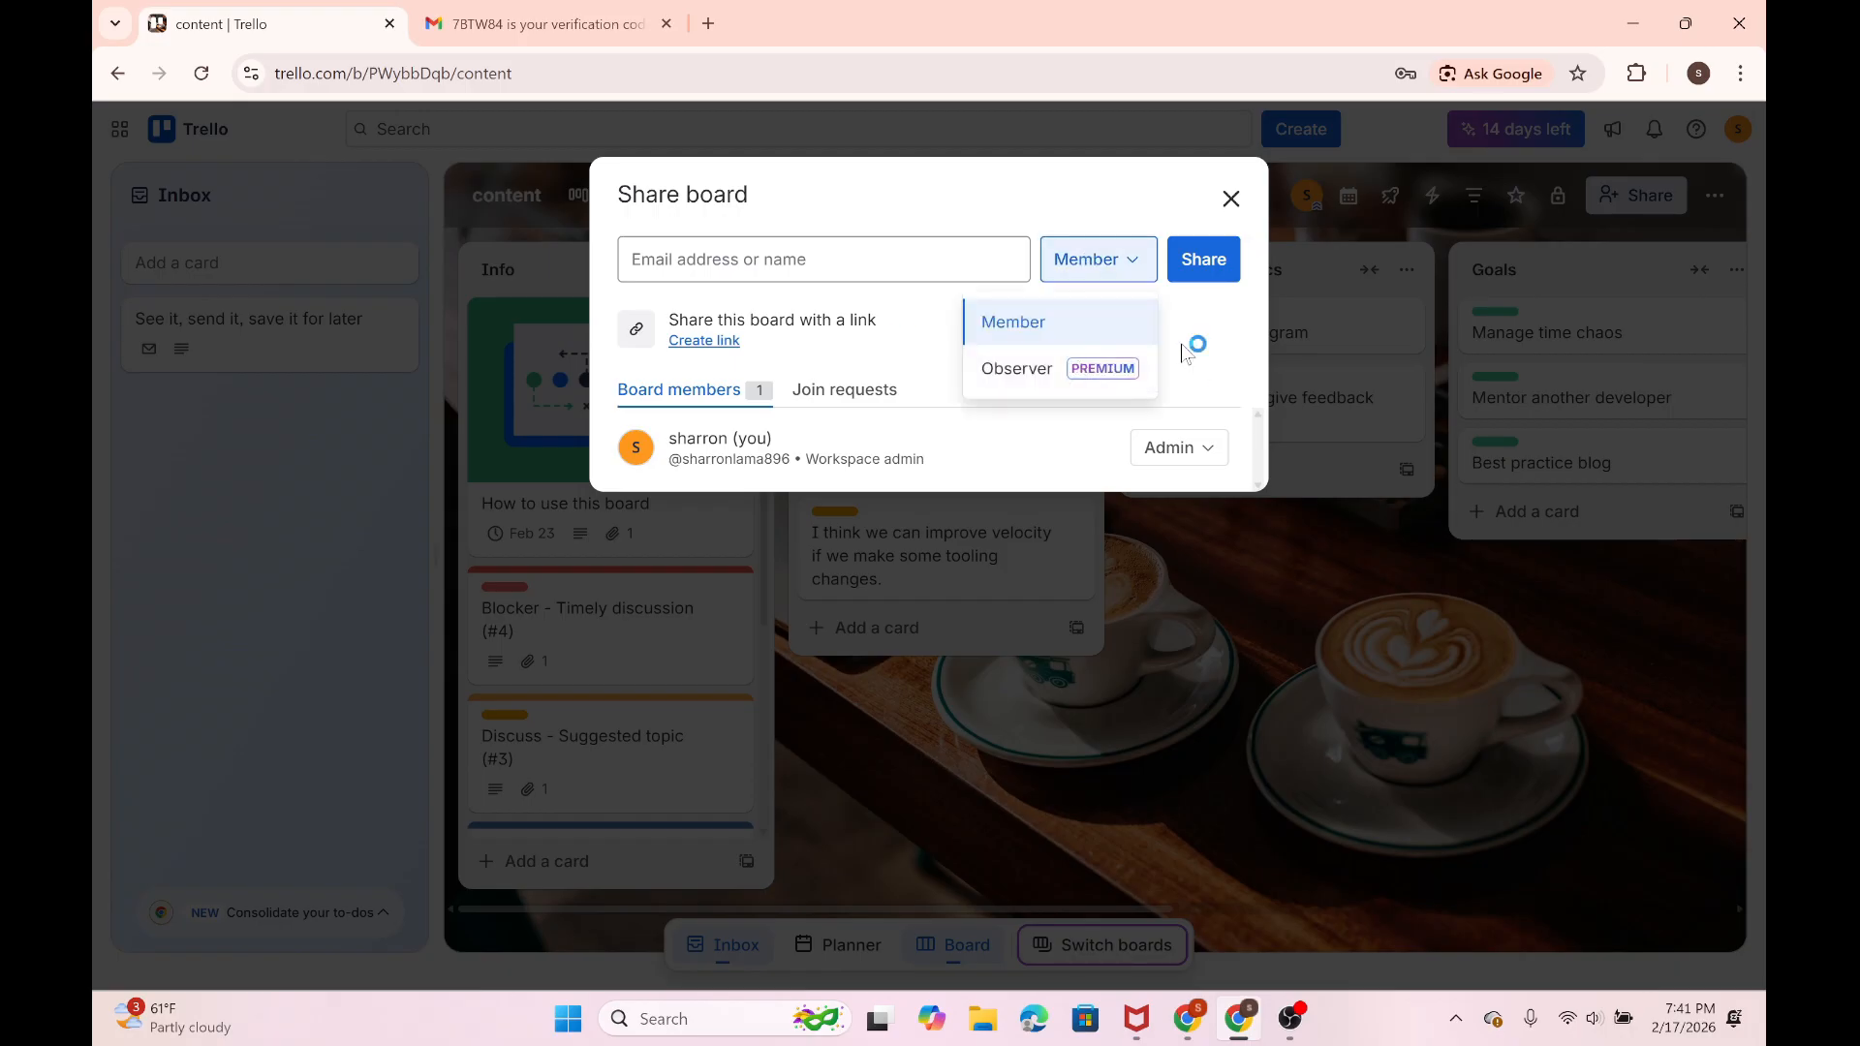
left_click(1005, 297)
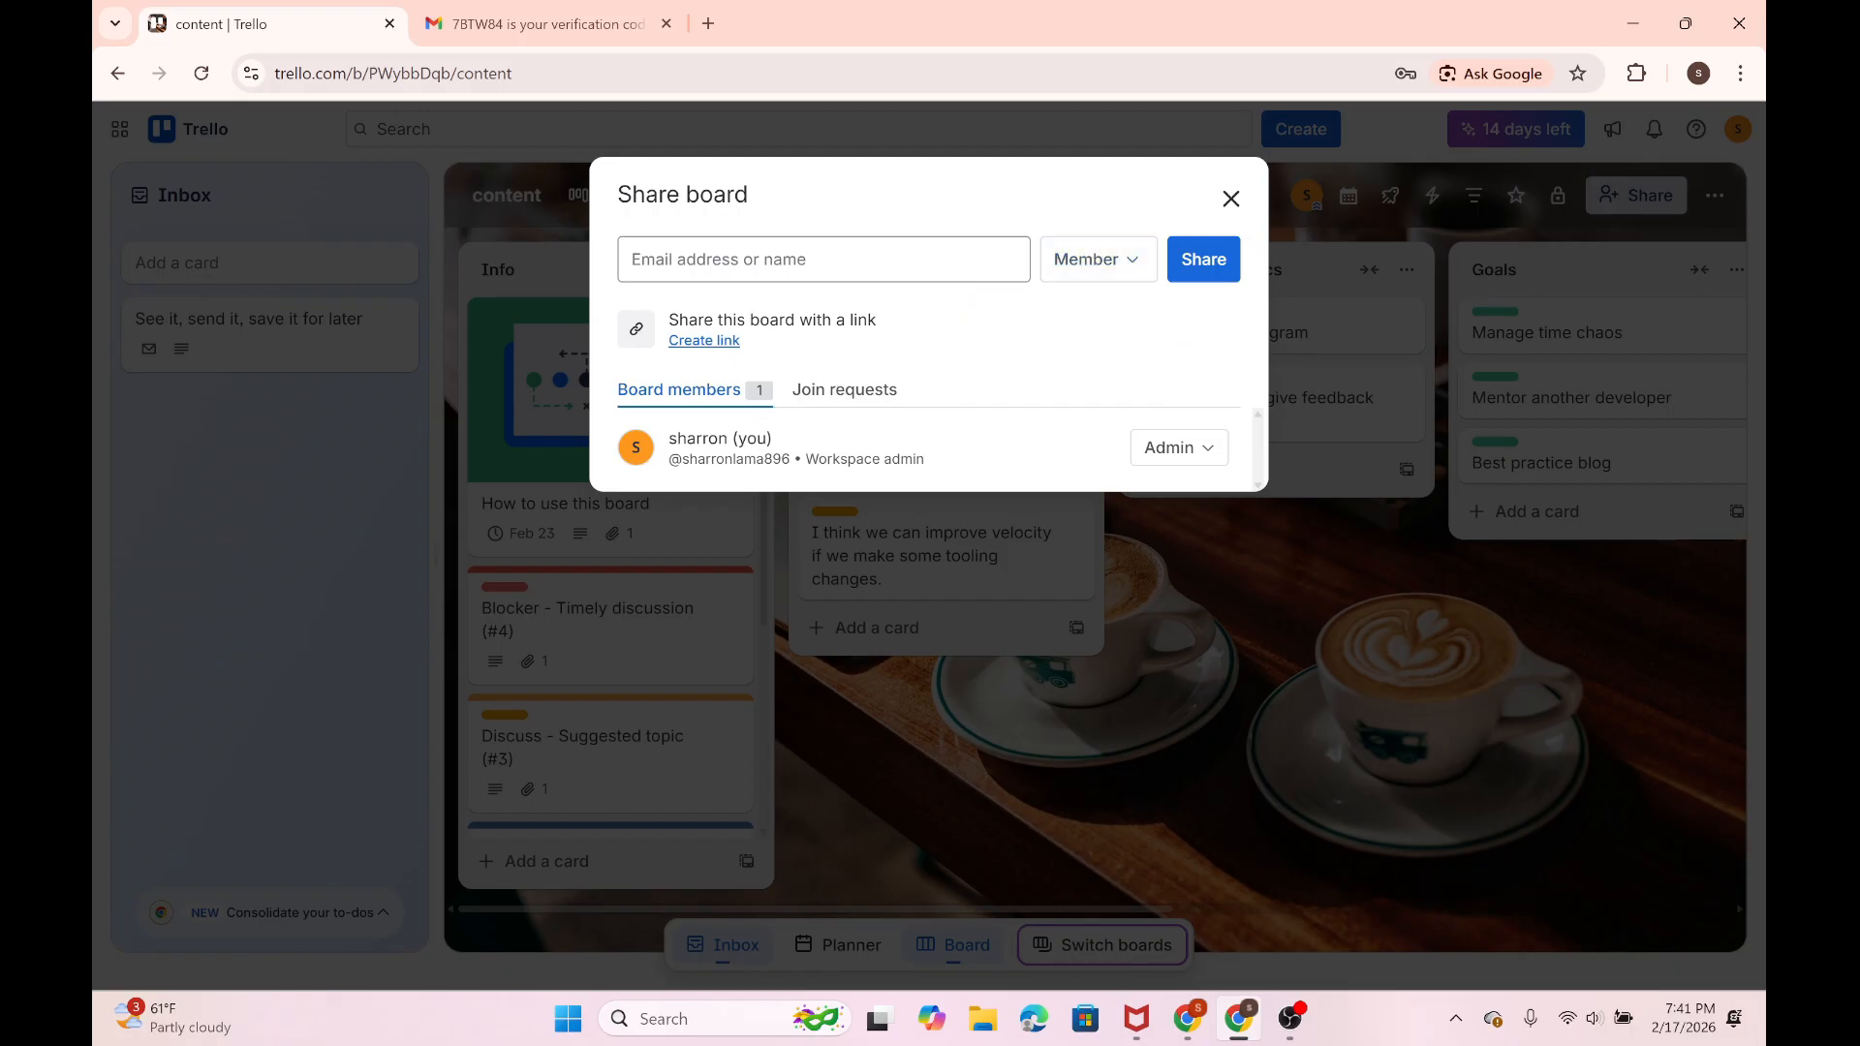
left_click(1162, 454)
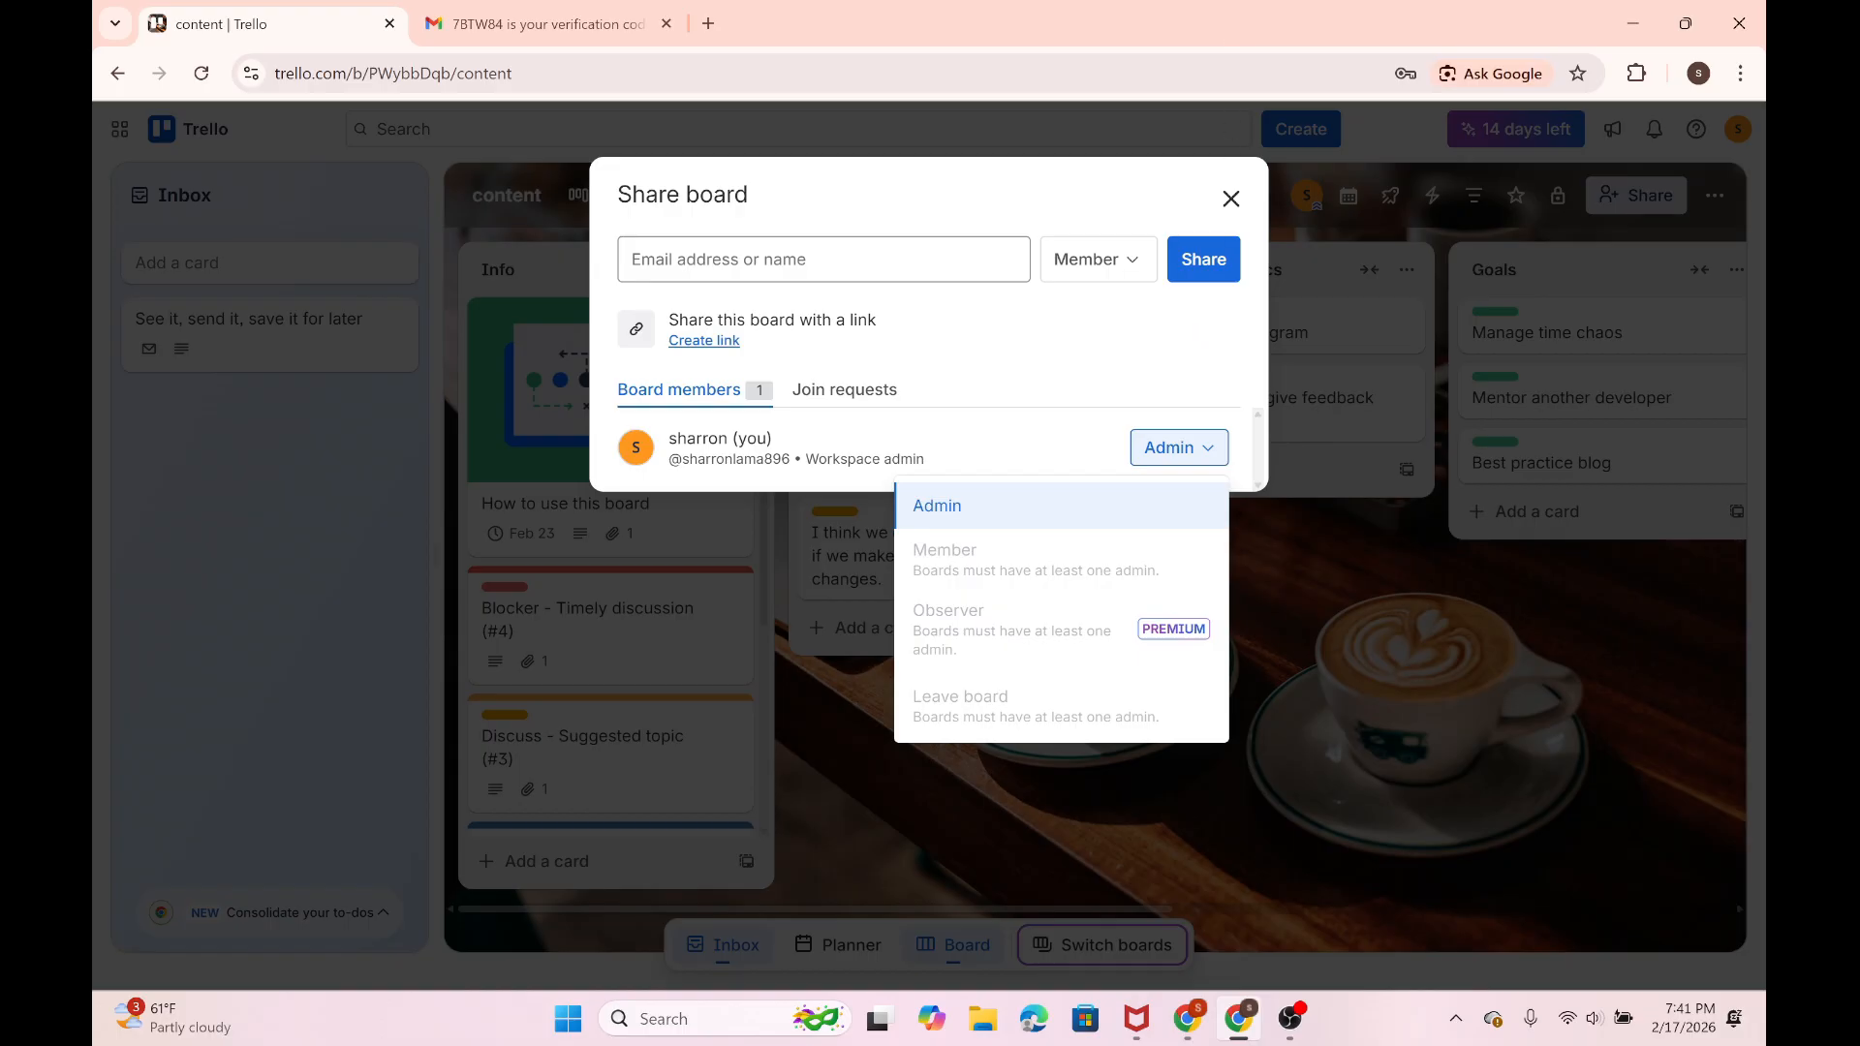
left_click(1244, 198)
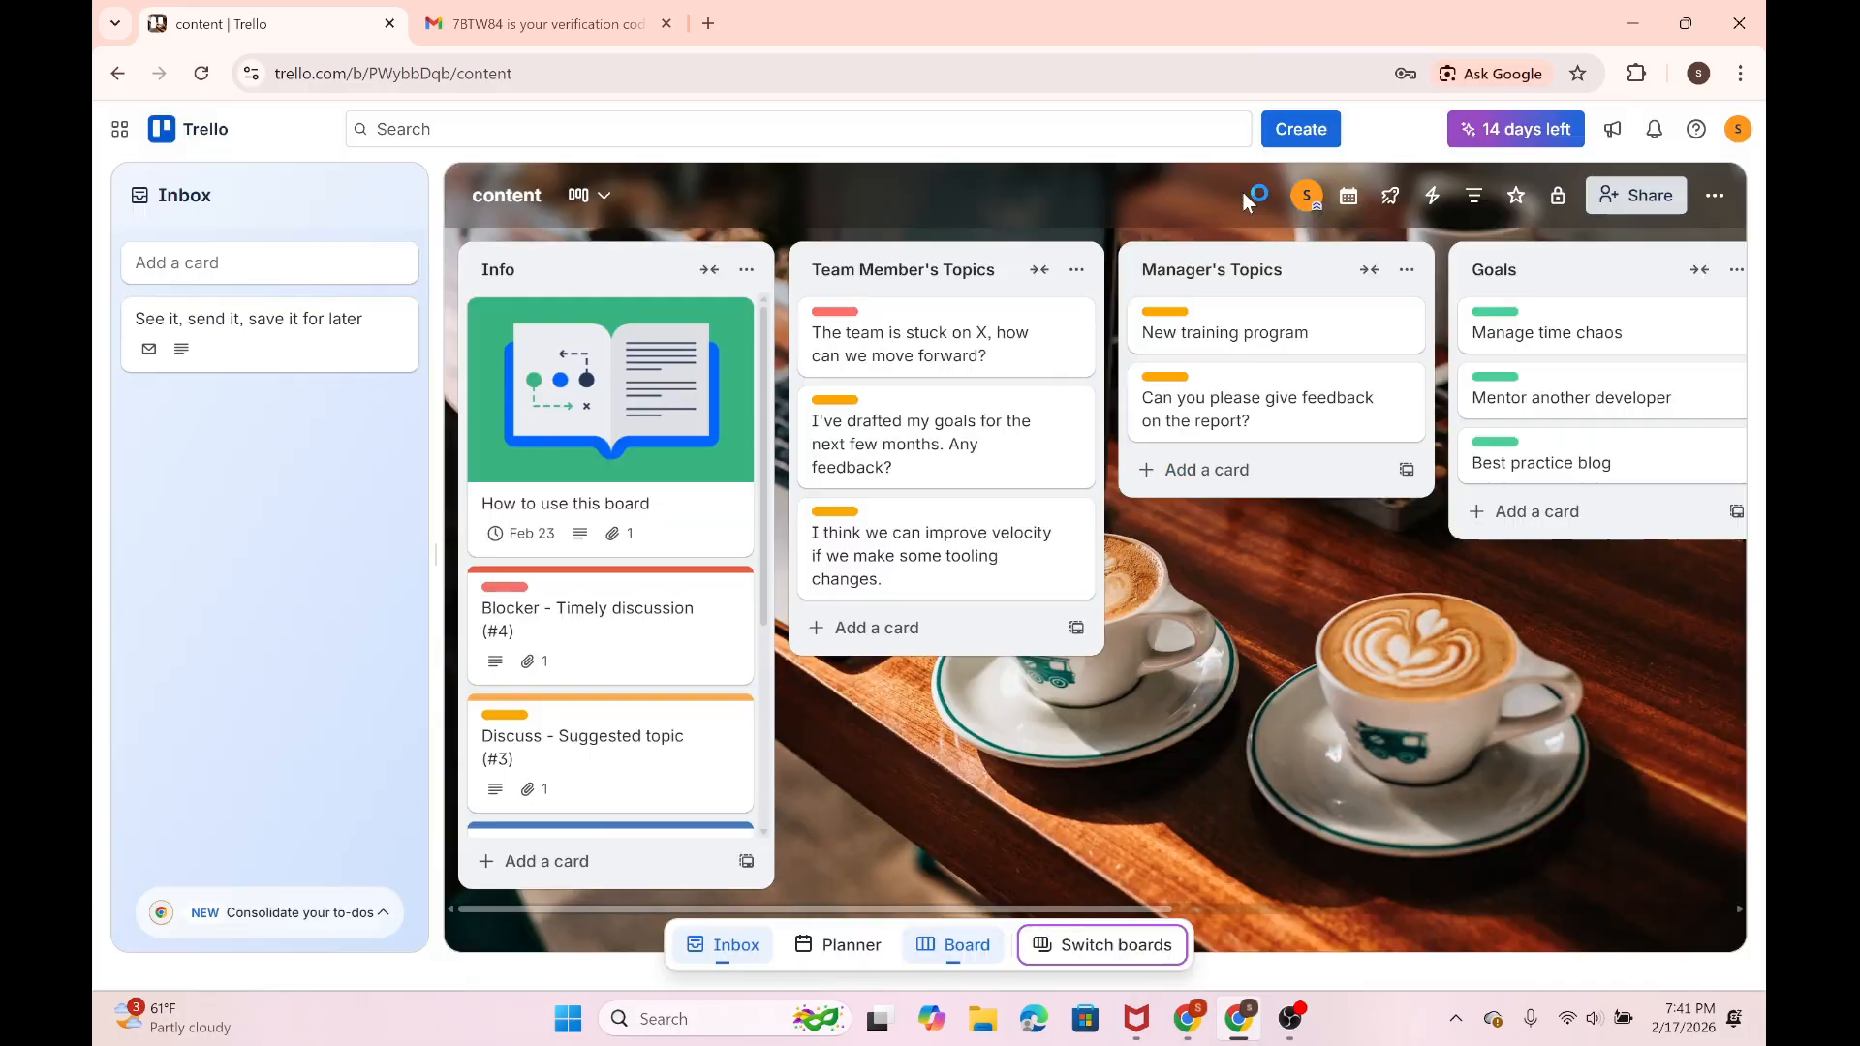
left_click(1659, 132)
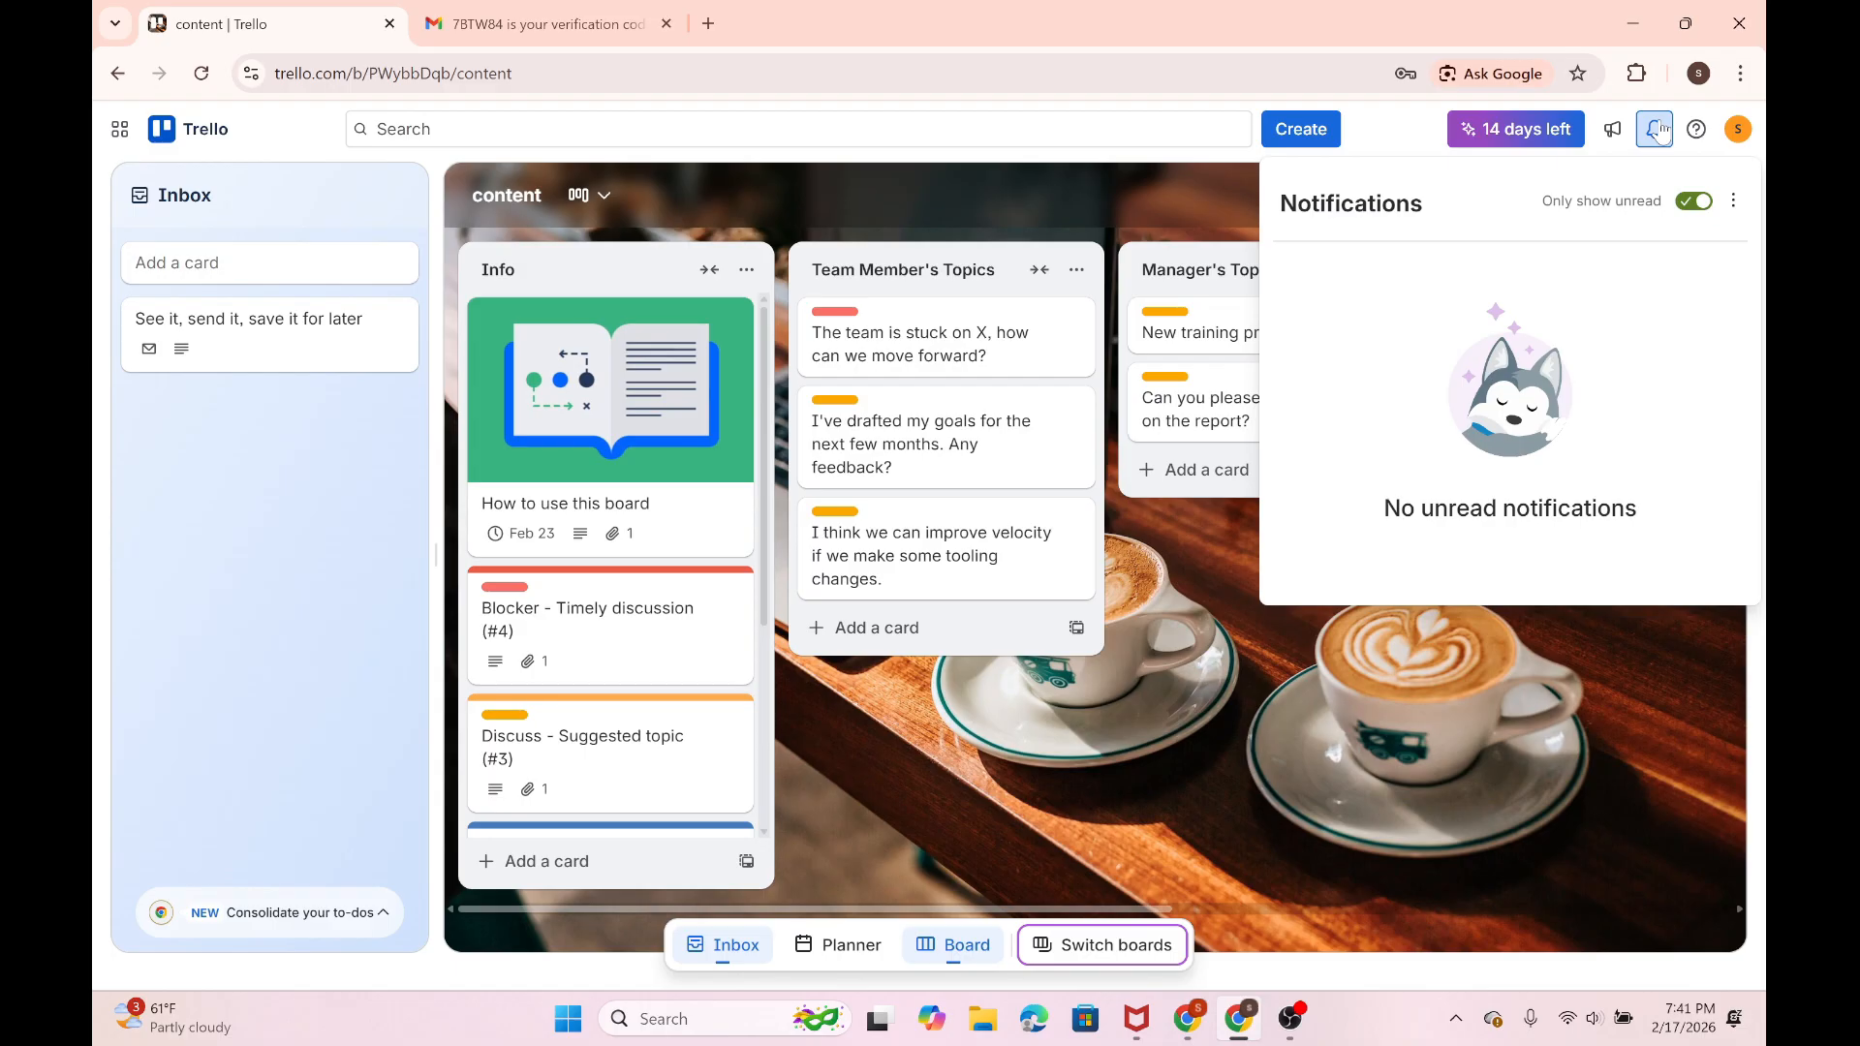
left_click(1689, 206)
left_click(1694, 202)
left_click(1733, 201)
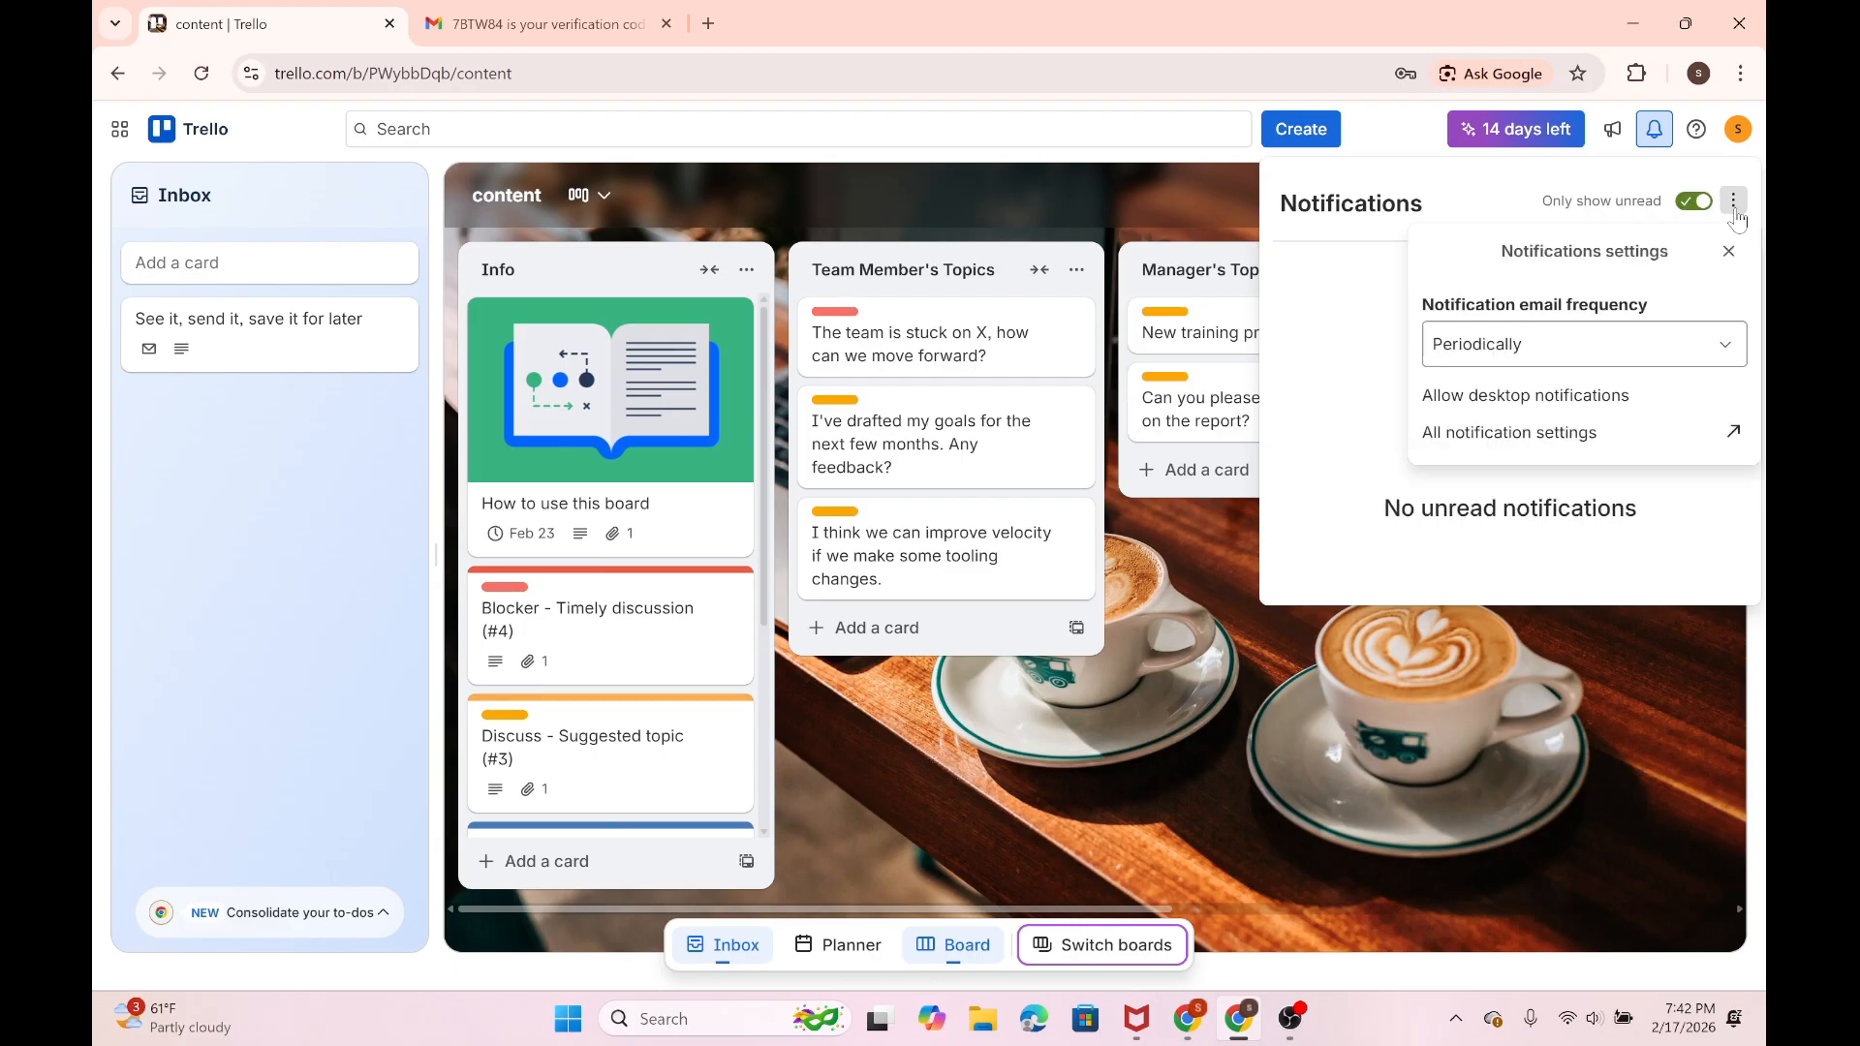
left_click(1735, 203)
left_click(1735, 205)
left_click(1529, 349)
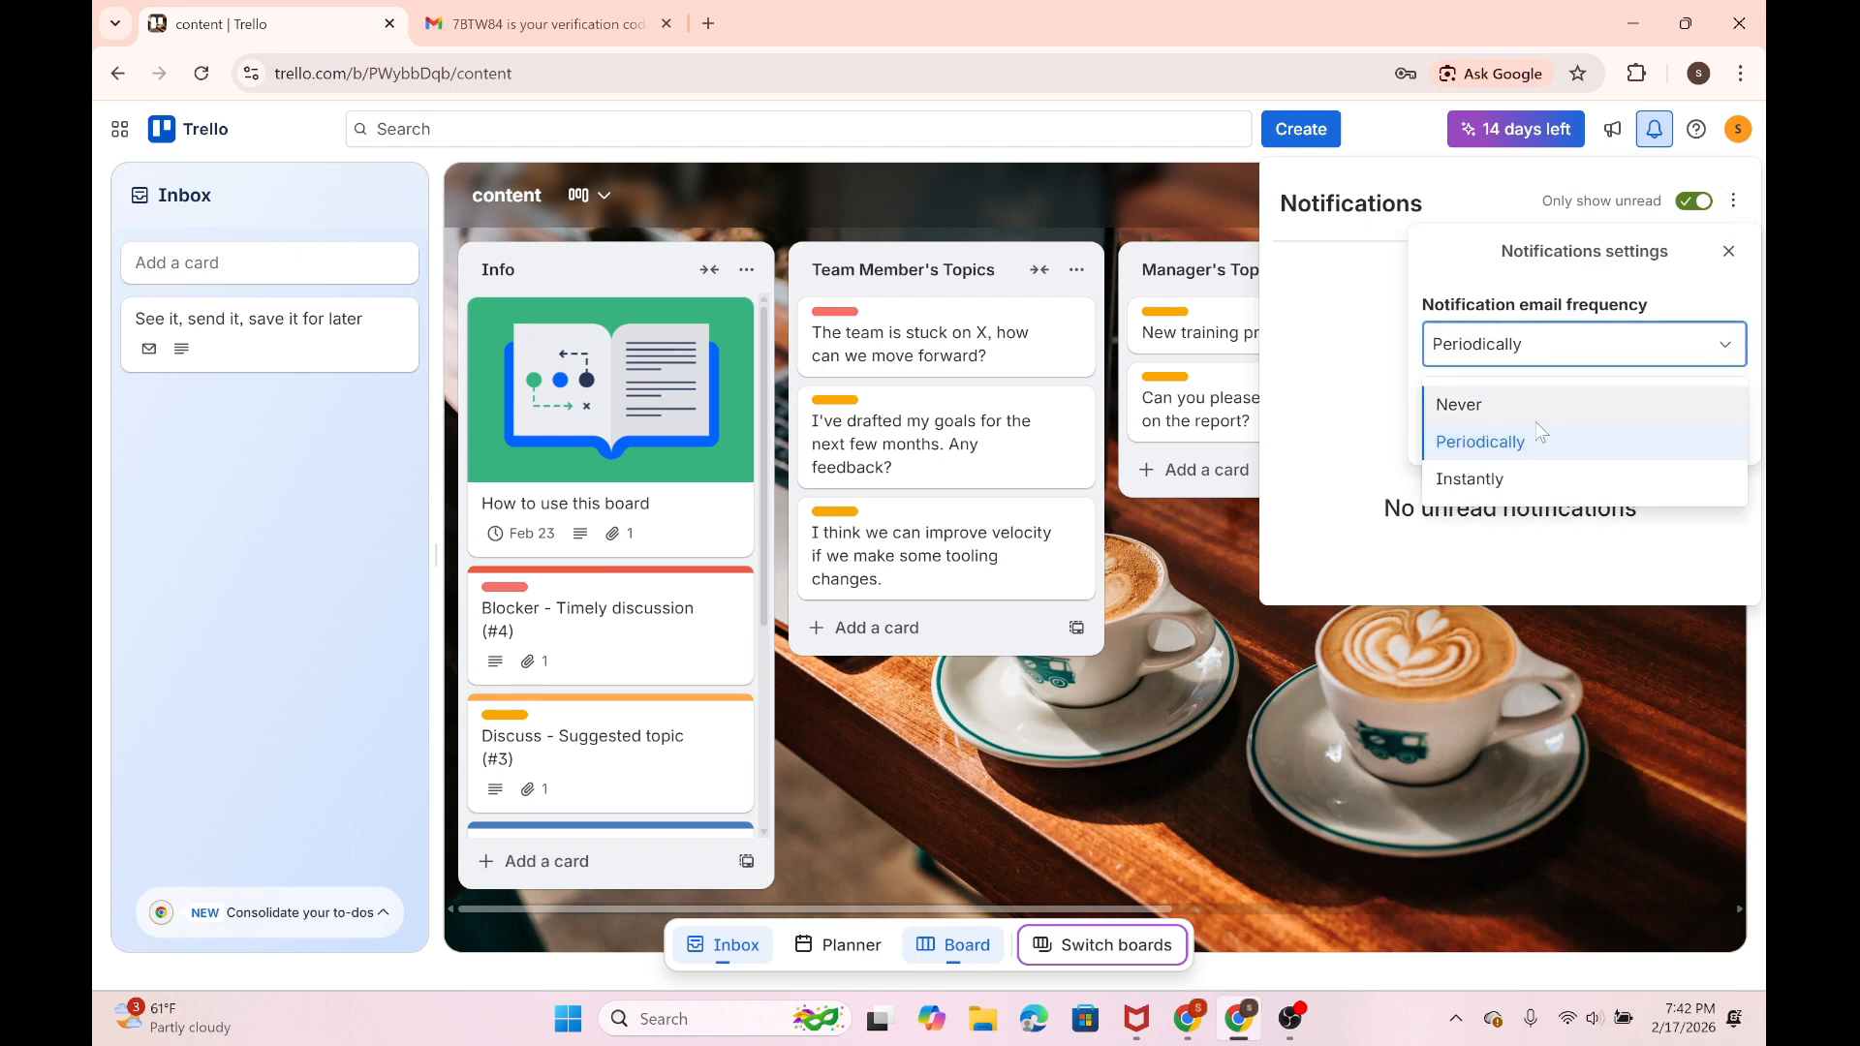
left_click(1376, 451)
left_click(1442, 966)
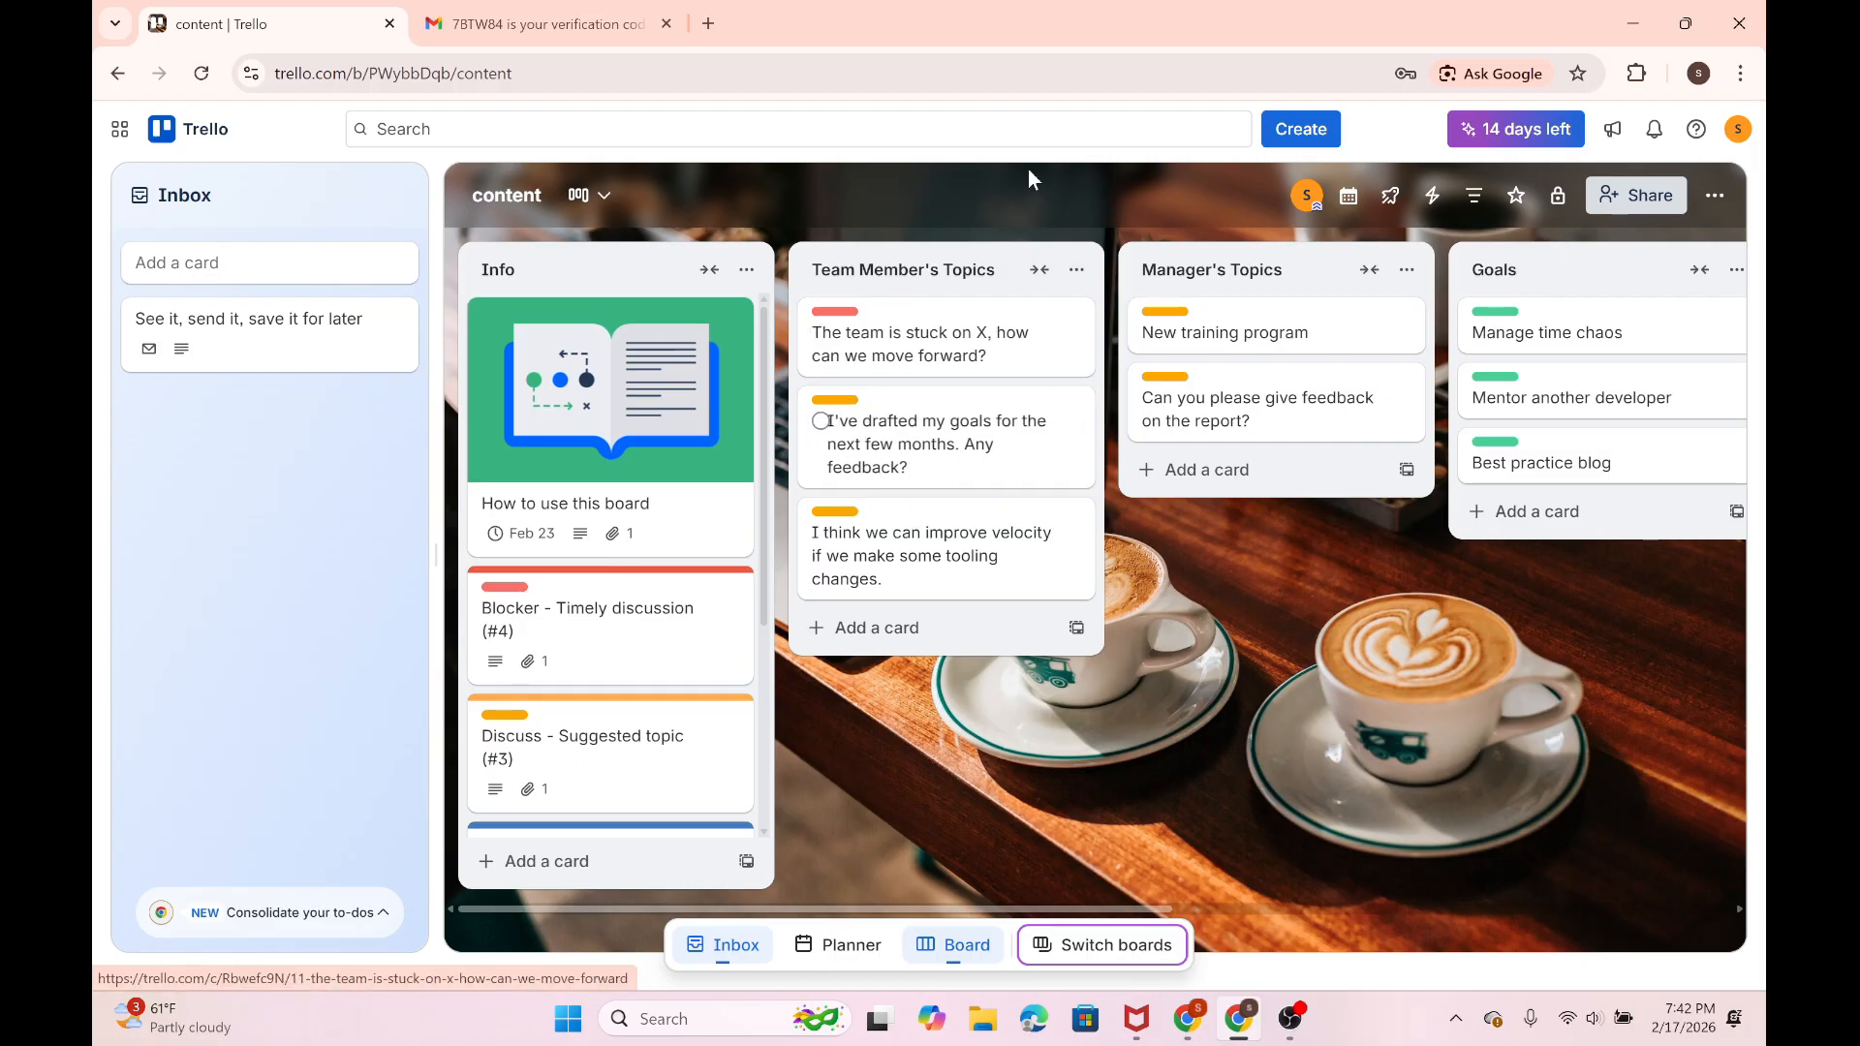
Bring up the list actions for the Team Member's Topics list
left_click(1077, 271)
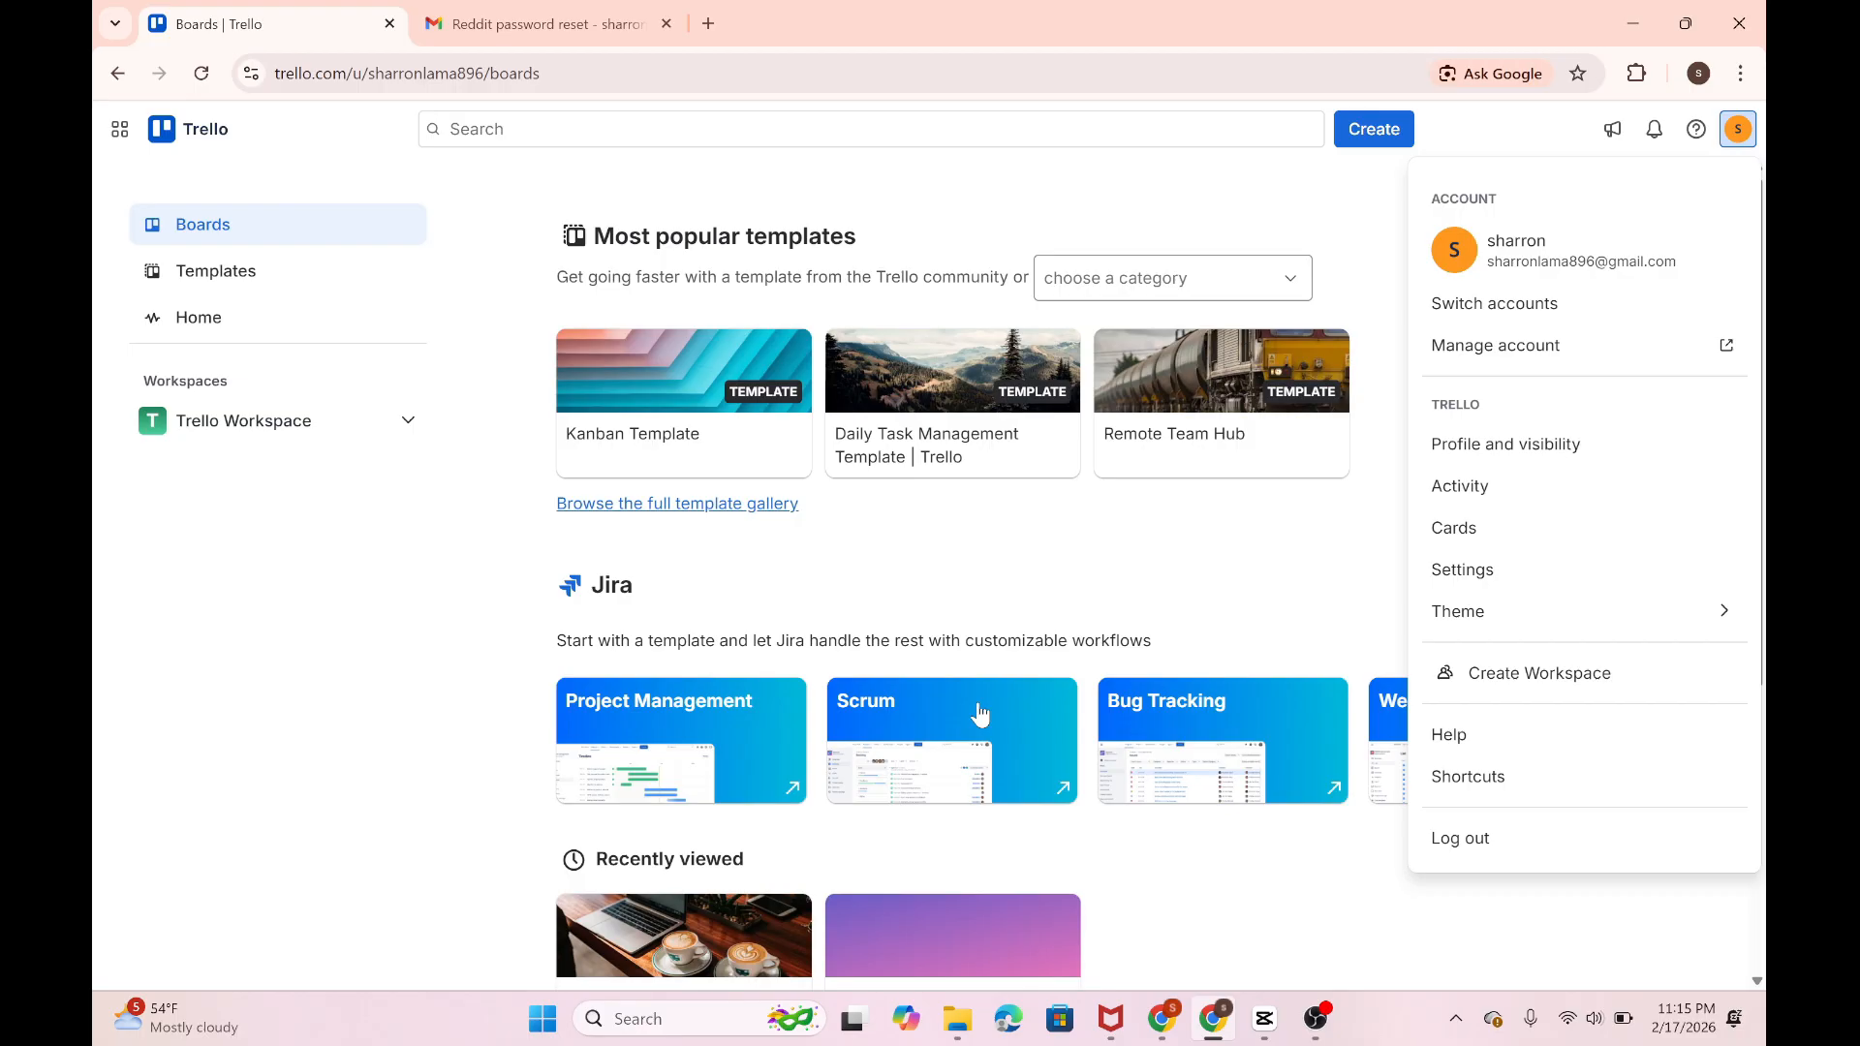
Dismiss and reopen the account menu, then open Trello Help in a new tab
left_click(543, 770)
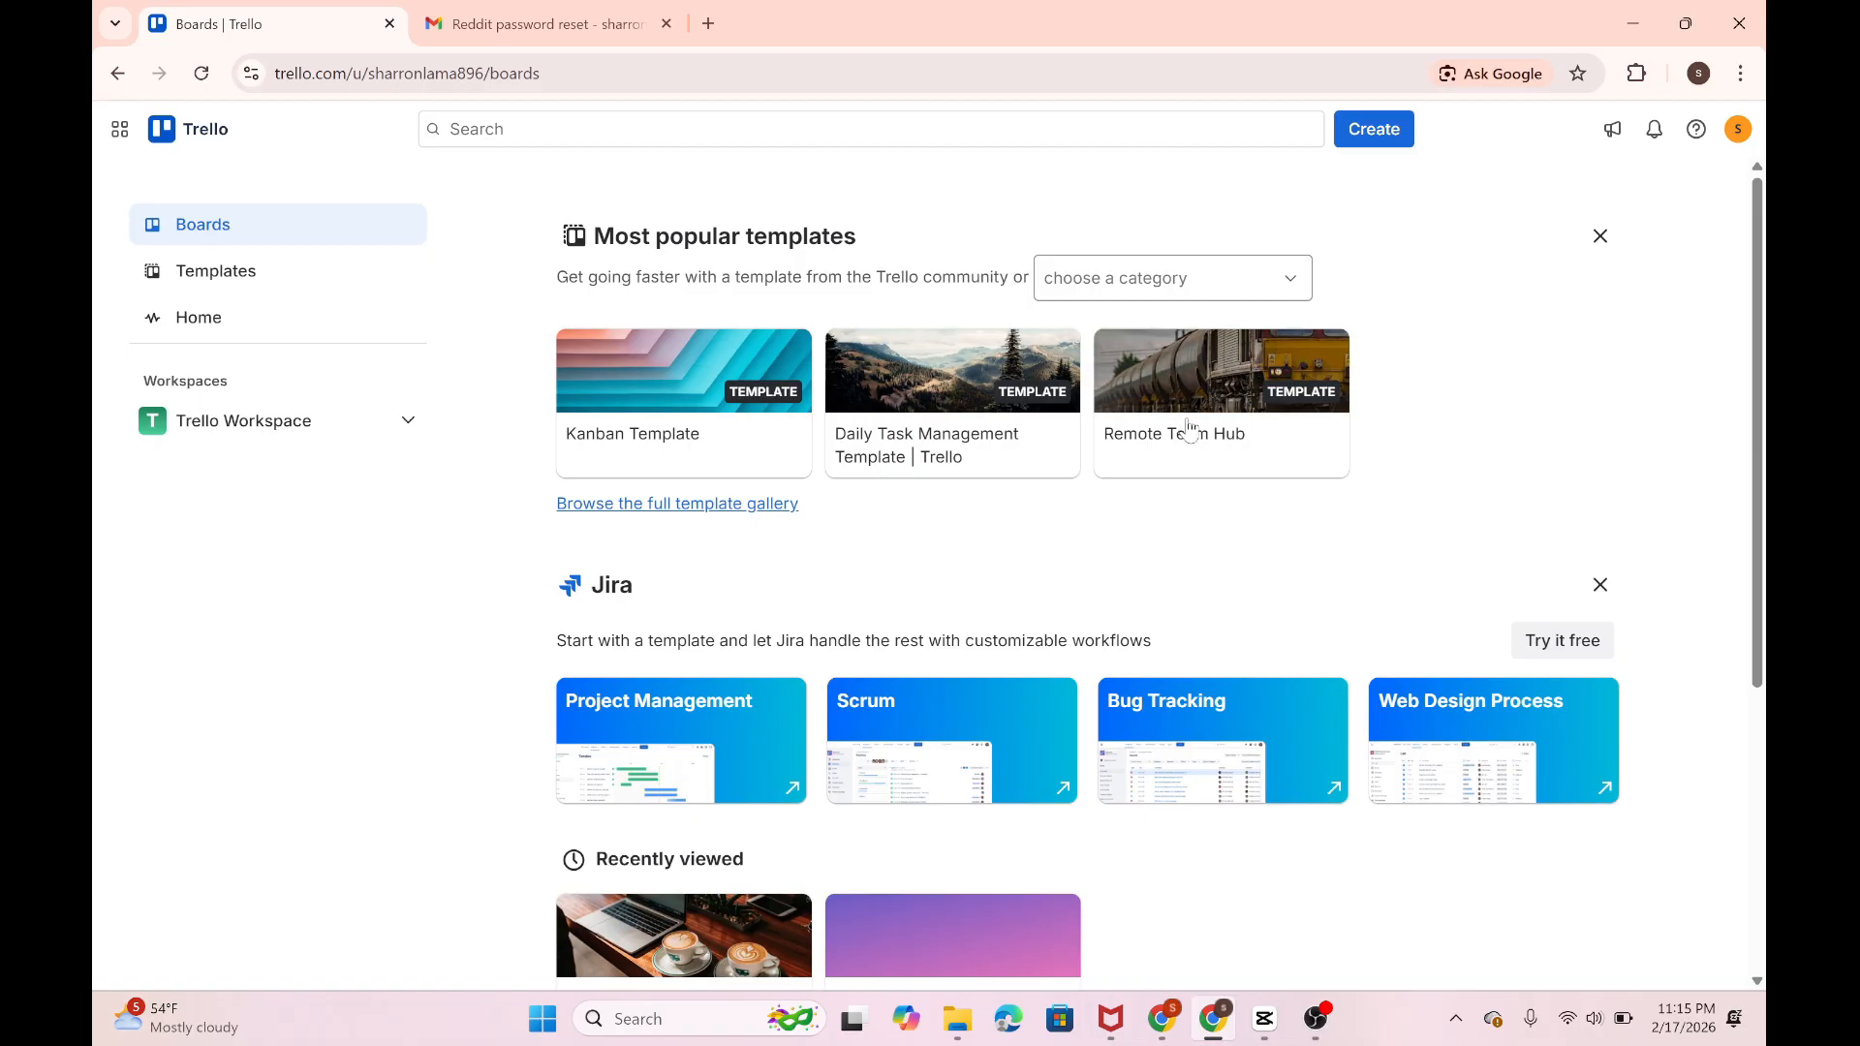
left_click(1739, 131)
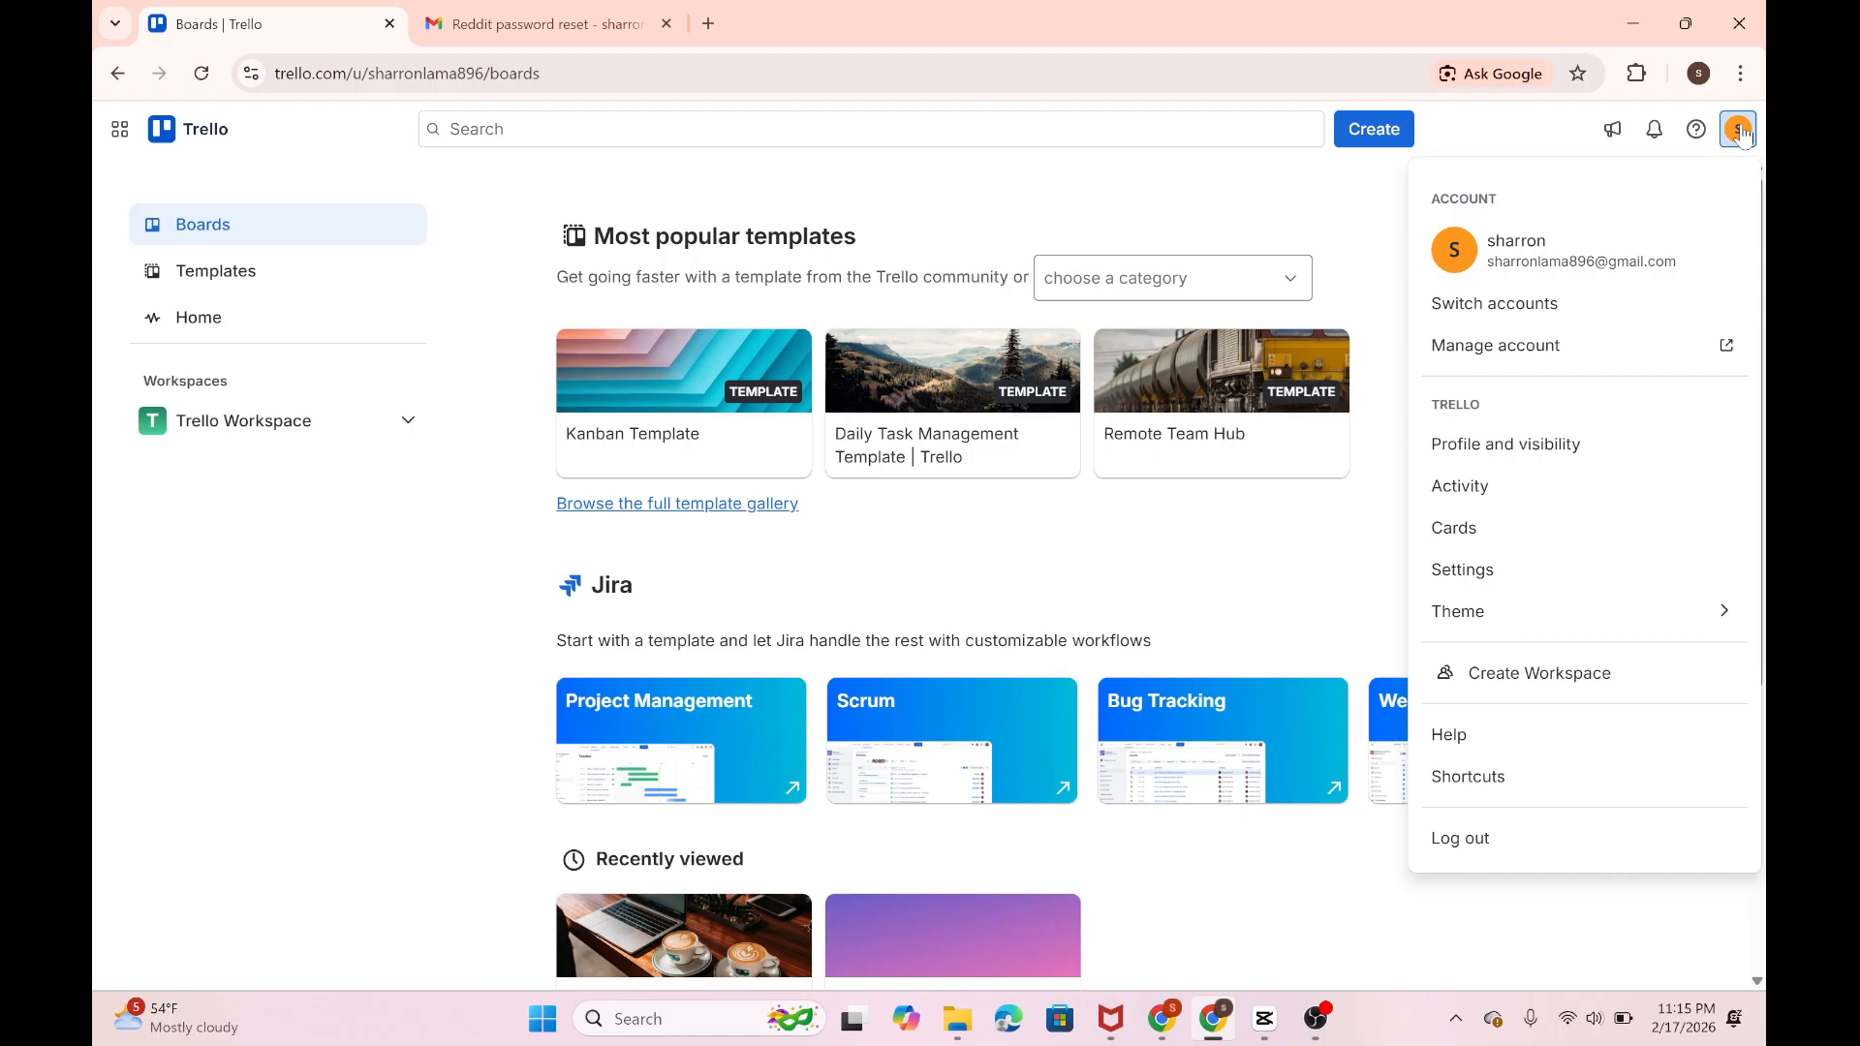
left_click(1519, 740)
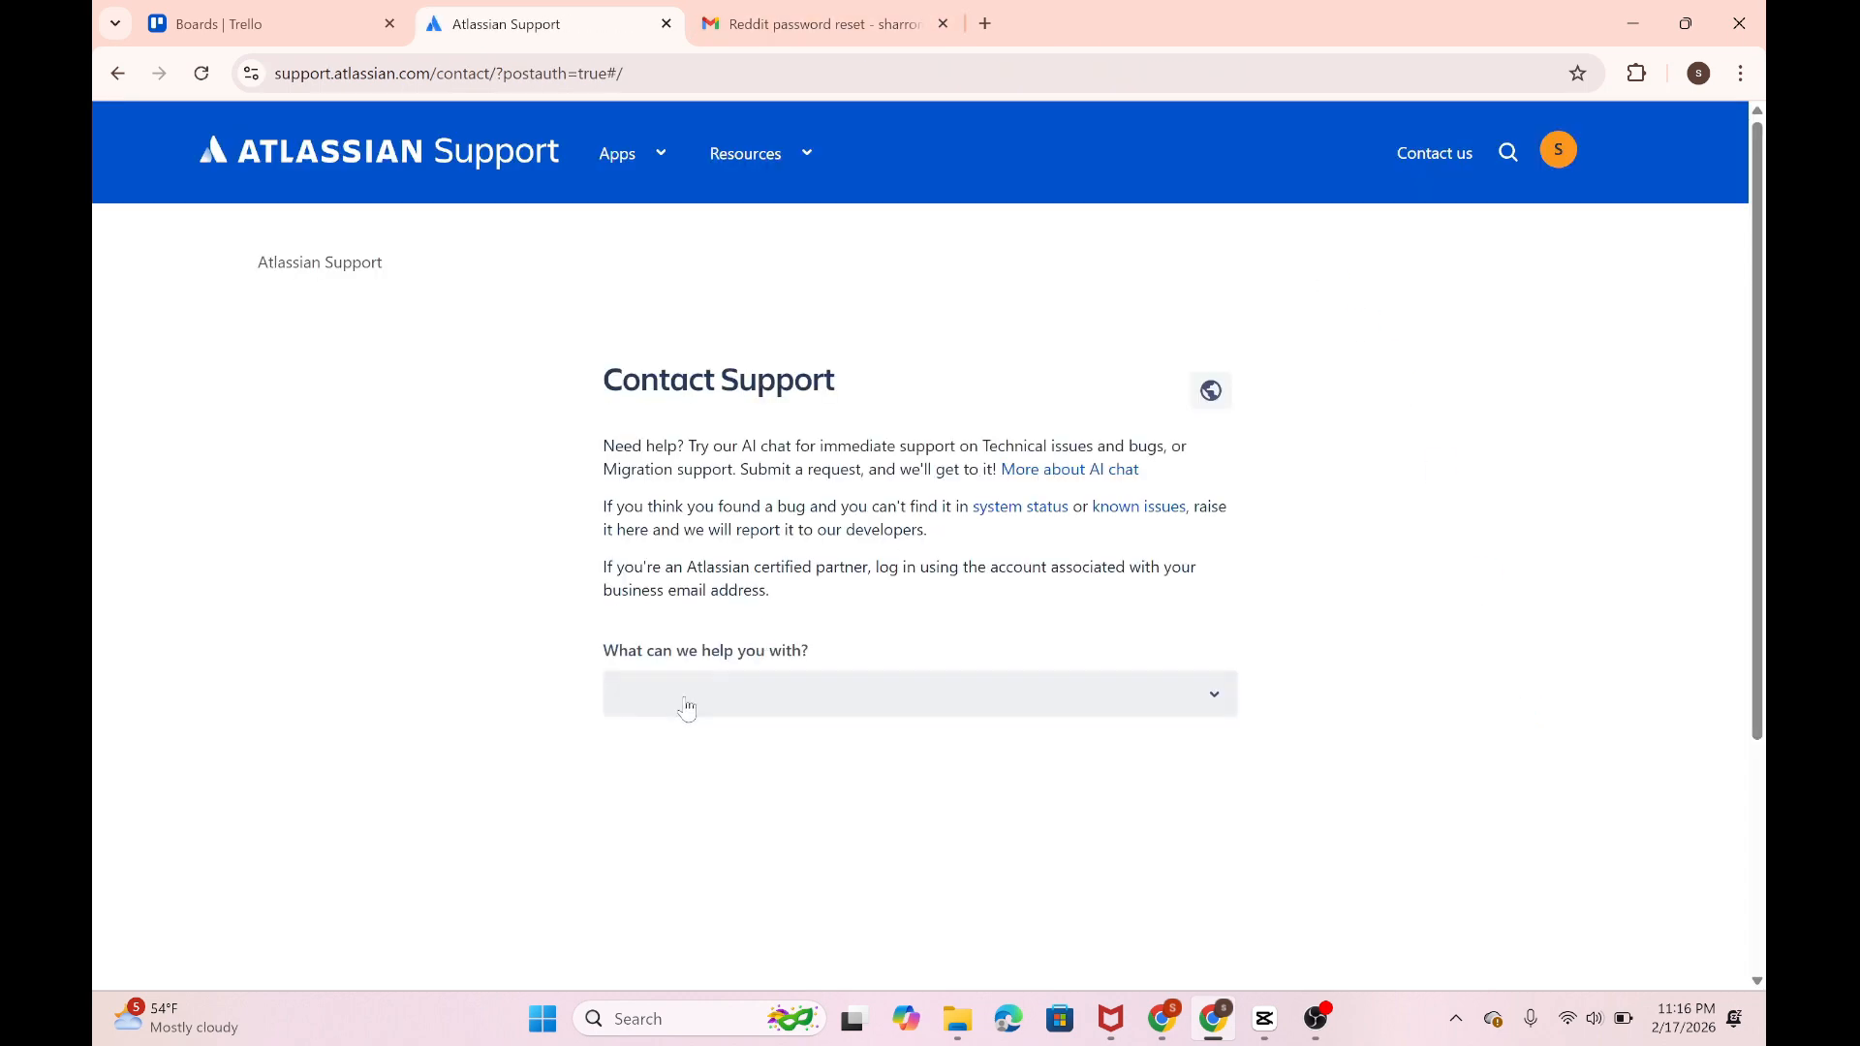
Pick Account Login and Email Issues as the support topic, then reload the page
left_click(647, 700)
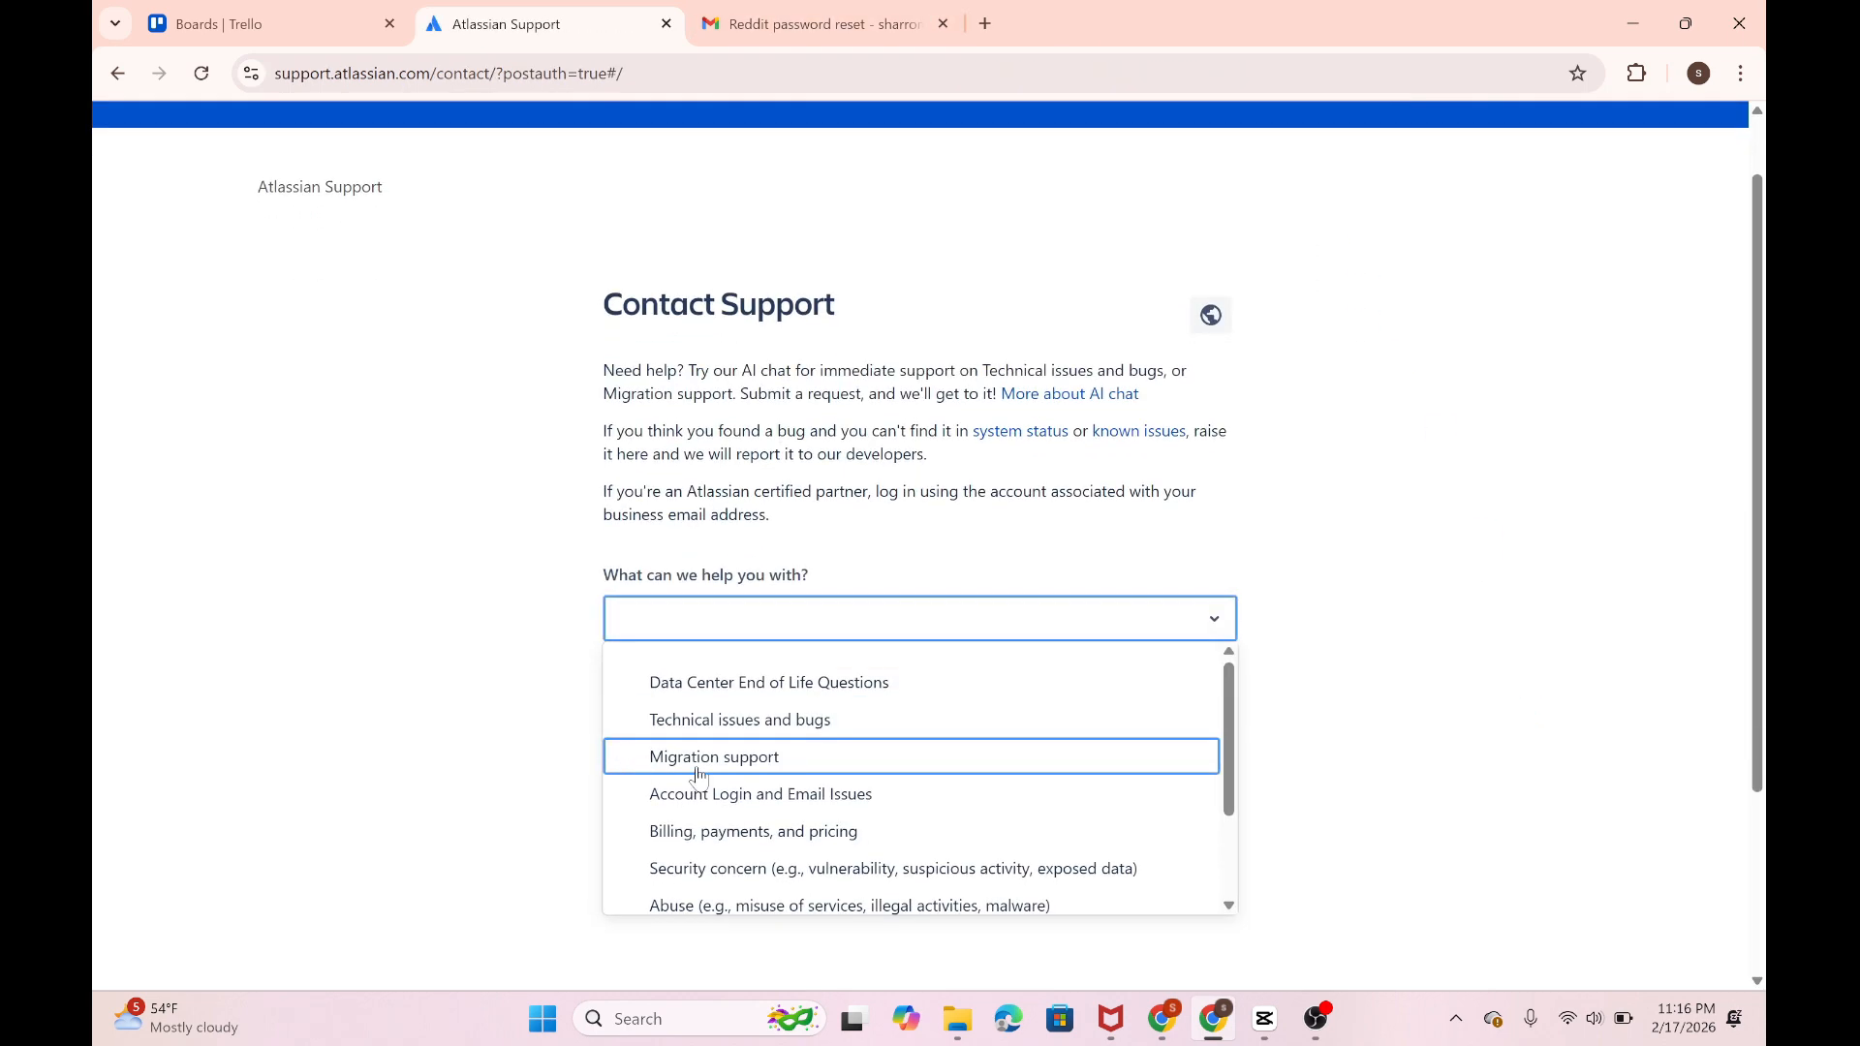
left_click(689, 804)
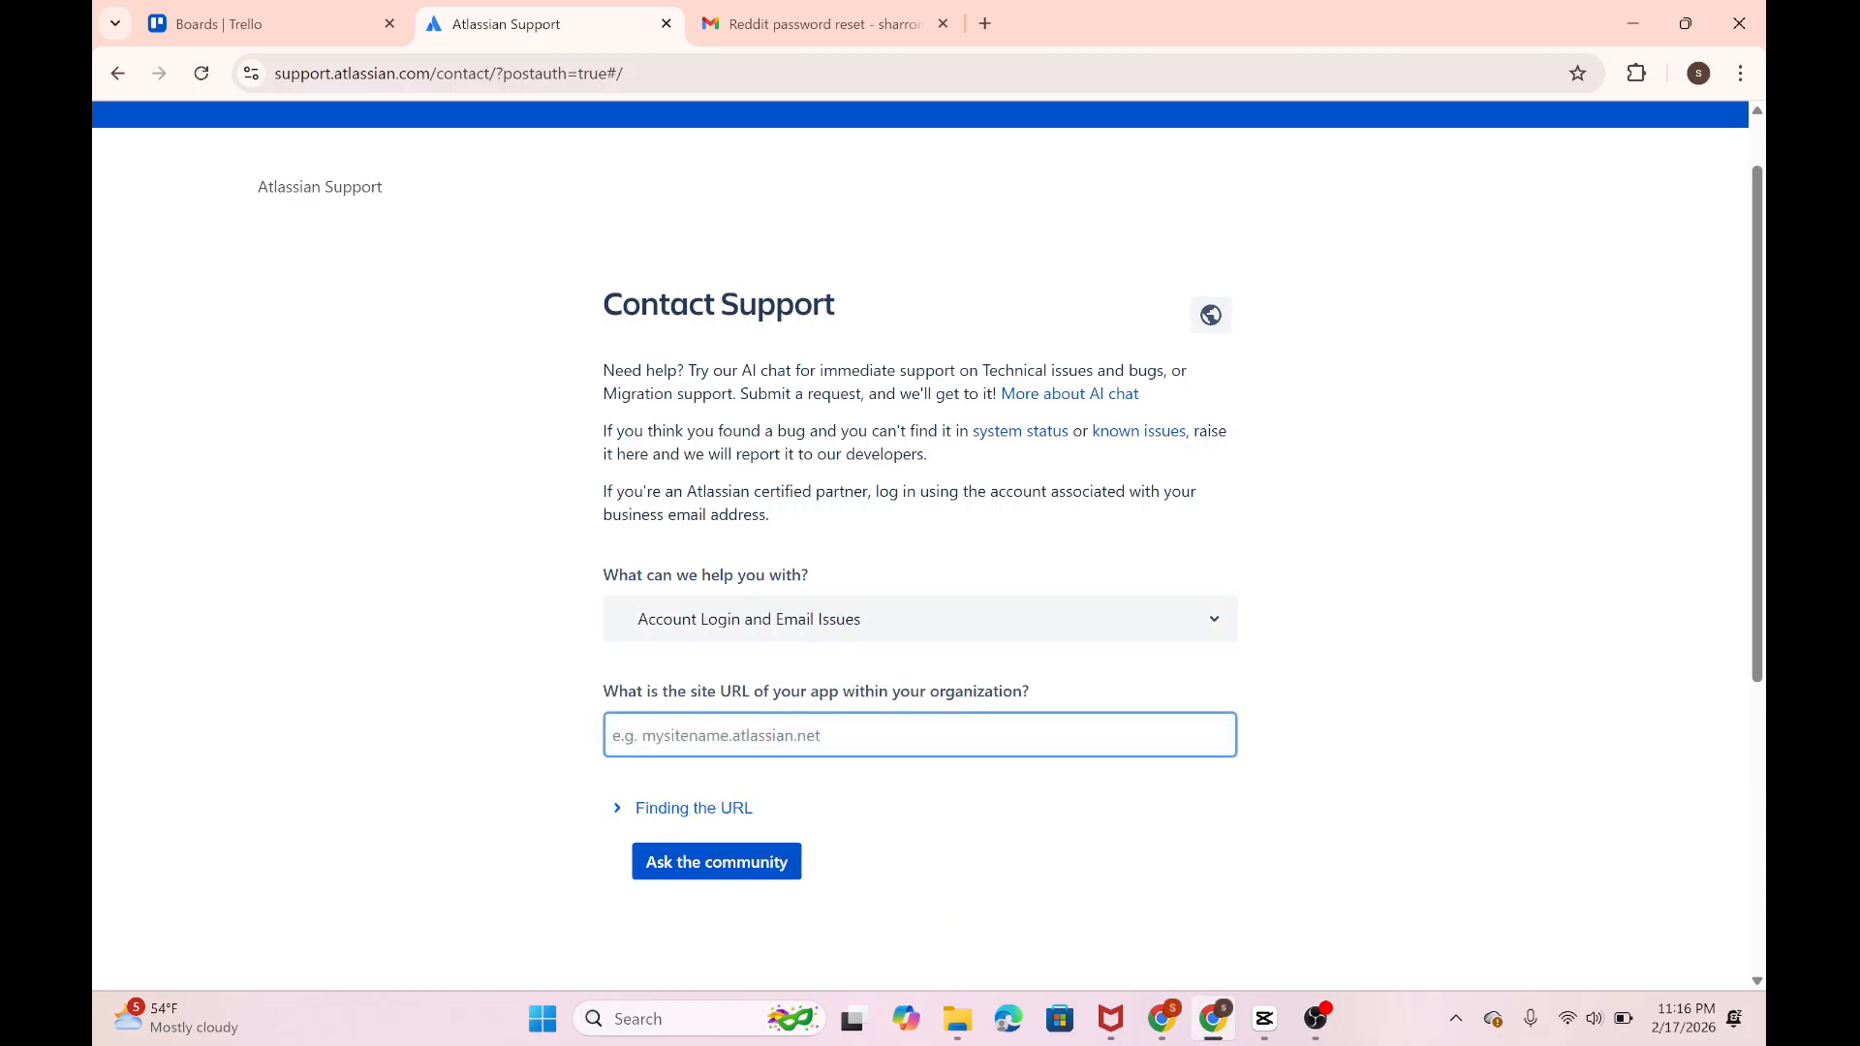
scroll(677, 859, "up", 1)
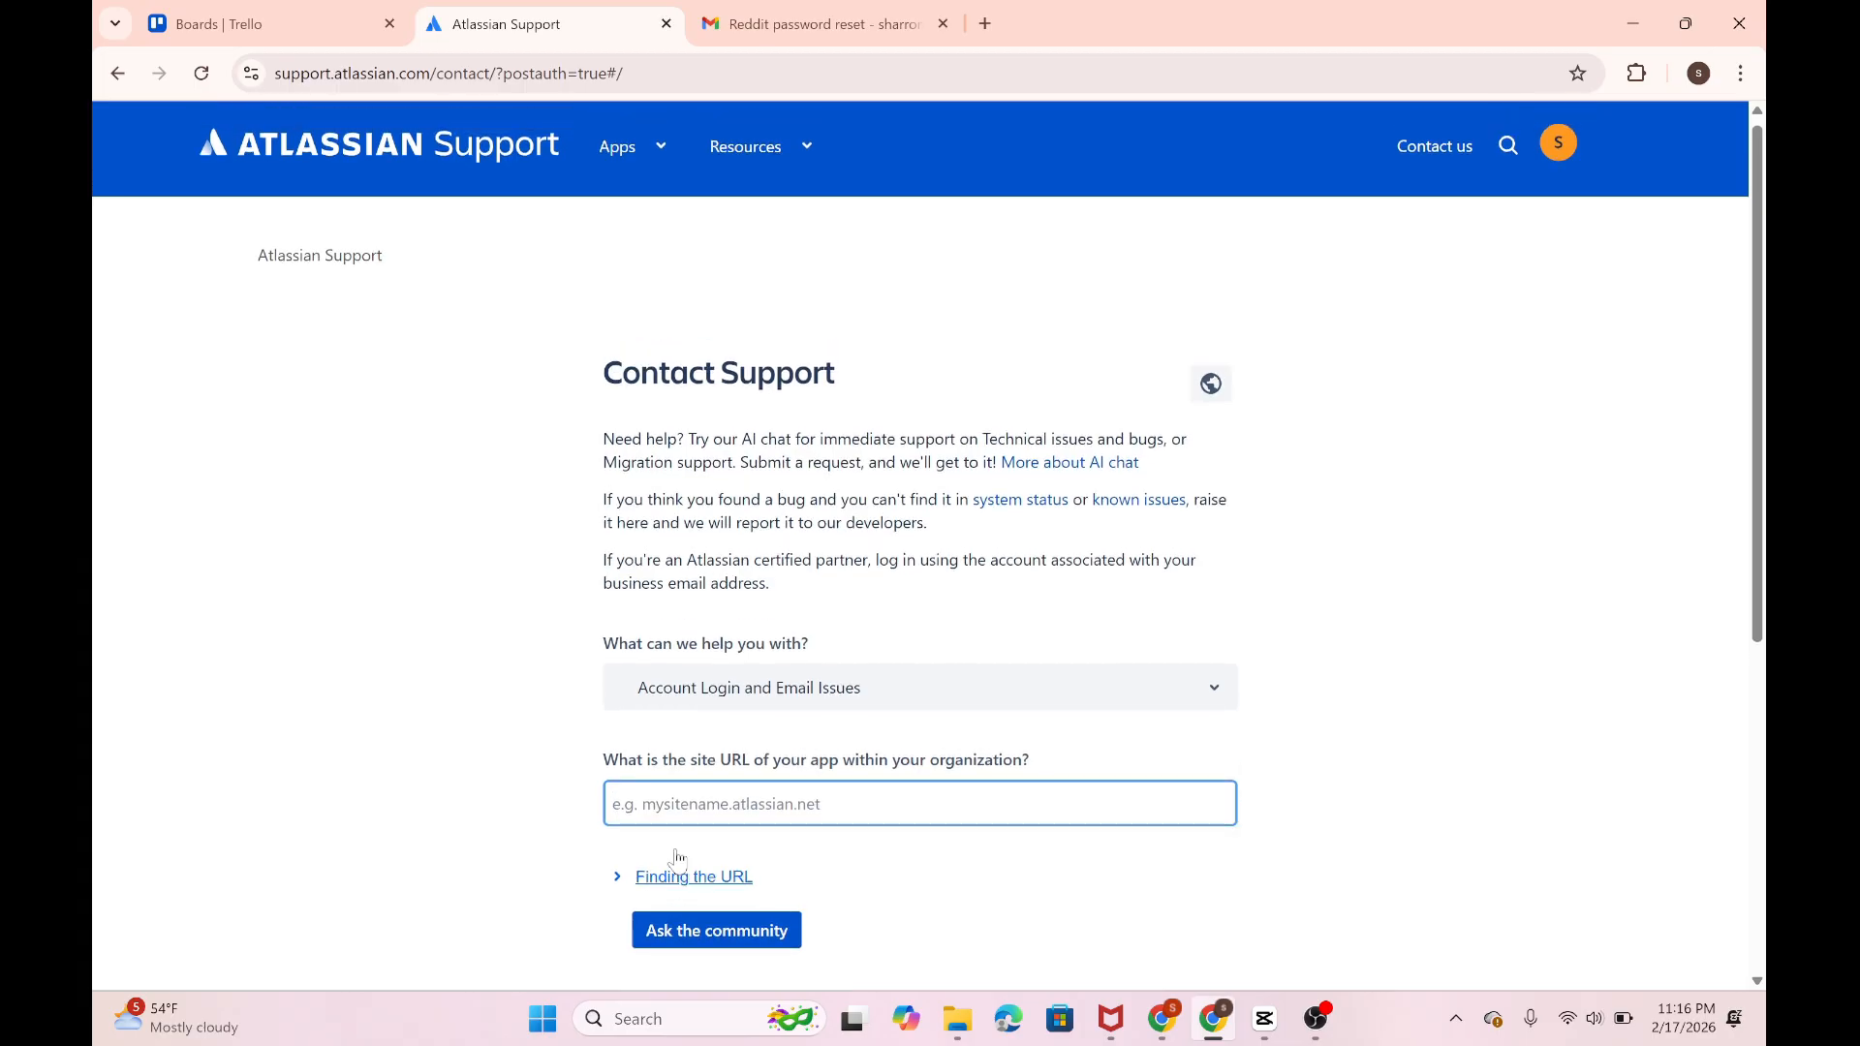
scroll(679, 859, "down", 2)
scroll(679, 860, "up", 2)
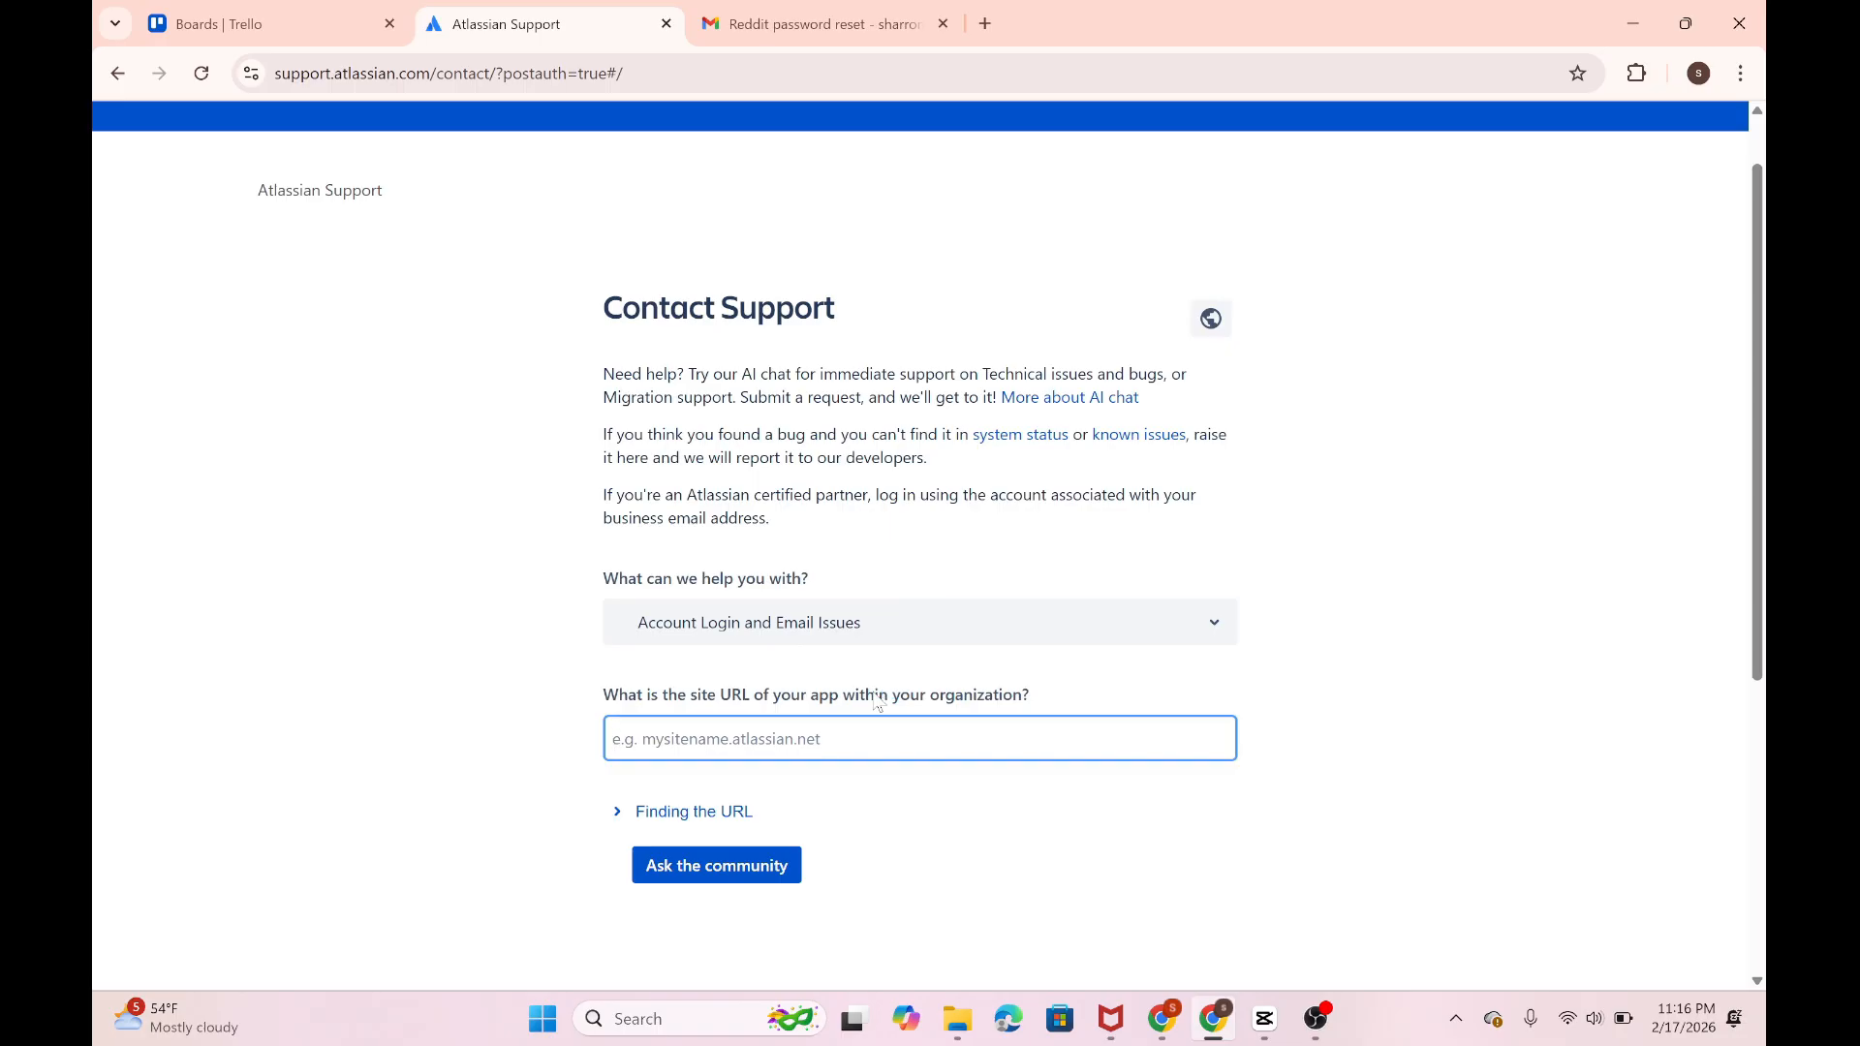
scroll(877, 702, "up", 1)
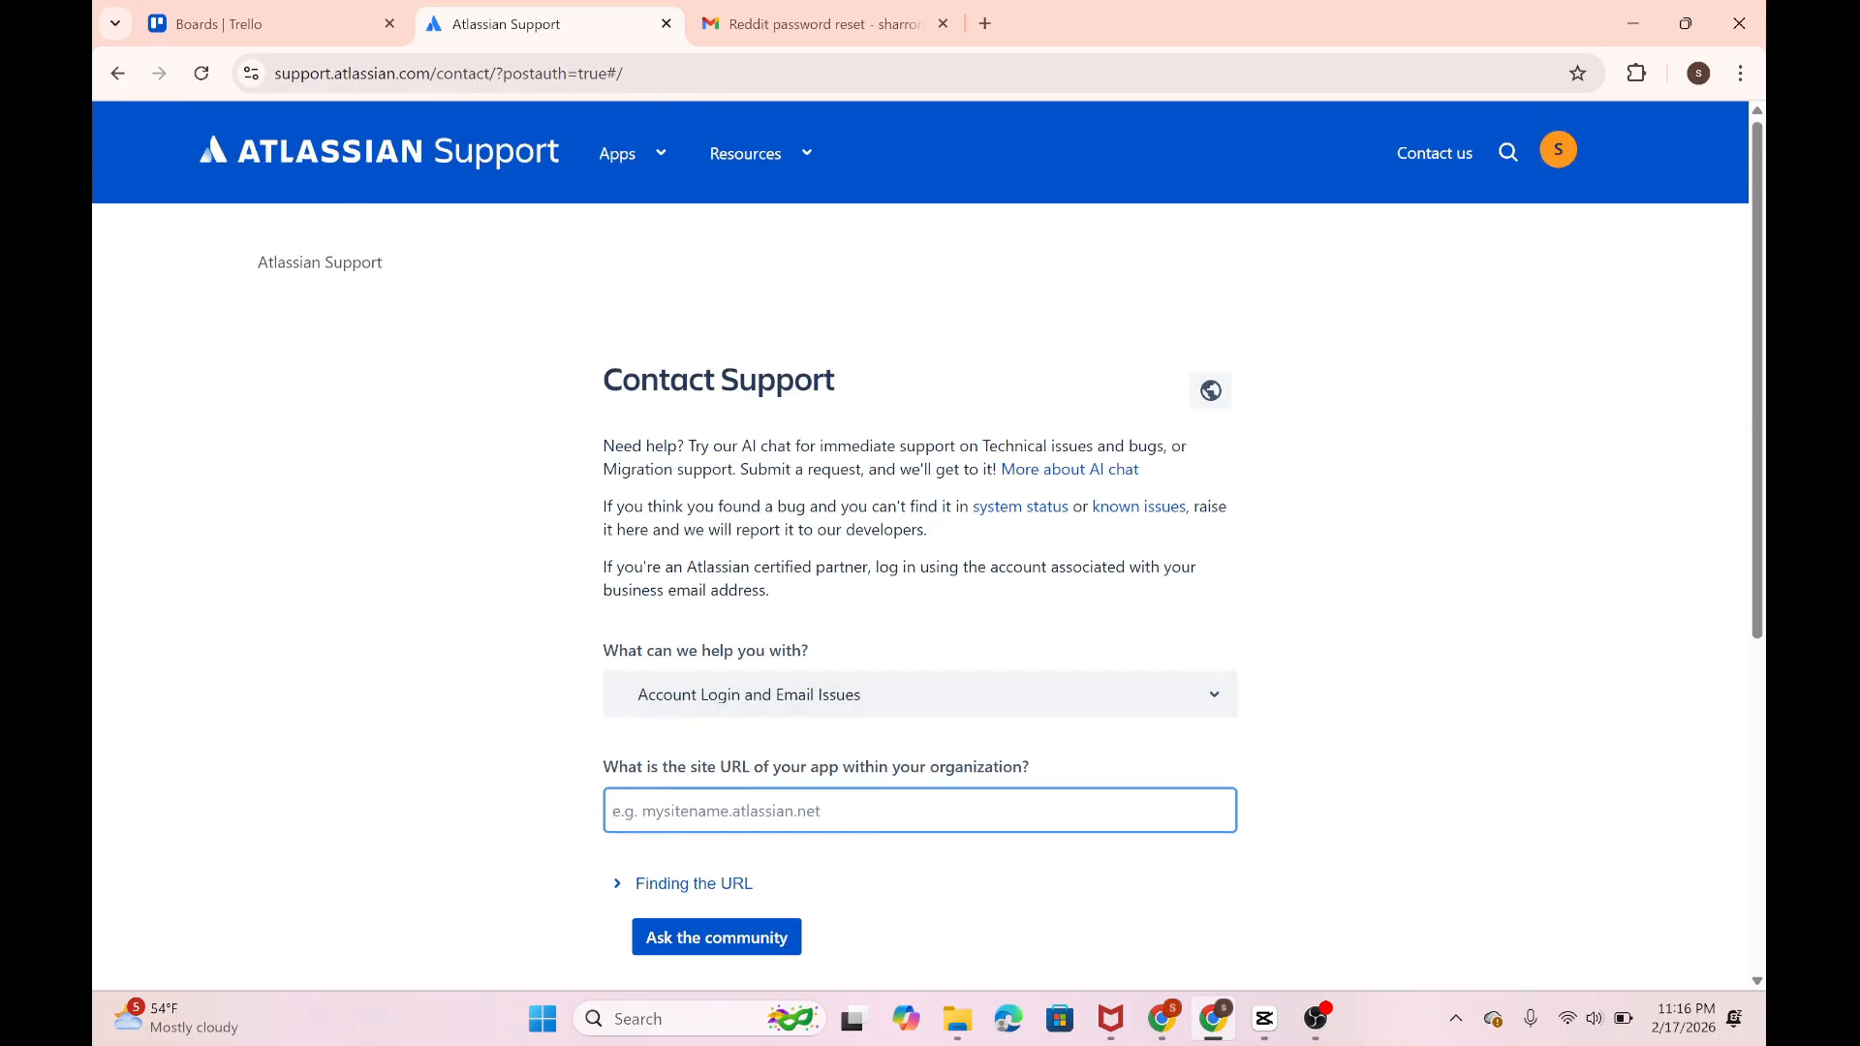
left_click(1438, 160)
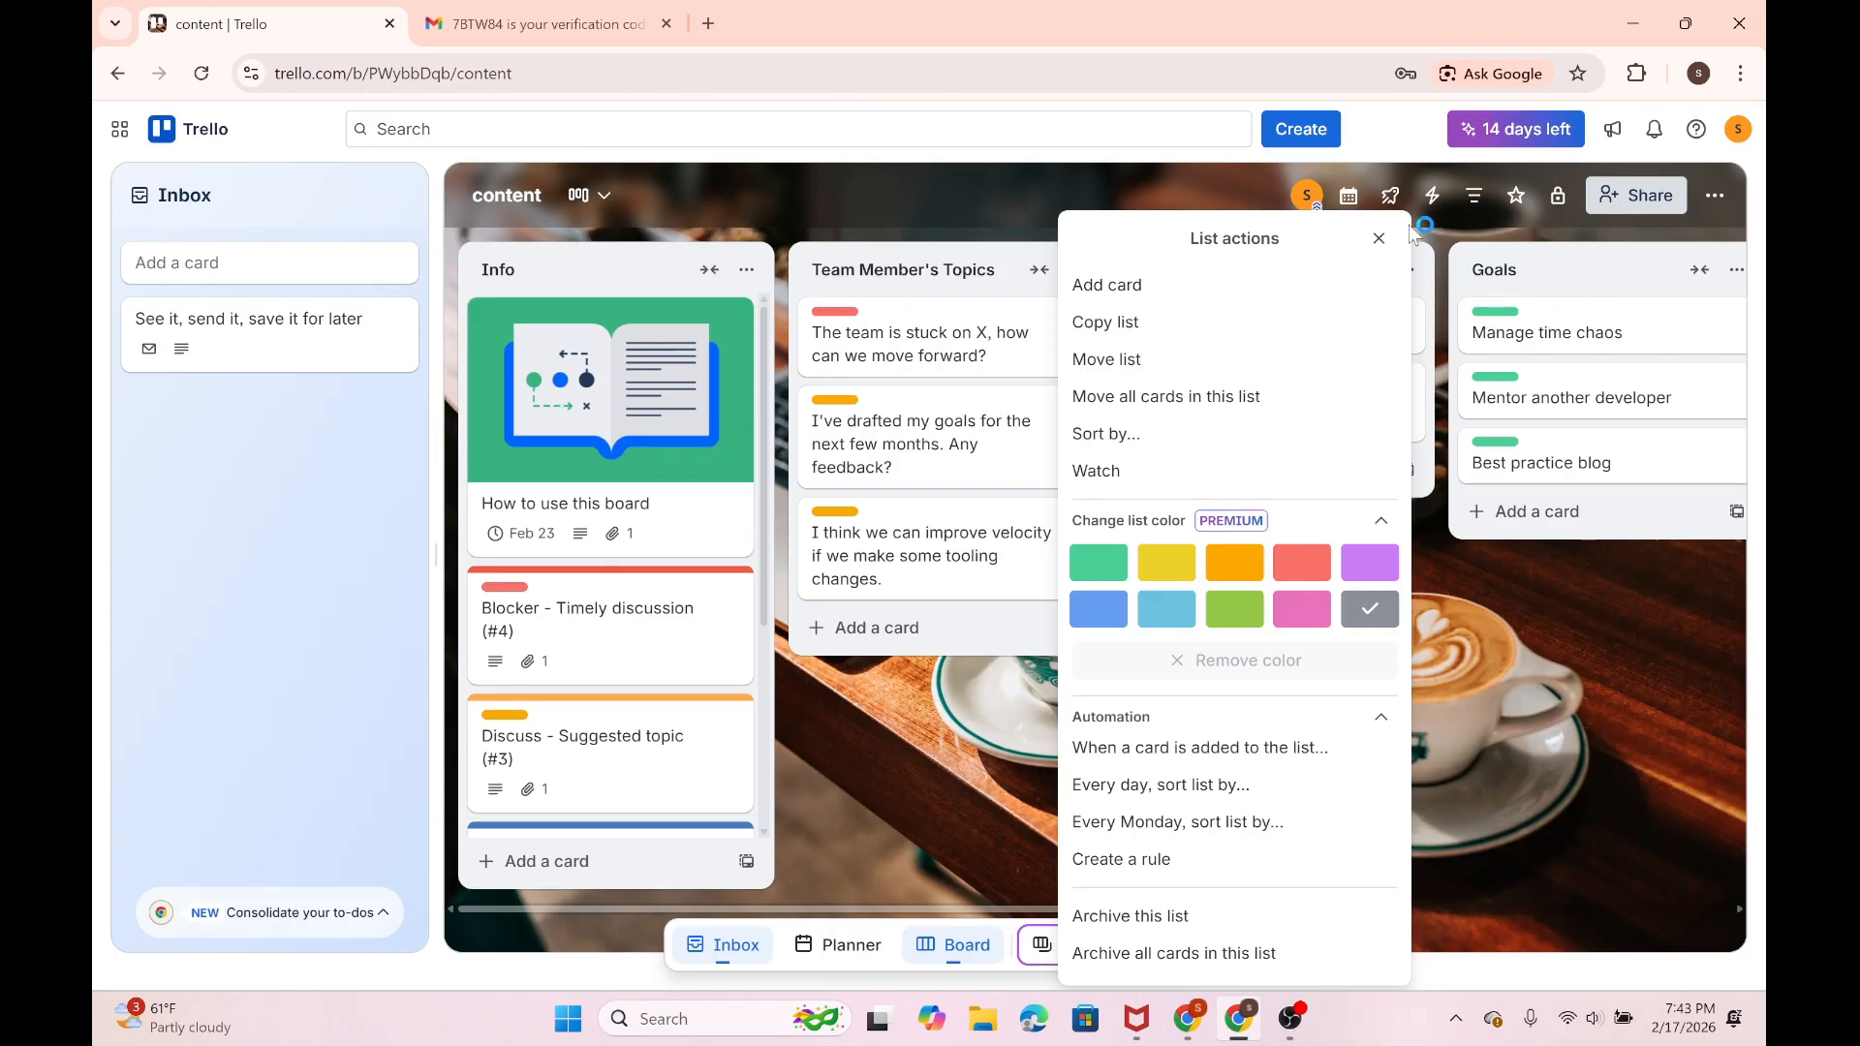
Toggle the Team Member's Topics list actions menu, then stop the OBS screen recording
left_click(1411, 232)
left_click(1411, 233)
left_click(1411, 232)
left_click(1411, 233)
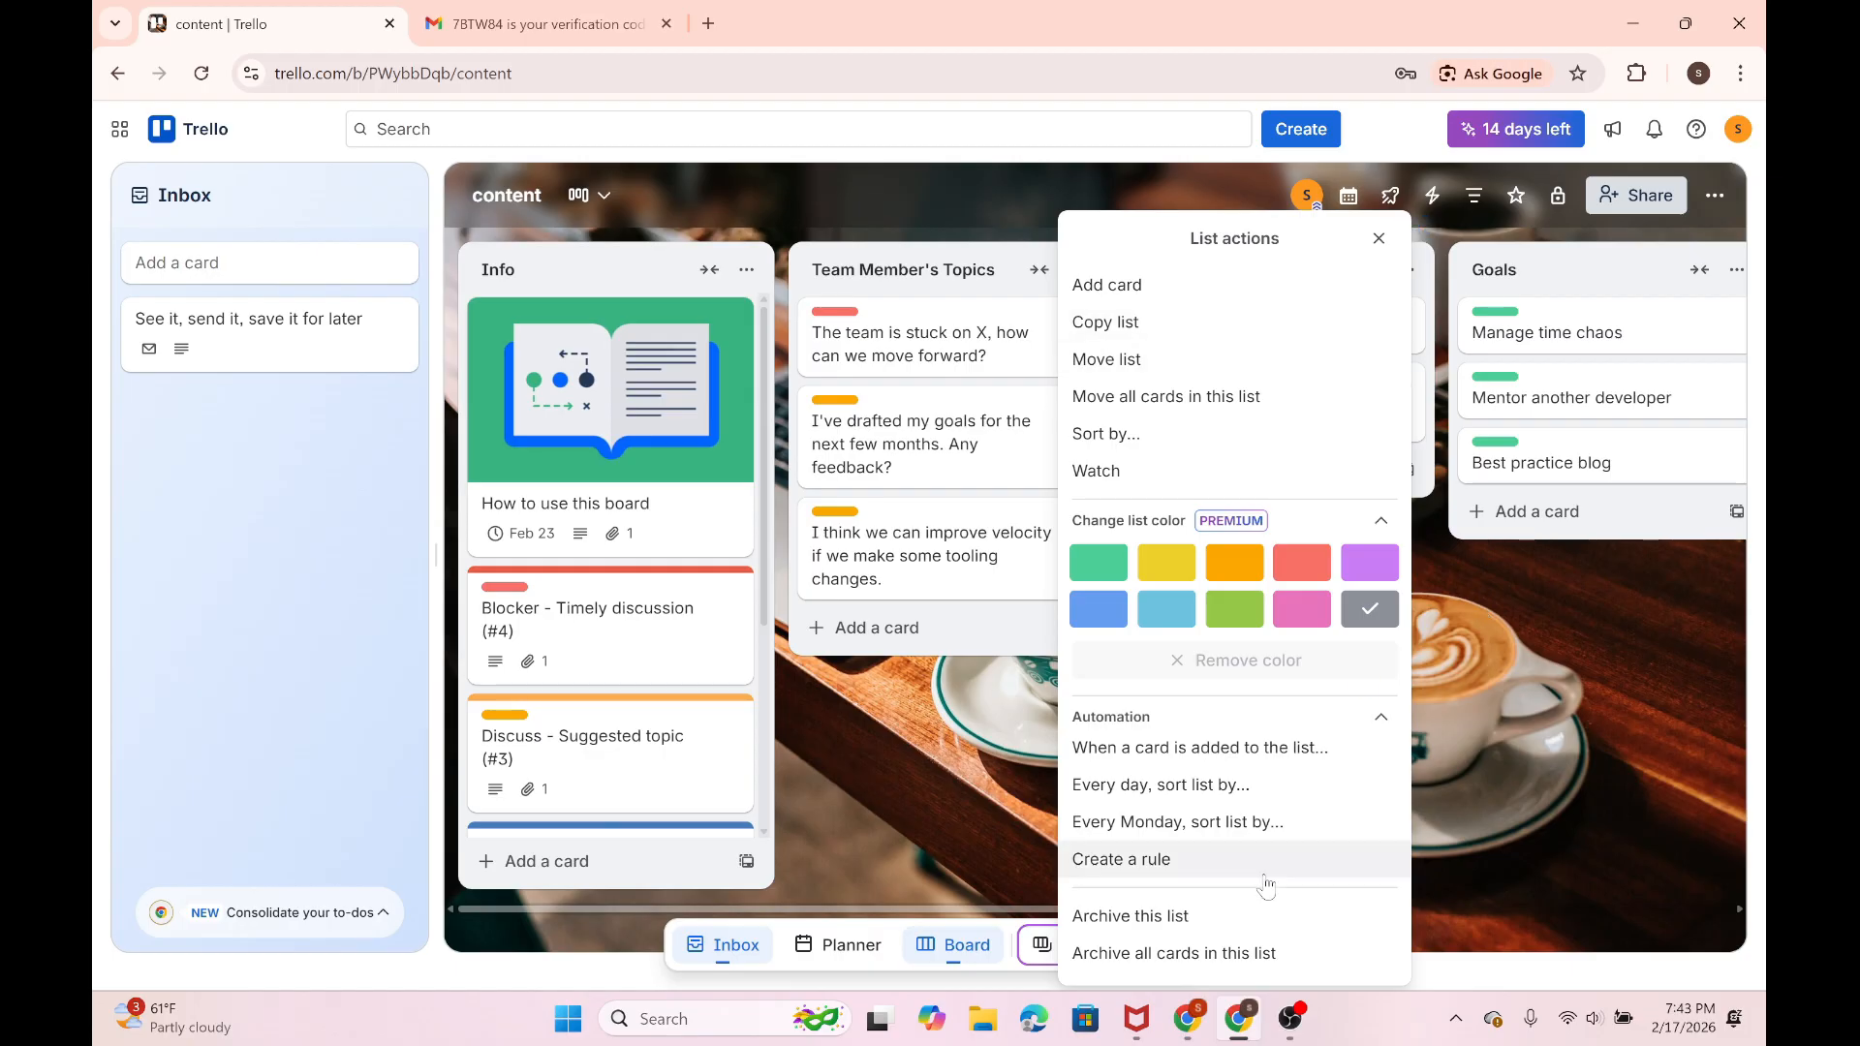
left_click(1291, 1019)
left_click(1563, 669)
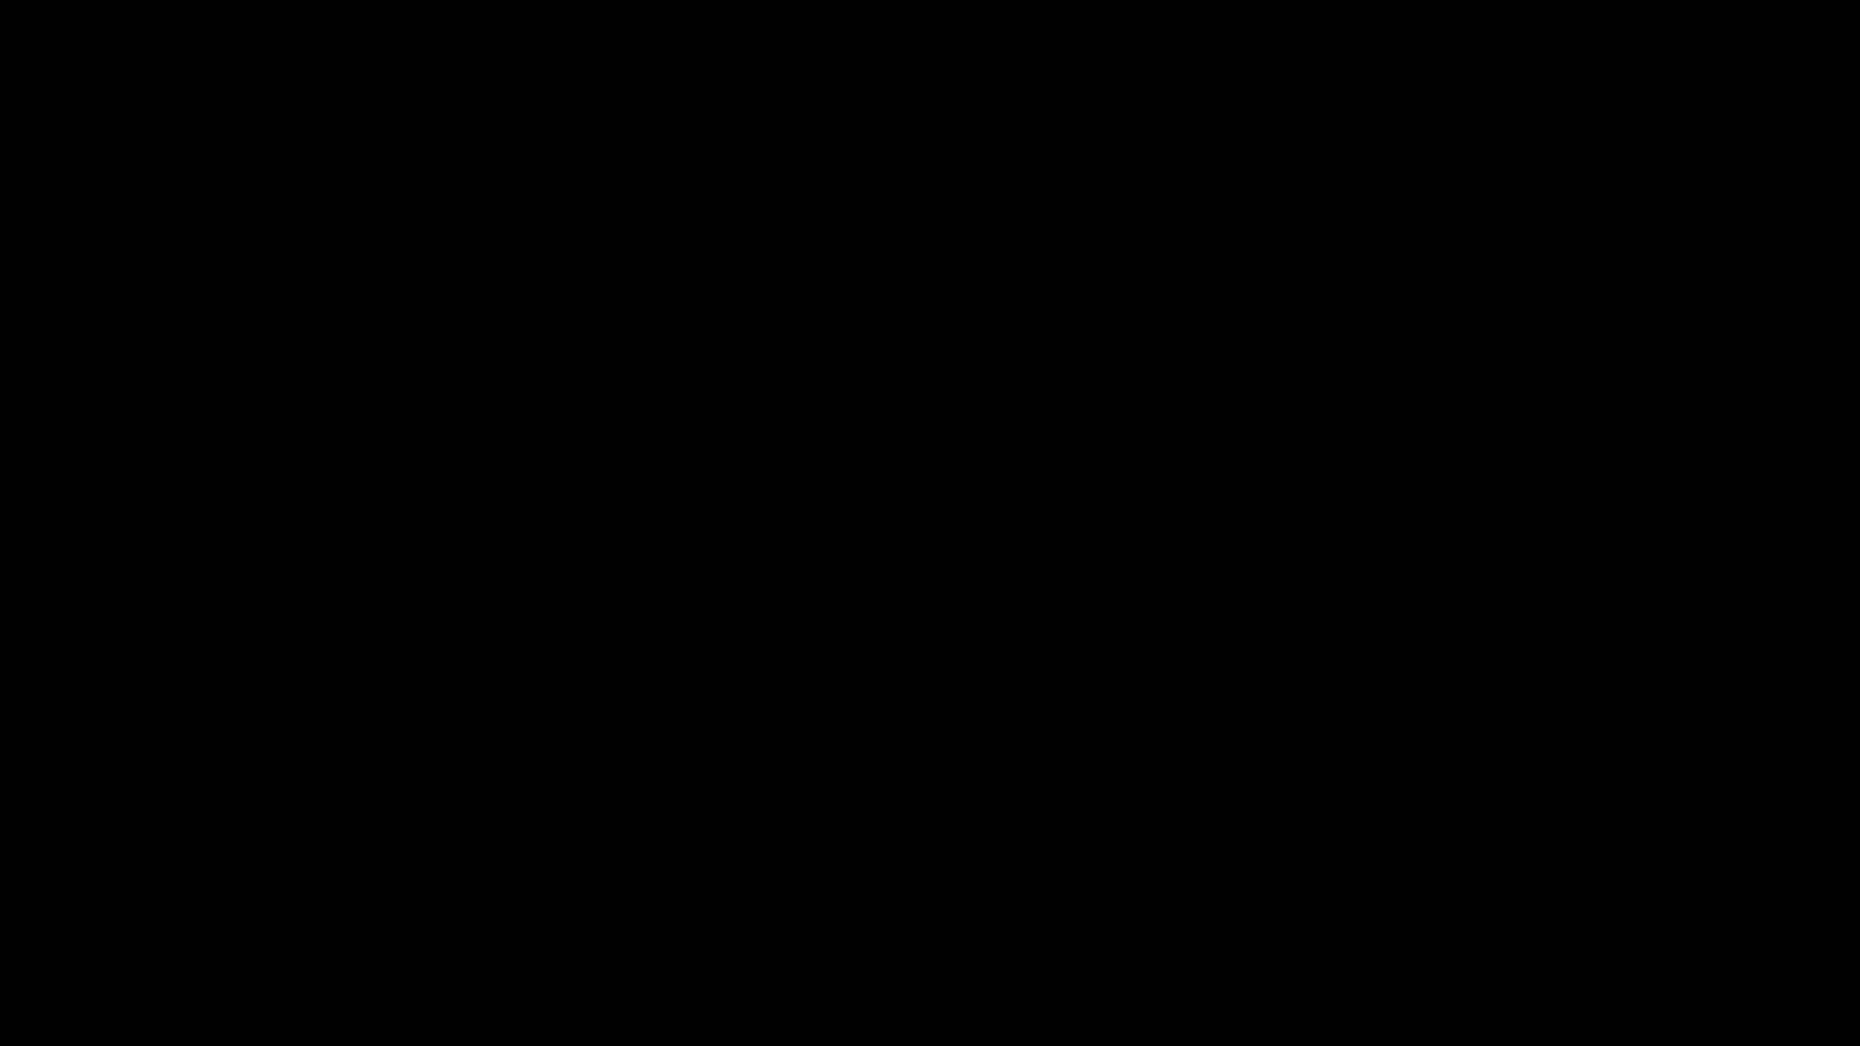